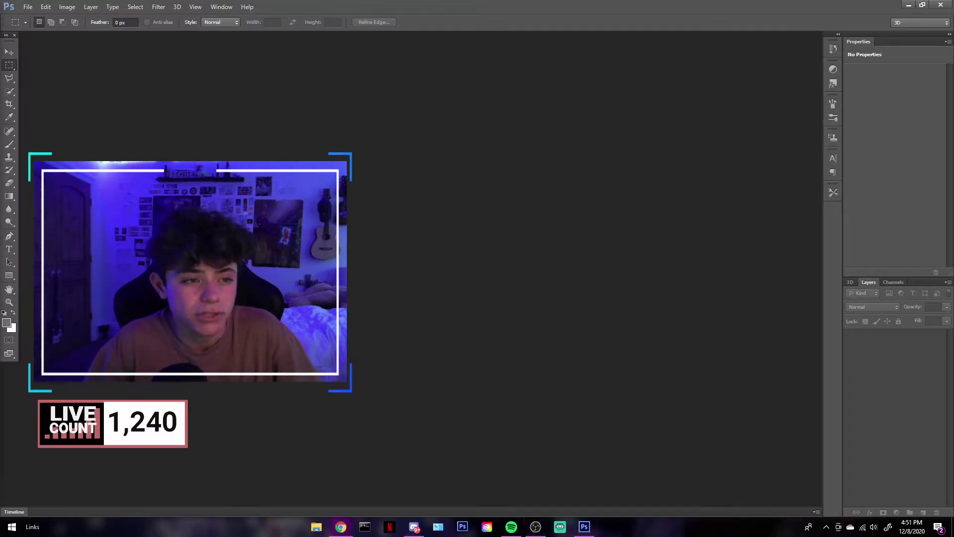
# - Bring the Pixlr E window forward and choose to create a new image
pyautogui.click(340, 526)
pyautogui.moveTo(422, 44); pyautogui.dragTo(385, 41)
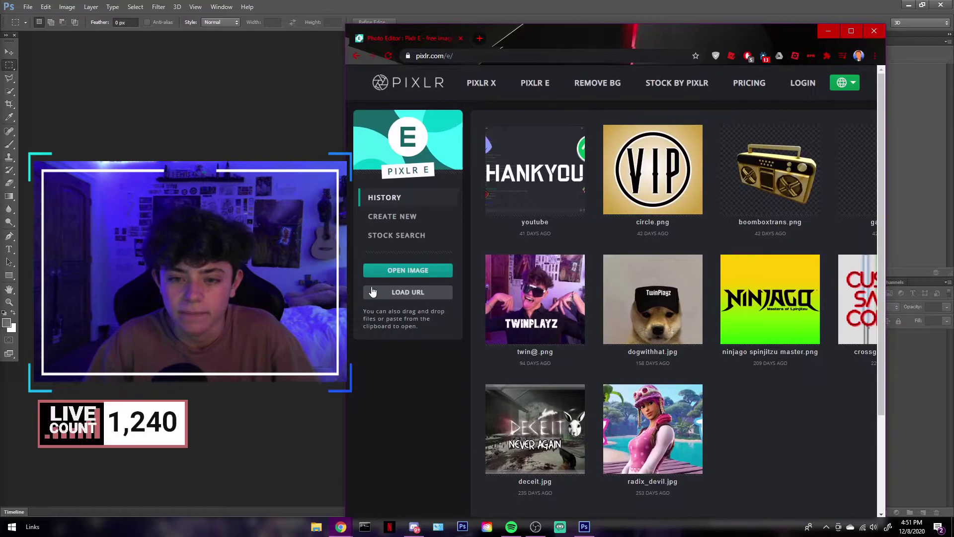
pyautogui.click(404, 222)
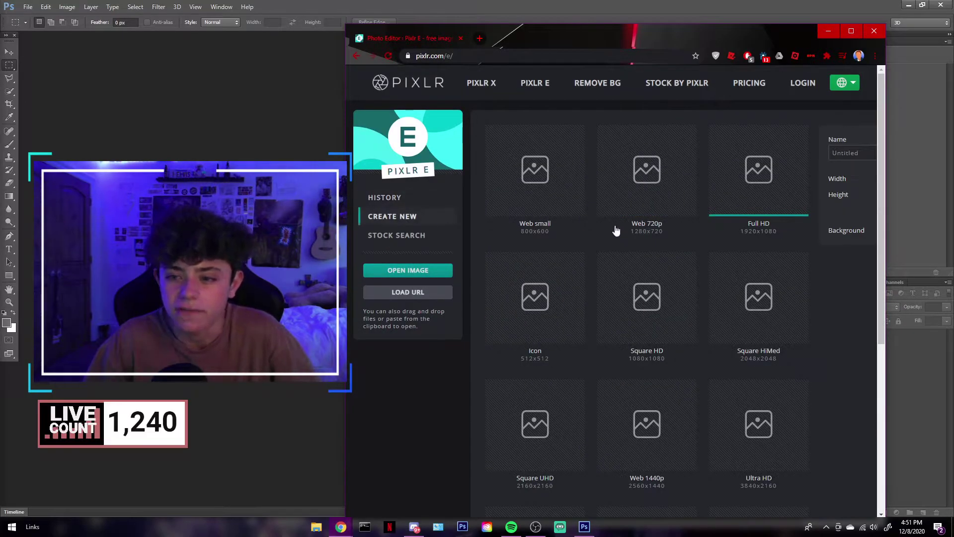
# - Google 'roblox icon size' in a new browser tab
pyautogui.click(480, 39)
pyautogui.write('roblox icion')
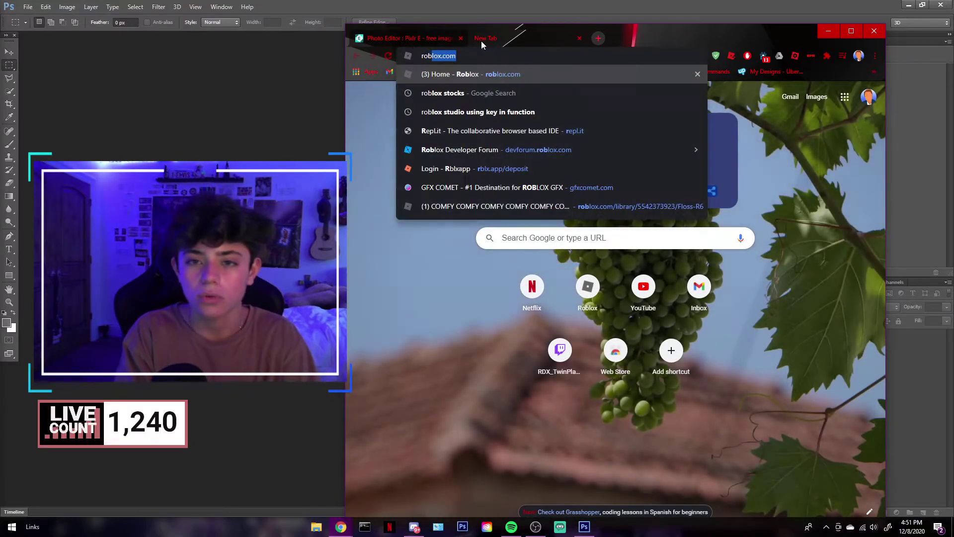
pyautogui.press('BackSpace')
pyautogui.press('BackSpace')
pyautogui.press('BackSpace')
pyautogui.write('on size')
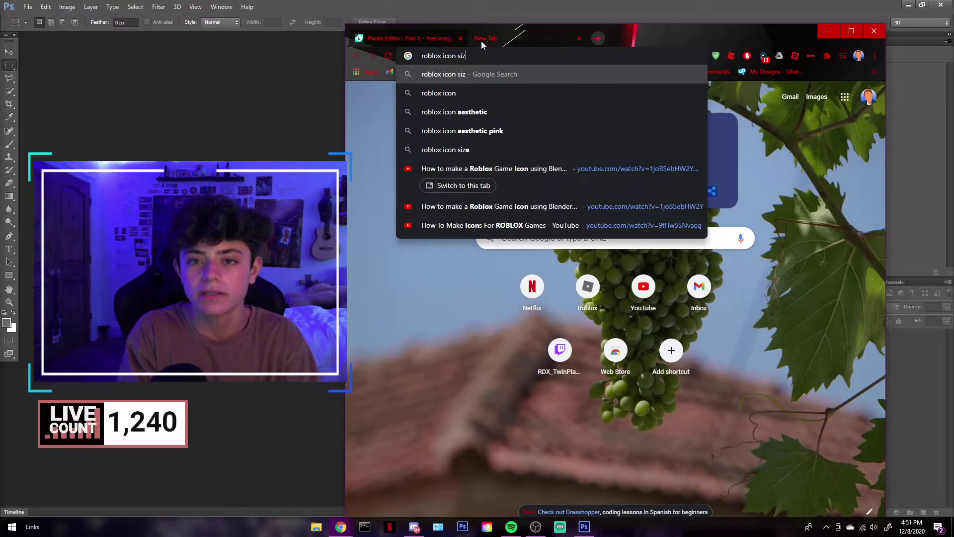
pyautogui.press('Return')
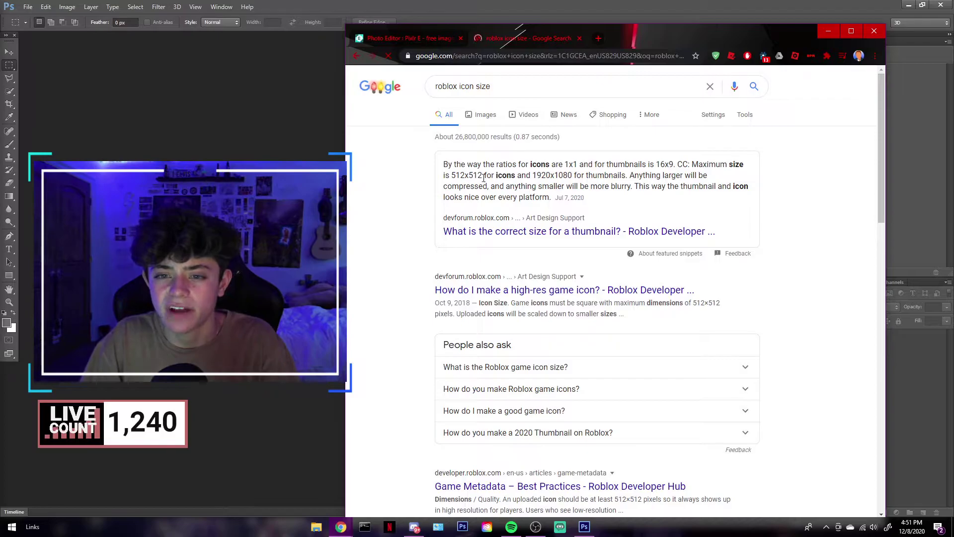
# - Name the new image THUBNAIL and create it at 1920×1080 Full HD
pyautogui.click(417, 40)
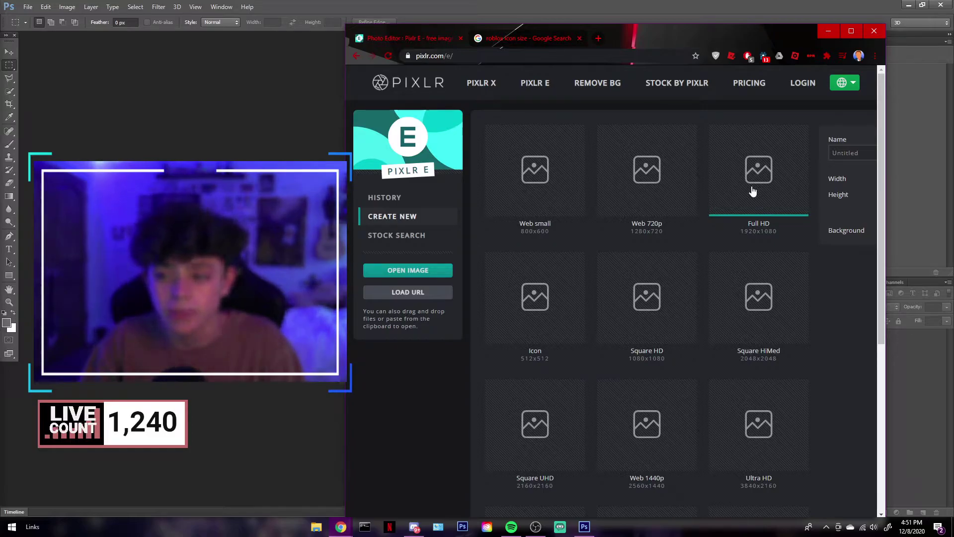
pyautogui.click(842, 154)
pyautogui.doubleClick(842, 154)
pyautogui.press('BackSpace')
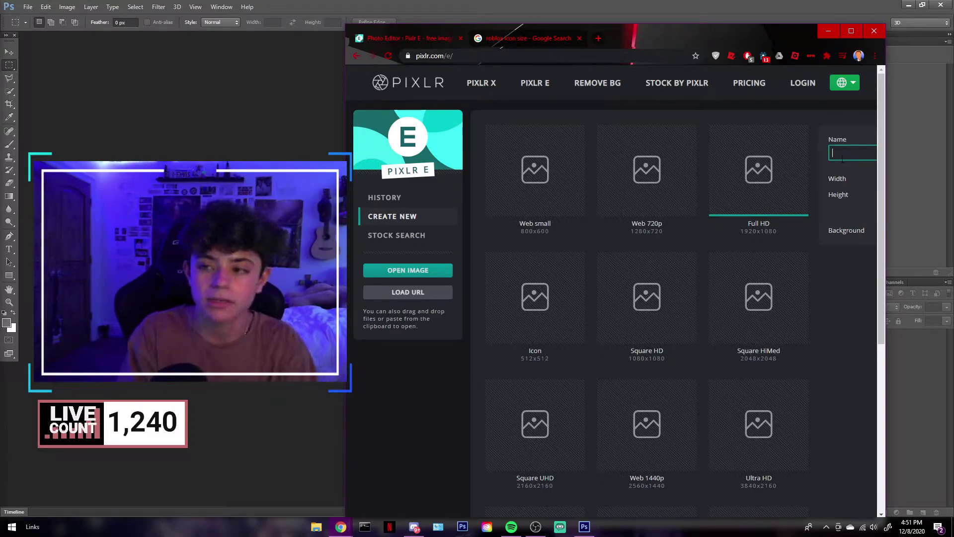
pyautogui.write('THUBNAIL')
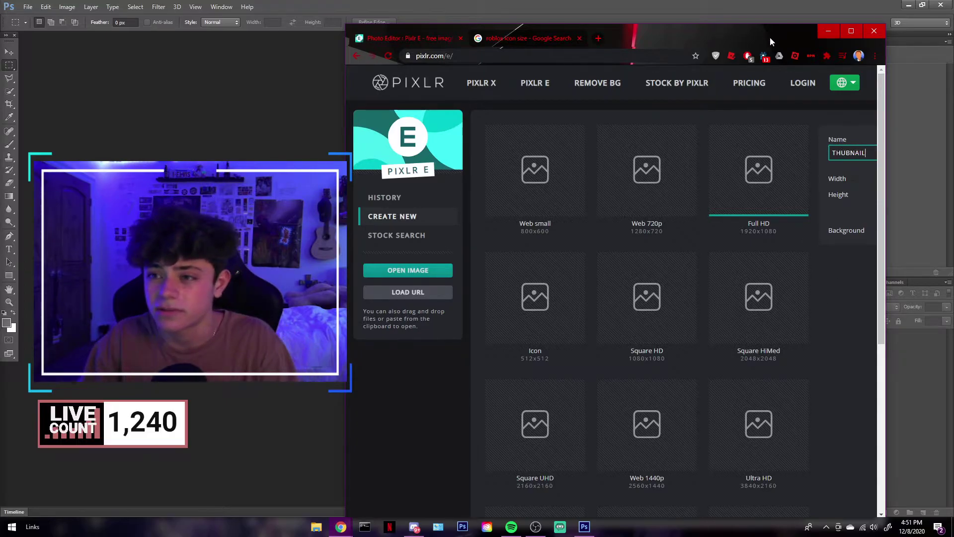
pyautogui.moveTo(771, 41); pyautogui.dragTo(714, 27)
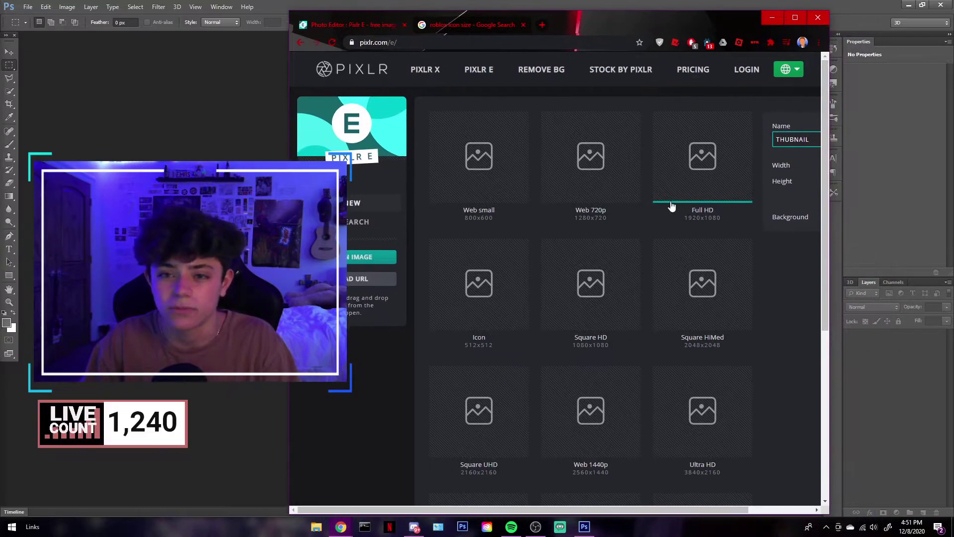
pyautogui.scroll(-5, 689, 440)
pyautogui.moveTo(699, 508); pyautogui.dragTo(759, 348)
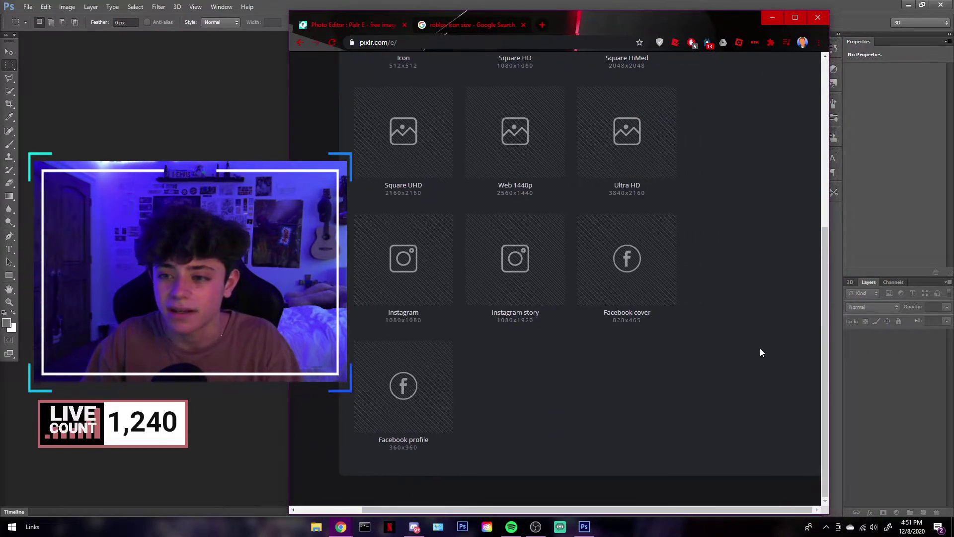
pyautogui.scroll(5, 759, 347)
pyautogui.click(773, 255)
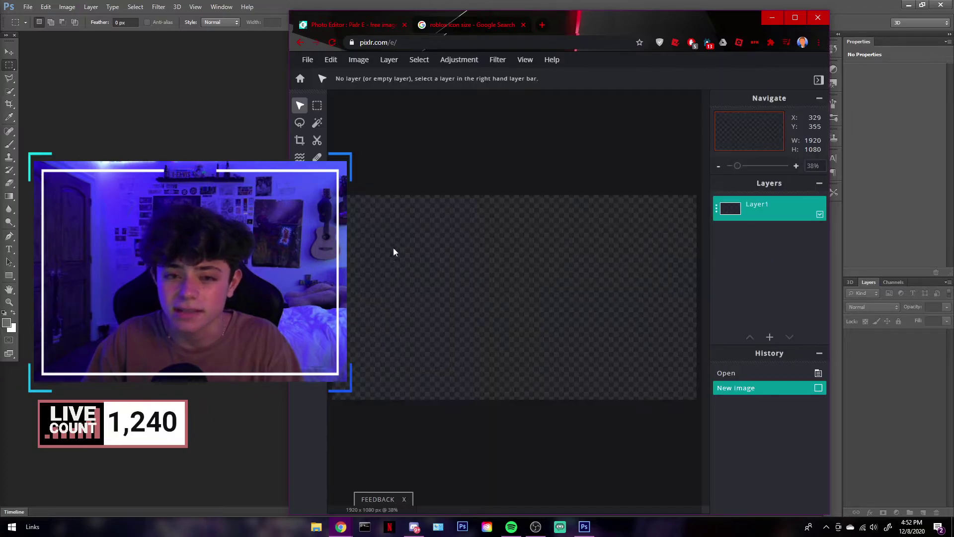
pyautogui.moveTo(673, 27)
pyautogui.mouseDown()
pyautogui.moveTo(712, 31)
pyautogui.moveTo(676, 26)
pyautogui.mouseUp()
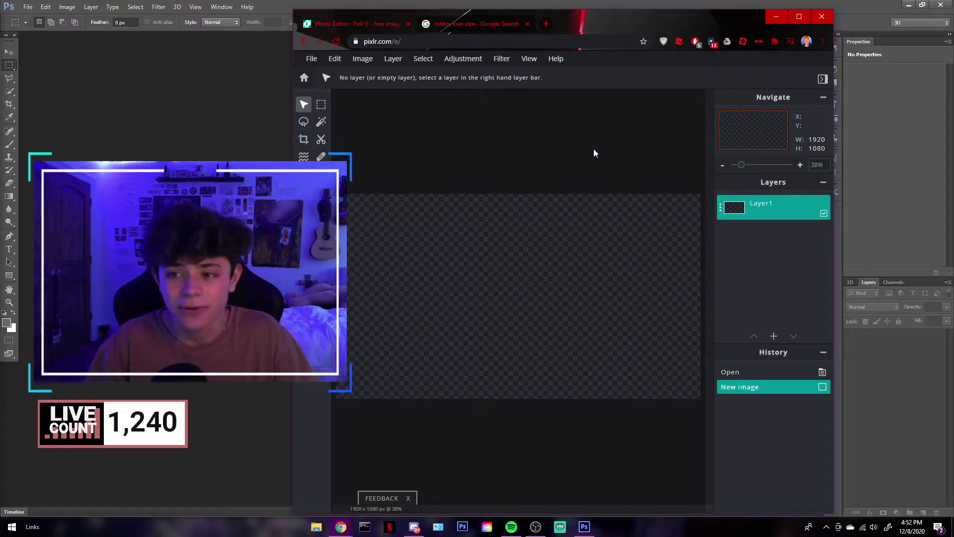
# - Create a new Photoshop document 1920 px wide by 1080 px high with a transparent background
pyautogui.click(157, 151)
pyautogui.click(27, 6)
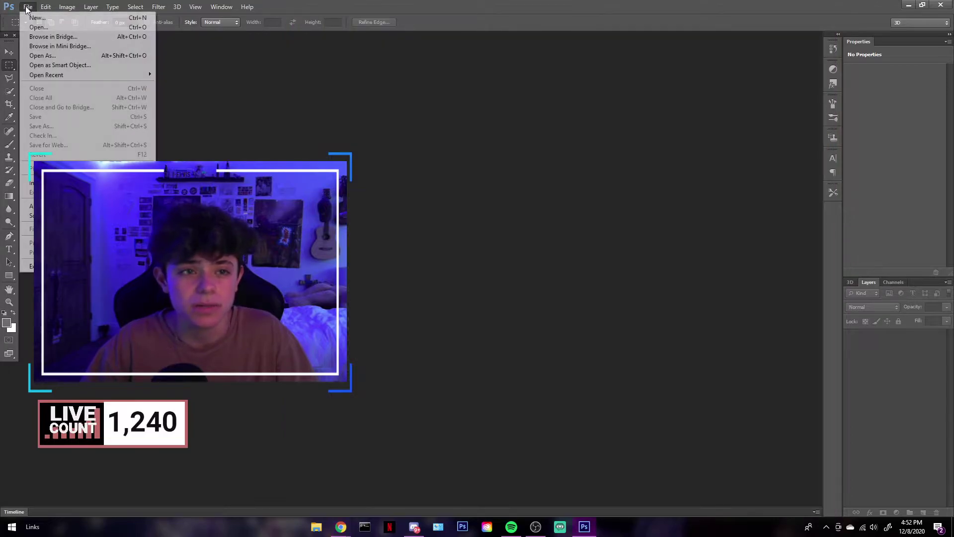
pyautogui.click(31, 17)
pyautogui.press('Tab')
pyautogui.press('Tab')
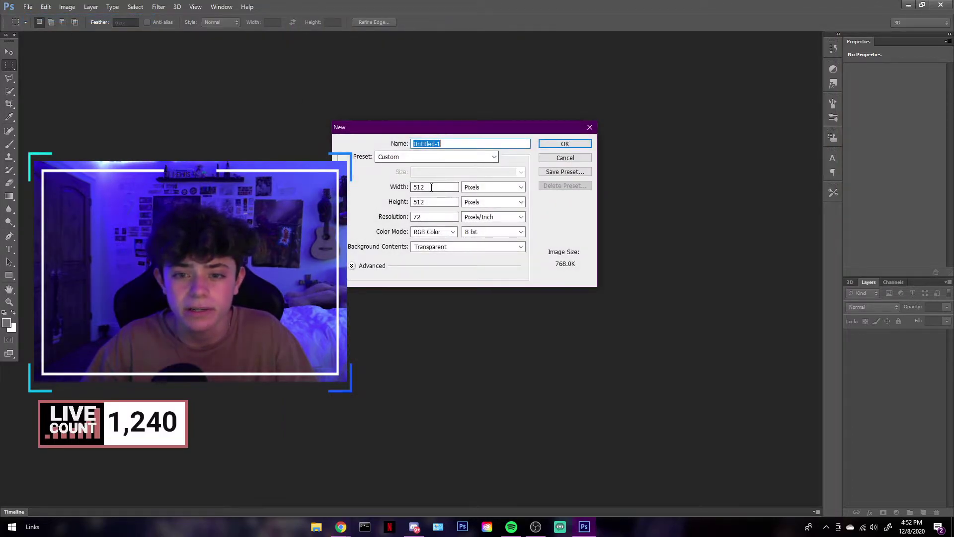
pyautogui.write('1920')
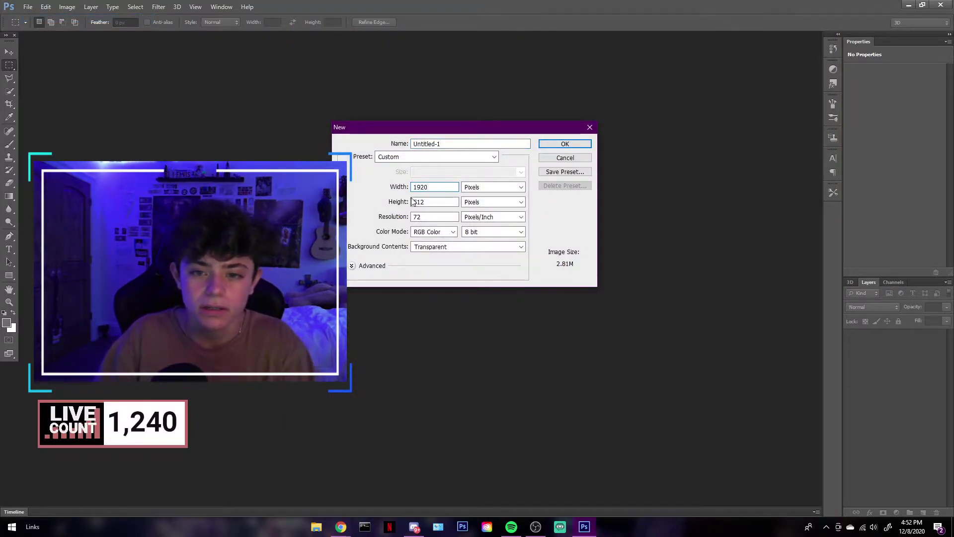
pyautogui.press('Tab')
pyautogui.write('1080')
pyautogui.press('Return')
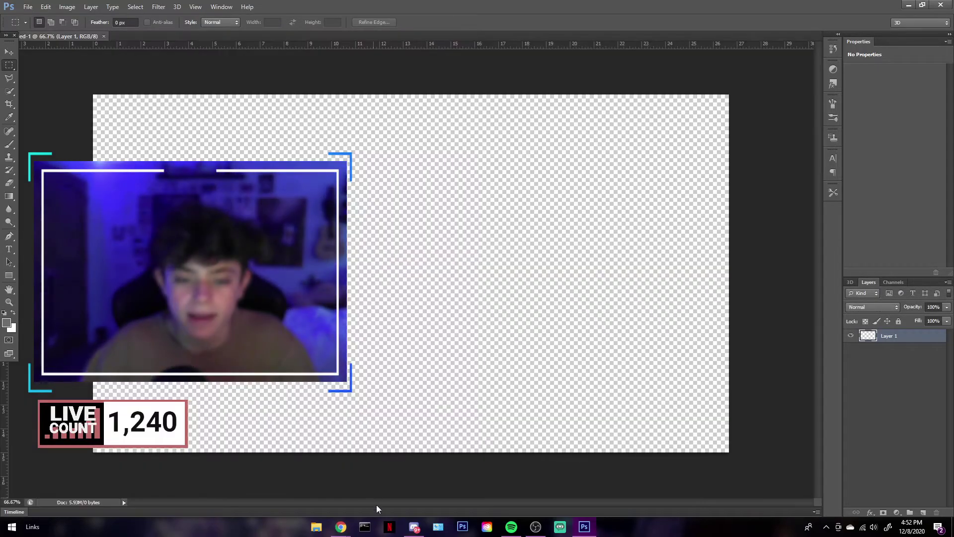
# - Close the Google results tab and open a fresh new tab in Chrome
pyautogui.moveTo(348, 530)
pyautogui.click(374, 511)
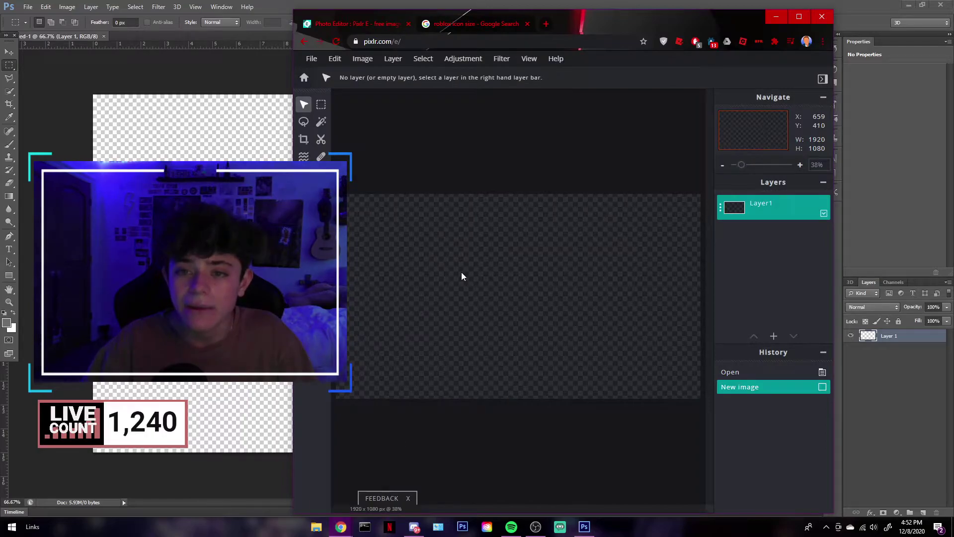
pyautogui.click(442, 25)
pyautogui.click(527, 25)
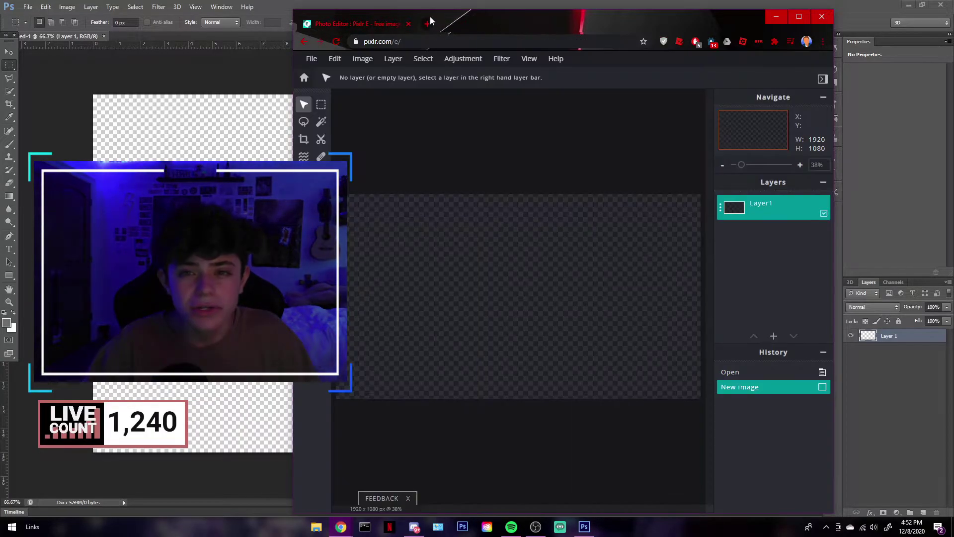
pyautogui.click(430, 22)
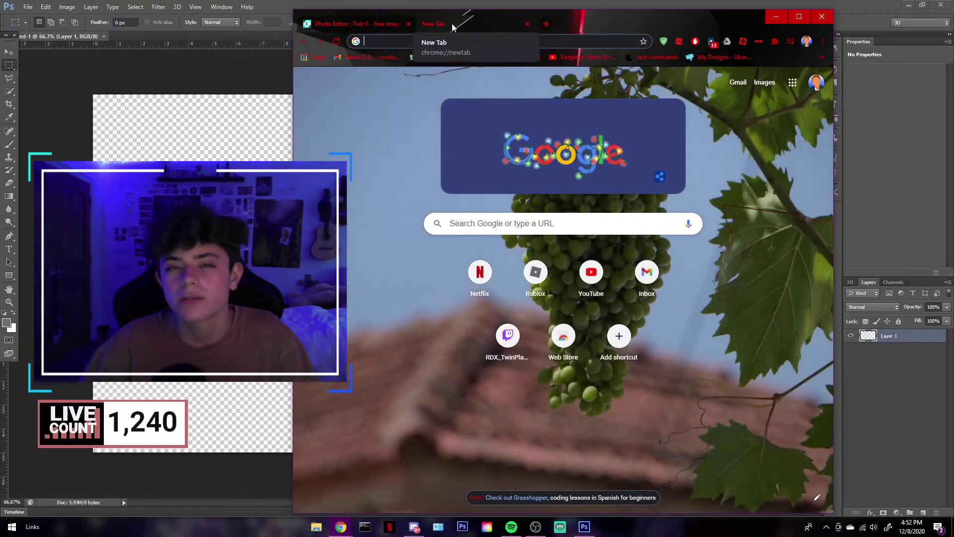
pyautogui.moveTo(453, 27); pyautogui.dragTo(526, 25)
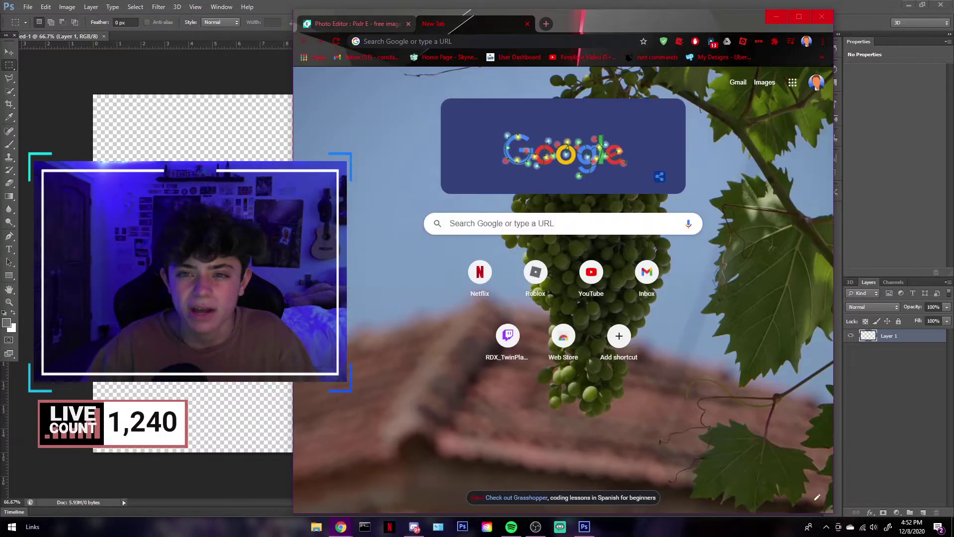
pyautogui.click(535, 272)
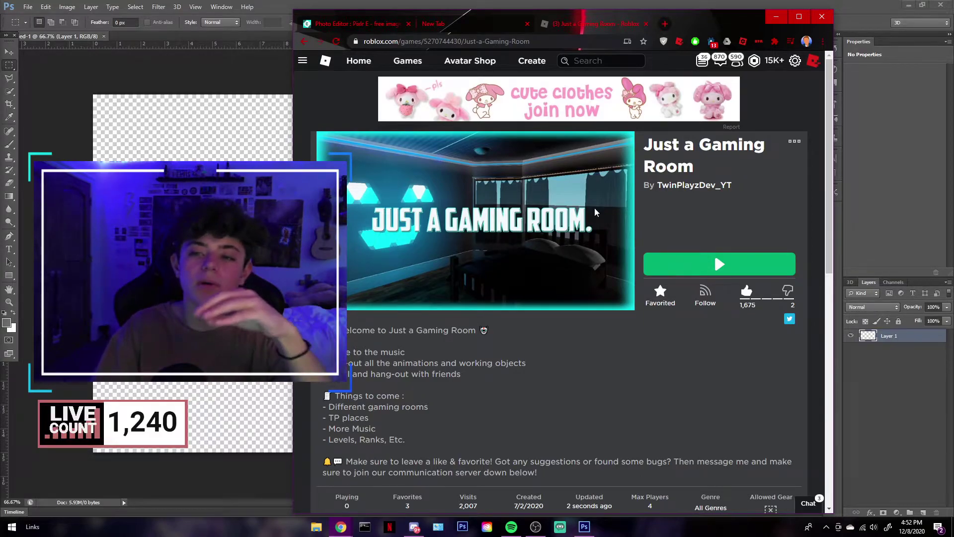
# - Browse the creator's games: Coconut Tycoon, Just a Gaming Room, Ninjago Tycoon, Beat Saber
pyautogui.click(692, 186)
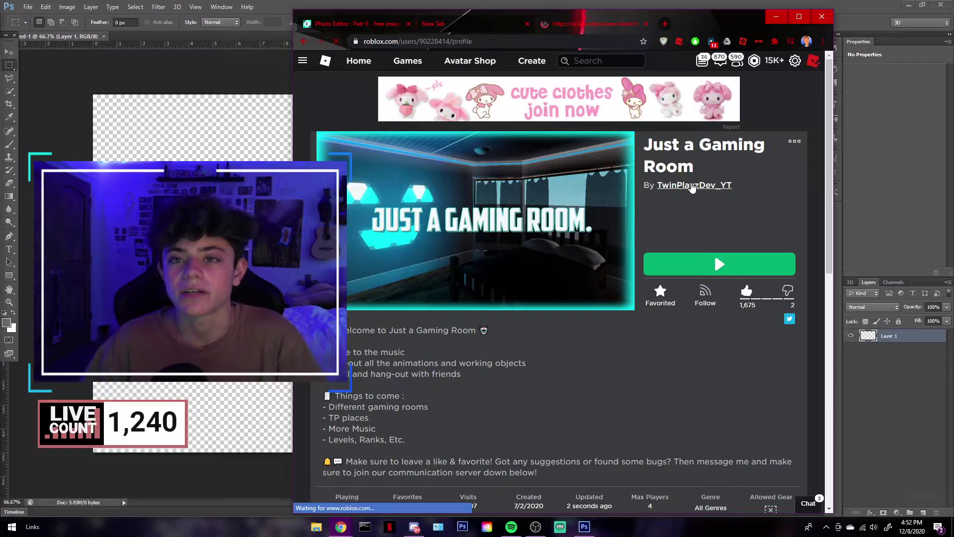
pyautogui.scroll(-2, 686, 185)
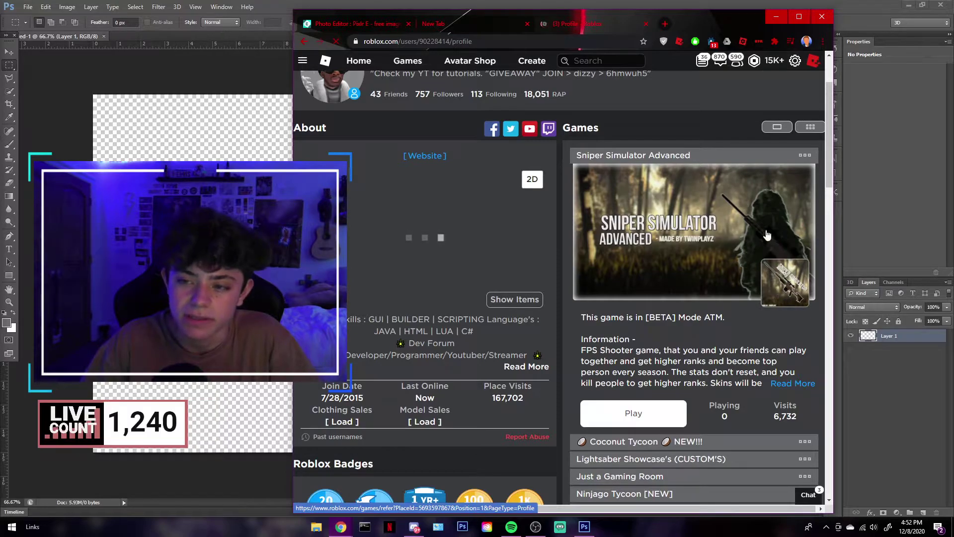
pyautogui.scroll(-2, 691, 440)
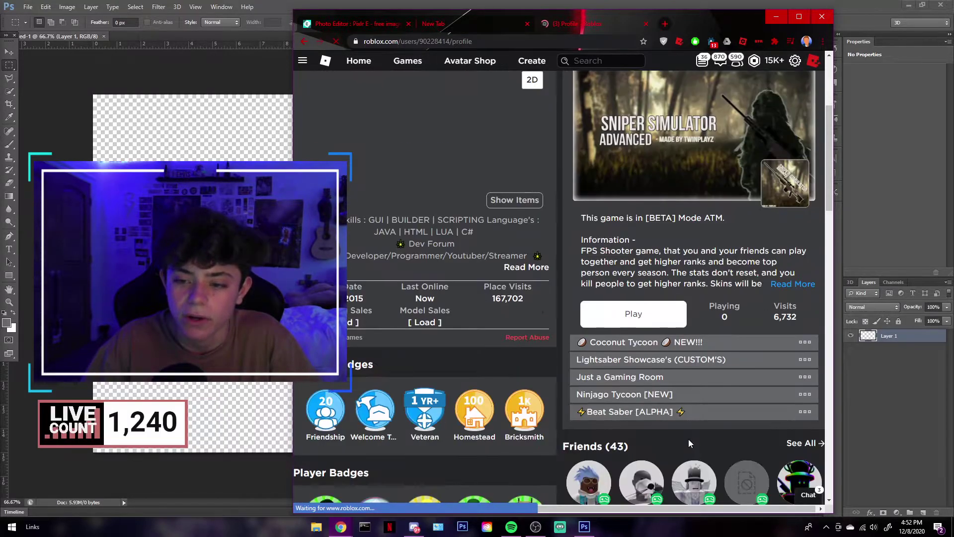
pyautogui.click(695, 350)
pyautogui.scroll(1, 697, 387)
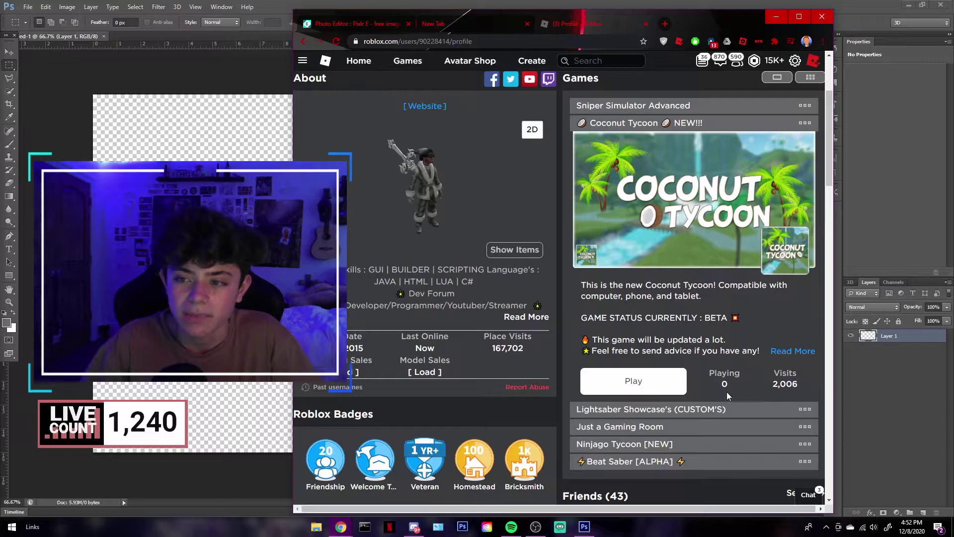
pyautogui.click(698, 411)
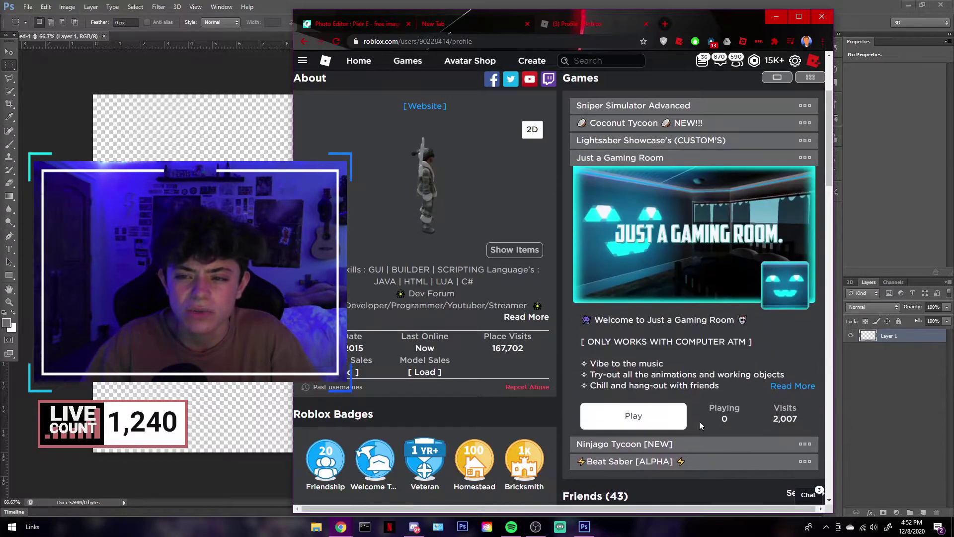
pyautogui.click(698, 442)
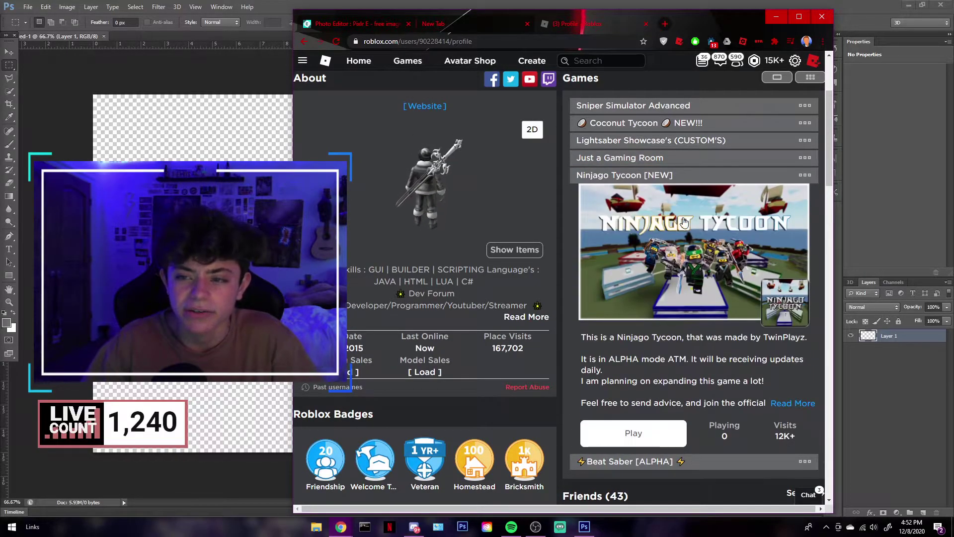
pyautogui.click(713, 462)
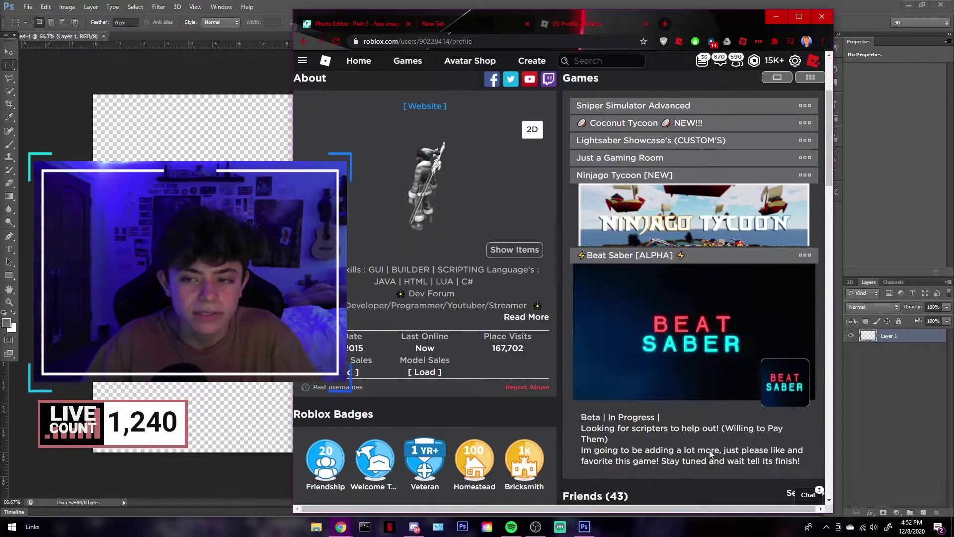
pyautogui.scroll(-6, 679, 188)
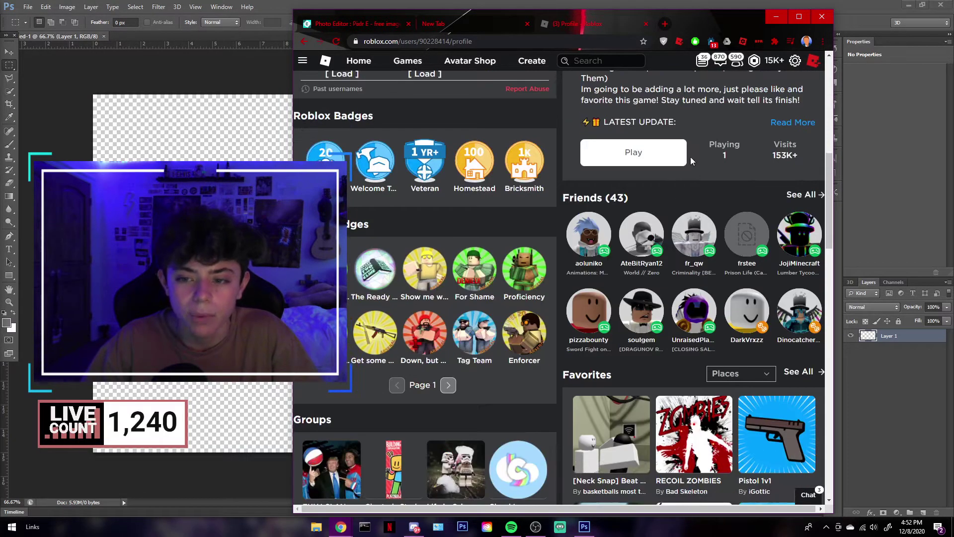
pyautogui.scroll(-5, 690, 160)
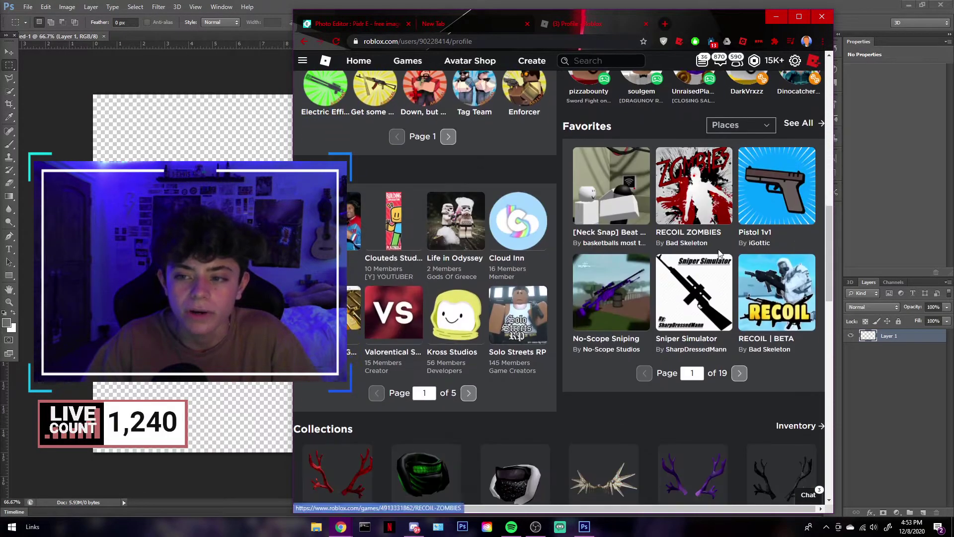
# - Open the RECOIL | BETA game page and cycle through its preview images
pyautogui.click(526, 324)
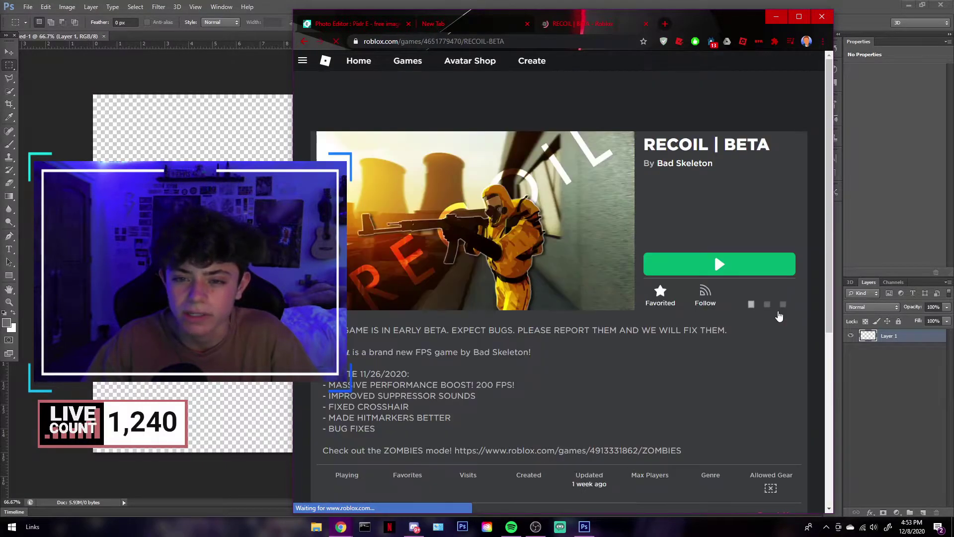
pyautogui.click(613, 223)
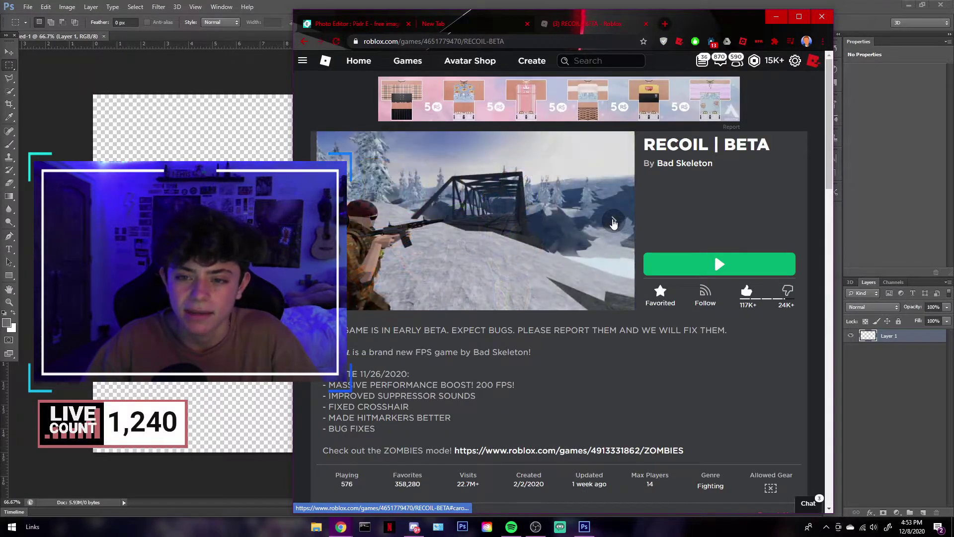
pyautogui.click(614, 222)
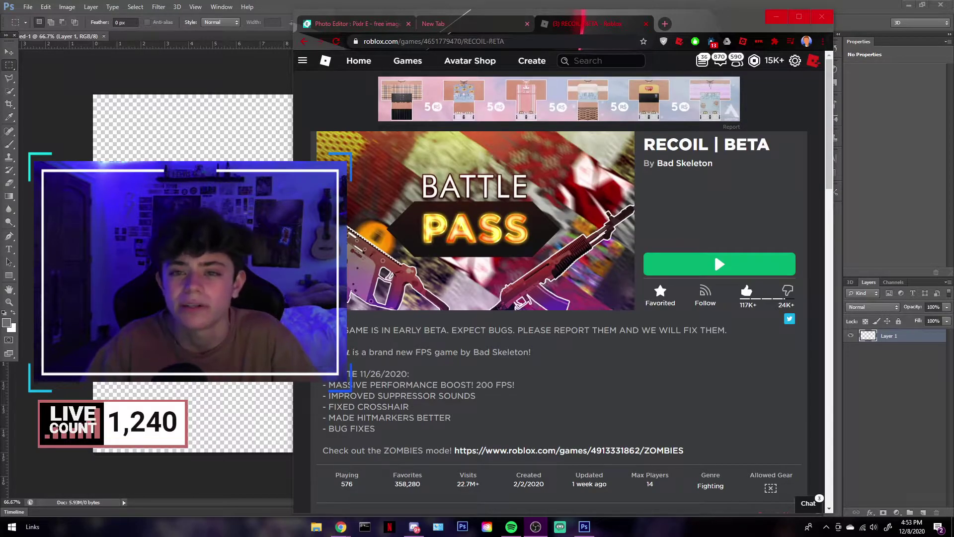
# - Close the RECOIL | BETA tab and return to the empty Google new tab
pyautogui.click(535, 25)
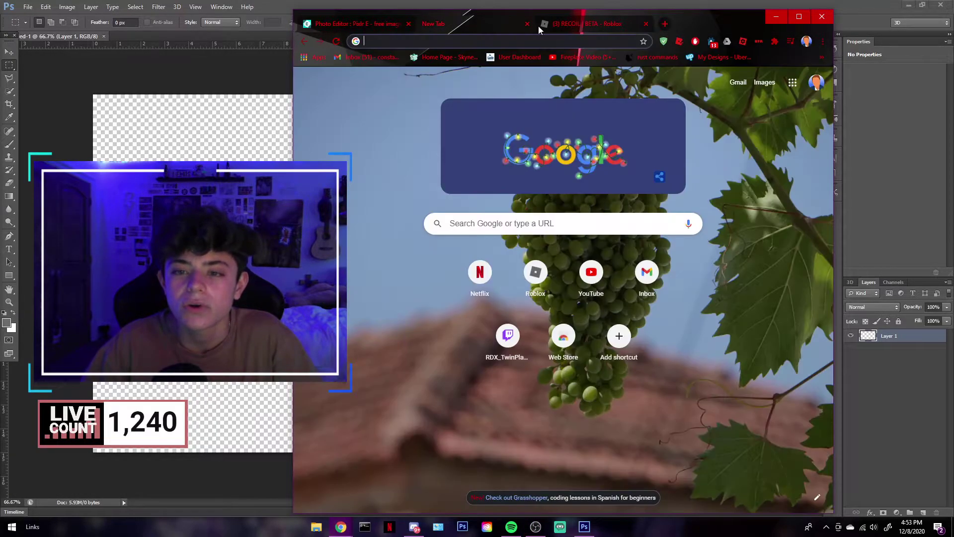
pyautogui.click(646, 24)
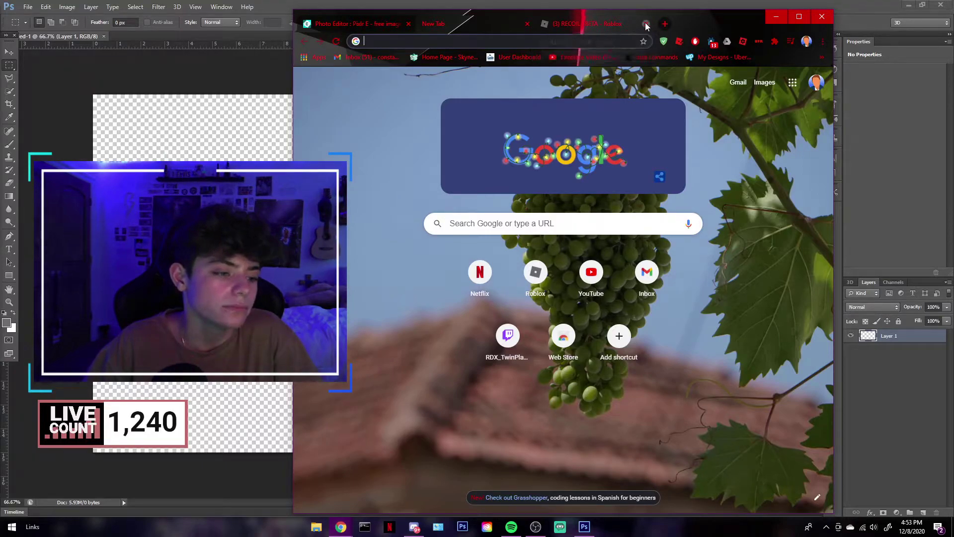
pyautogui.click(364, 25)
pyautogui.click(480, 25)
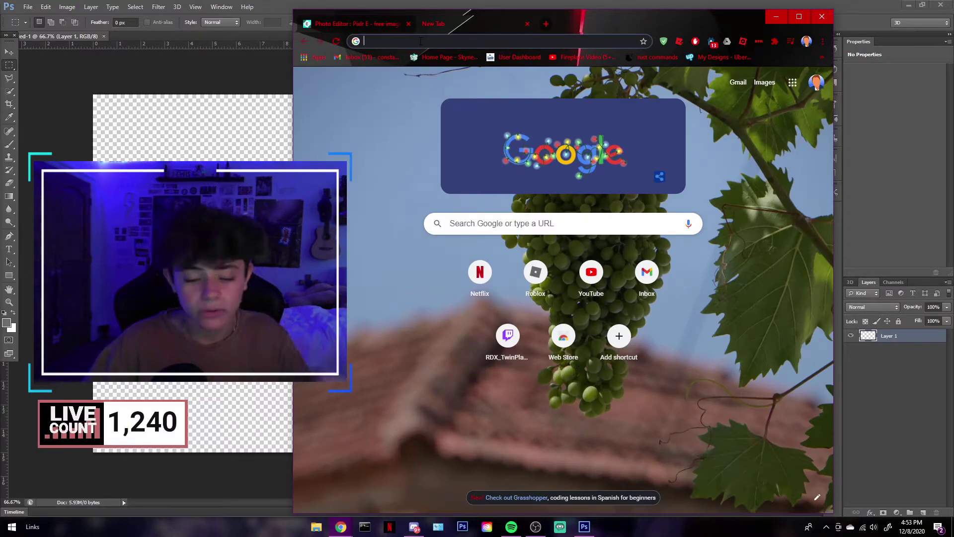
# - Search Google Images for 'thumbnail background' and preview a blue background
pyautogui.write('thumbna')
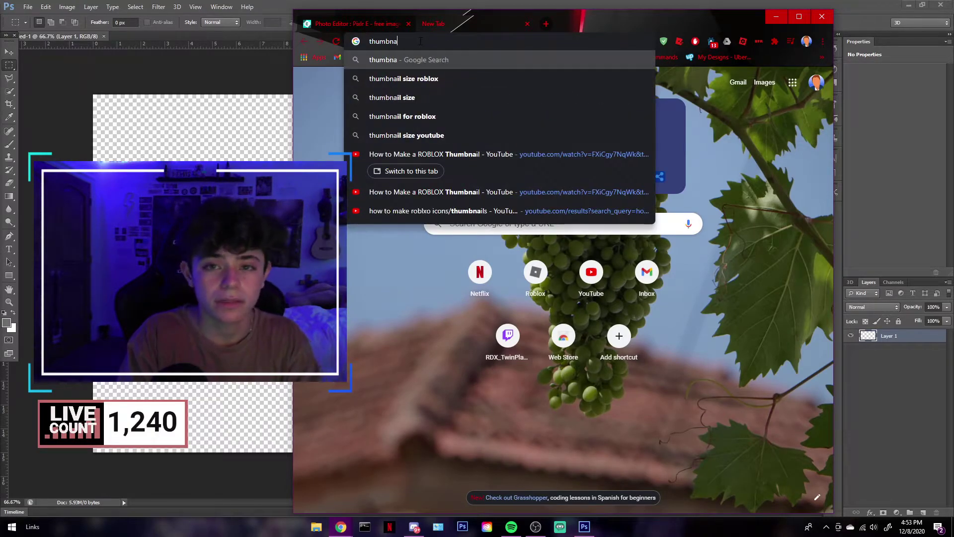
pyautogui.write('il background')
pyautogui.press('Return')
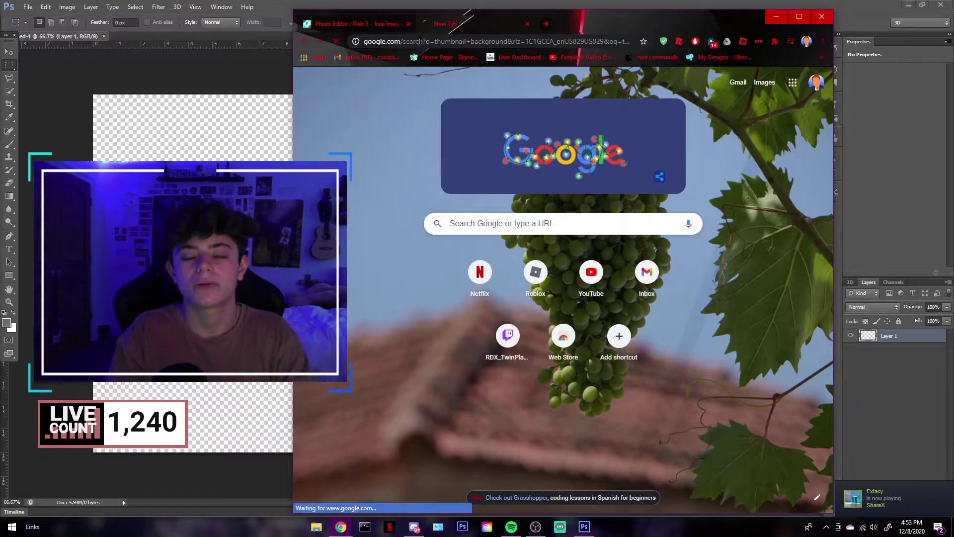
pyautogui.click(433, 100)
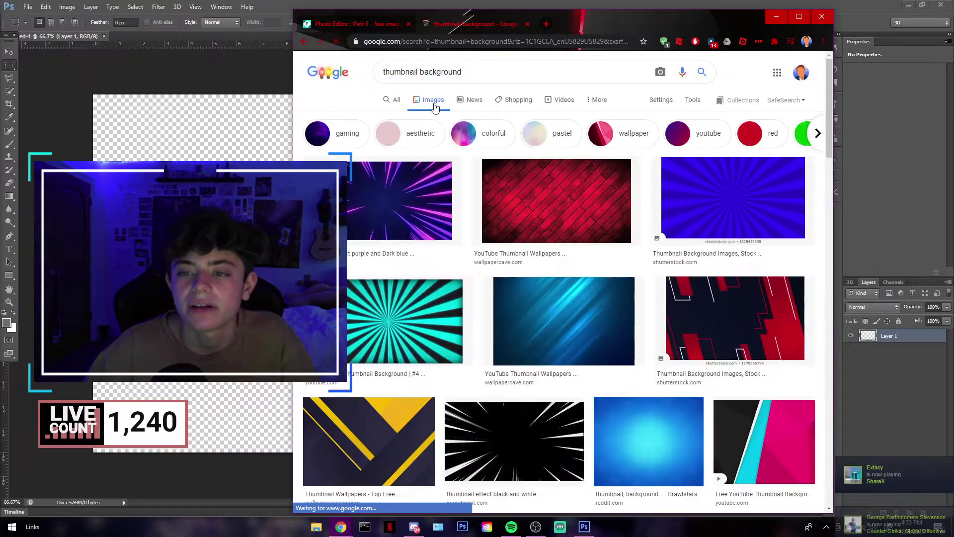
pyautogui.scroll(-5, 596, 222)
pyautogui.scroll(-5, 432, 225)
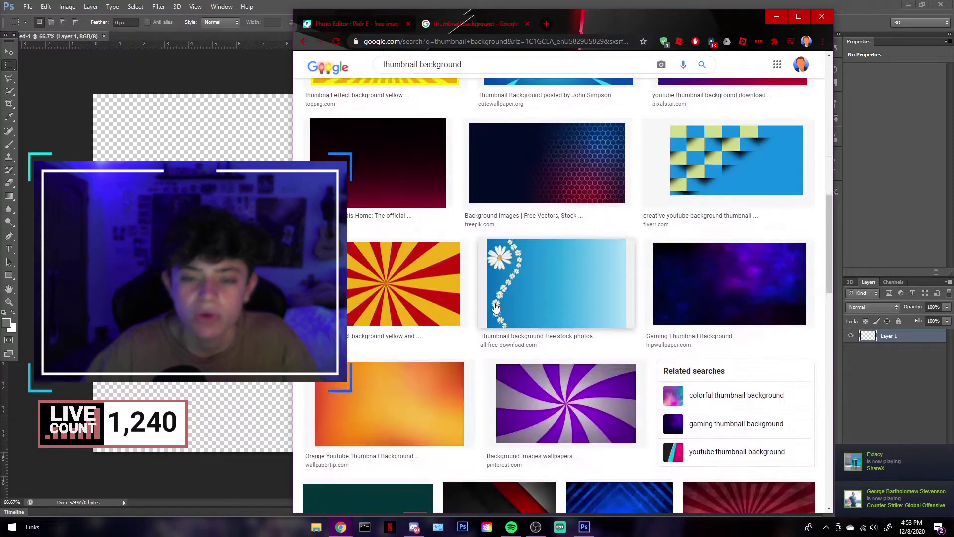
pyautogui.scroll(6, 421, 290)
pyautogui.scroll(-5, 500, 264)
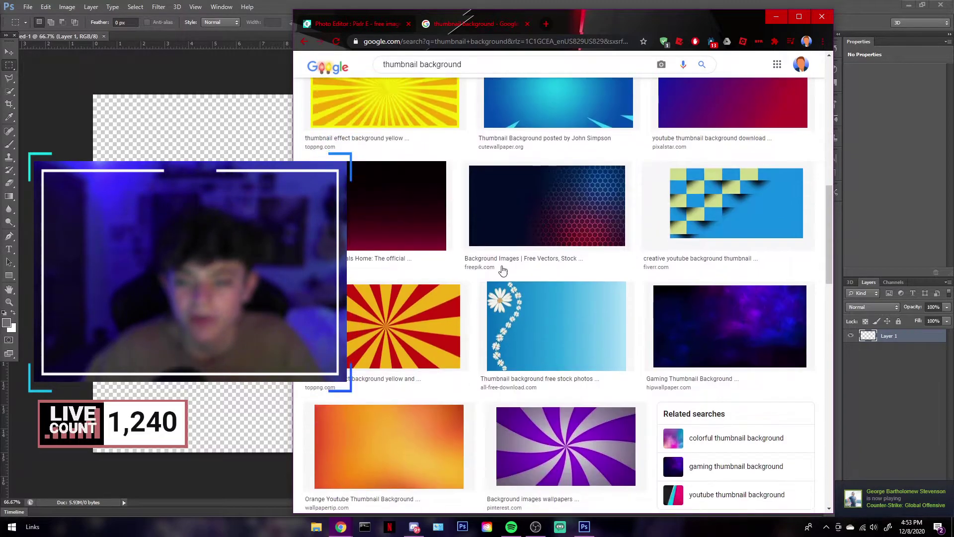
pyautogui.click(554, 115)
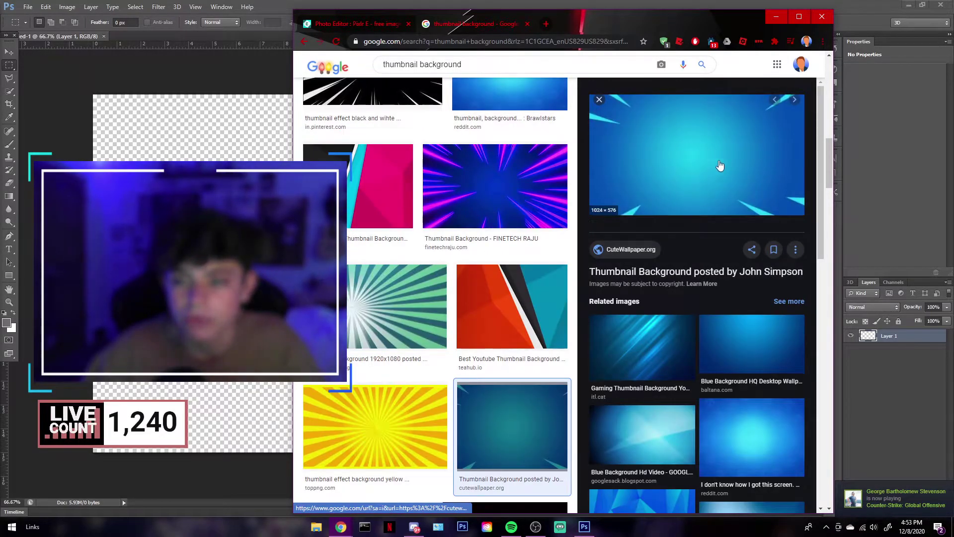
pyautogui.click(599, 99)
# - Preview a dark sunburst background, then search images for 'youtube thumbnail background'
pyautogui.scroll(-3, 525, 199)
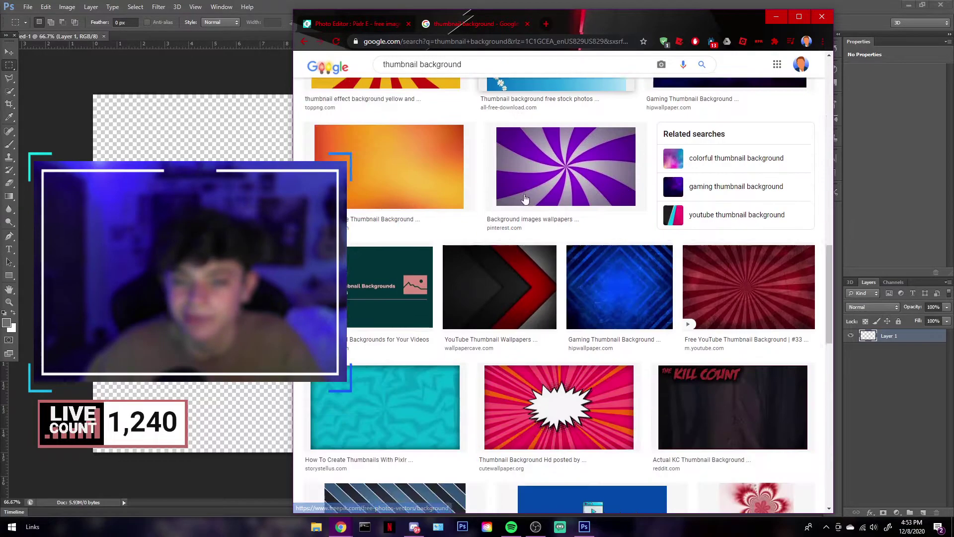
pyautogui.scroll(2, 526, 199)
pyautogui.scroll(-5, 547, 247)
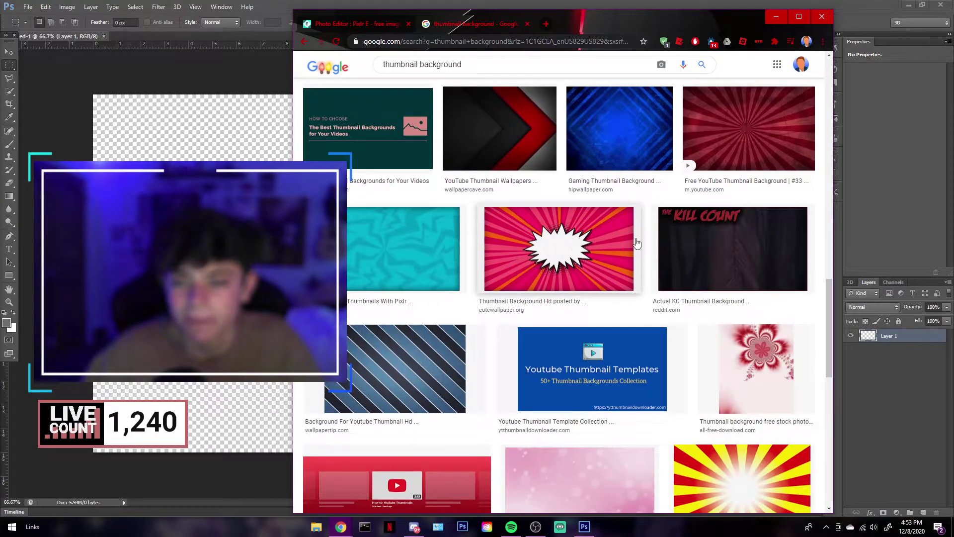
pyautogui.scroll(-6, 401, 218)
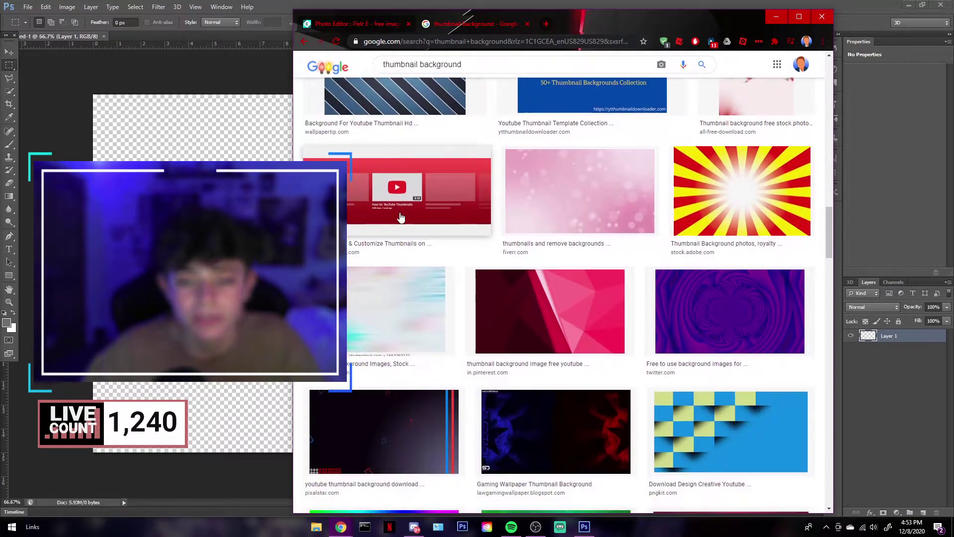
pyautogui.scroll(-4, 401, 218)
pyautogui.scroll(-1, 616, 259)
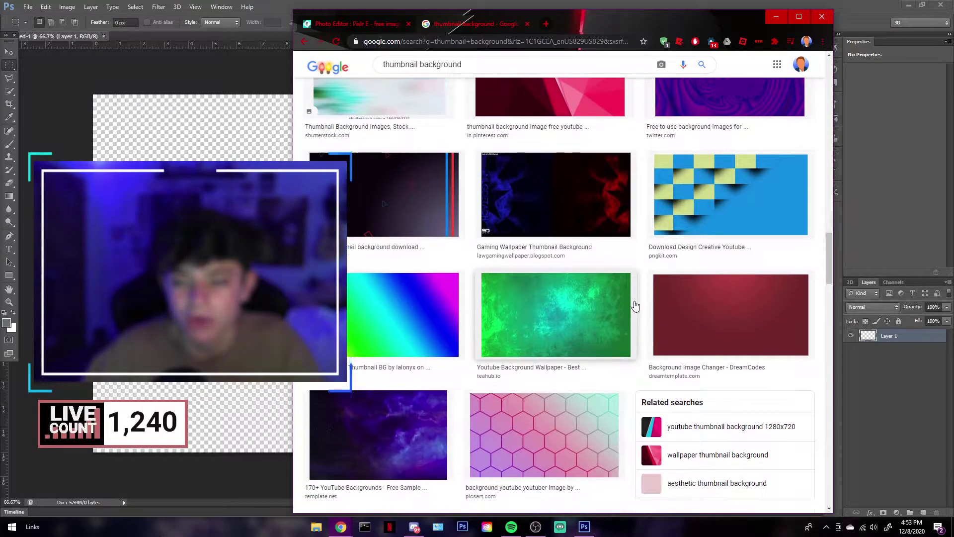
pyautogui.scroll(-5, 635, 305)
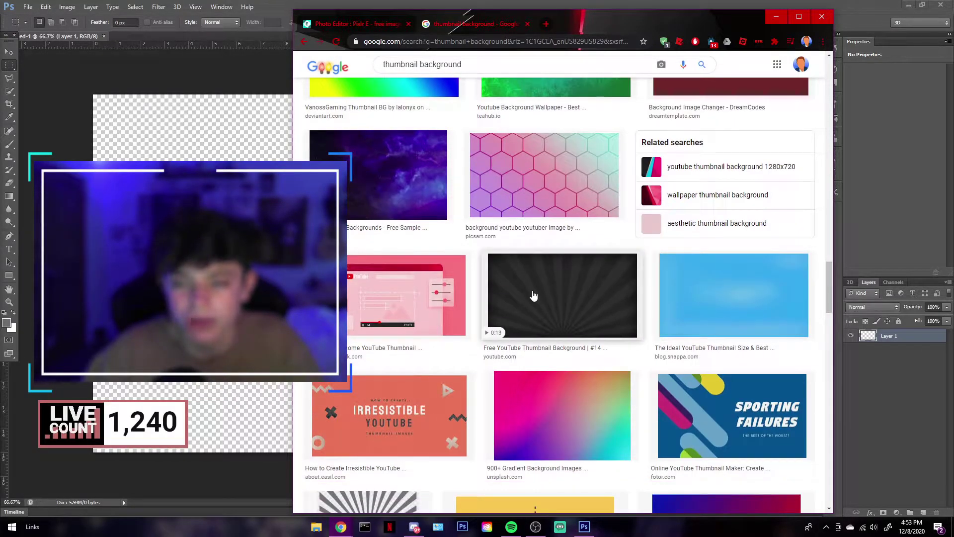
pyautogui.scroll(-6, 533, 295)
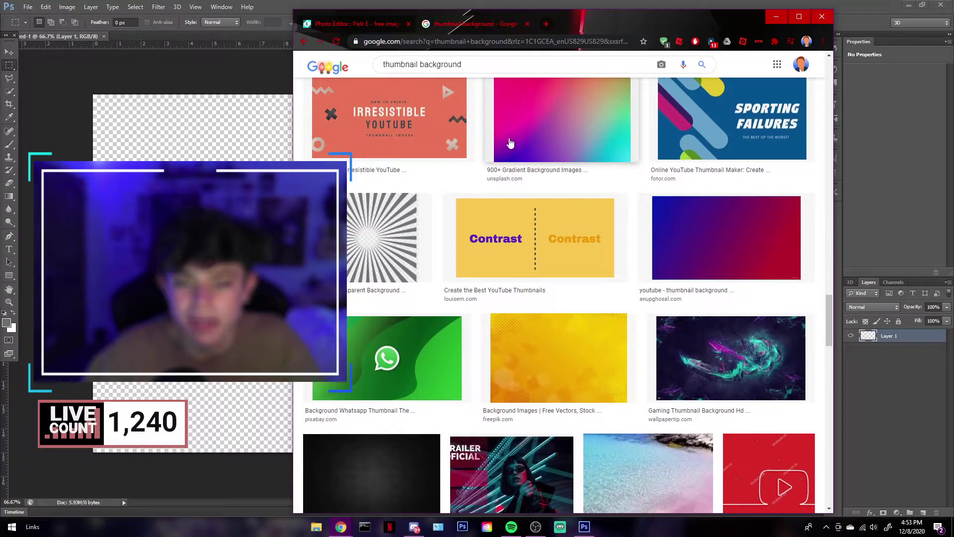
pyautogui.scroll(3, 516, 149)
pyautogui.click(528, 156)
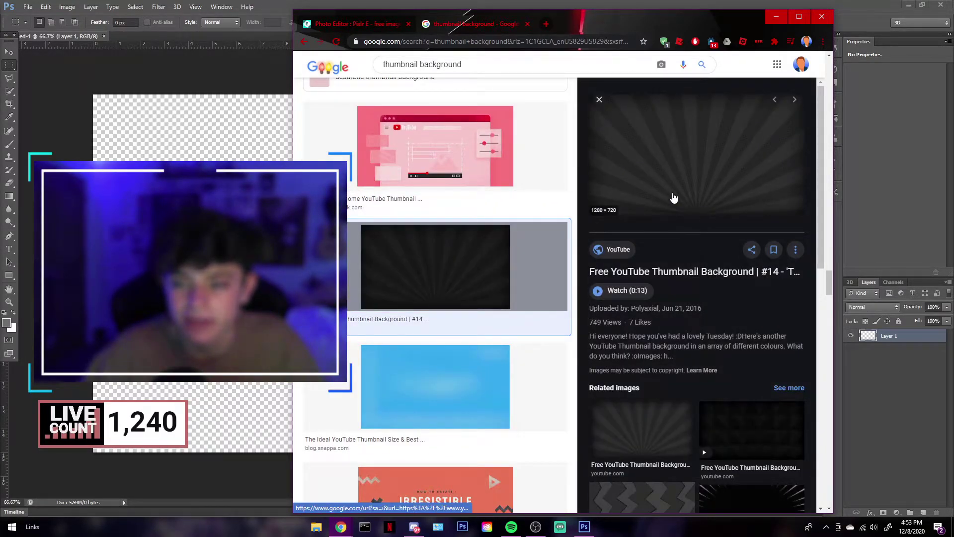
pyautogui.scroll(-6, 674, 198)
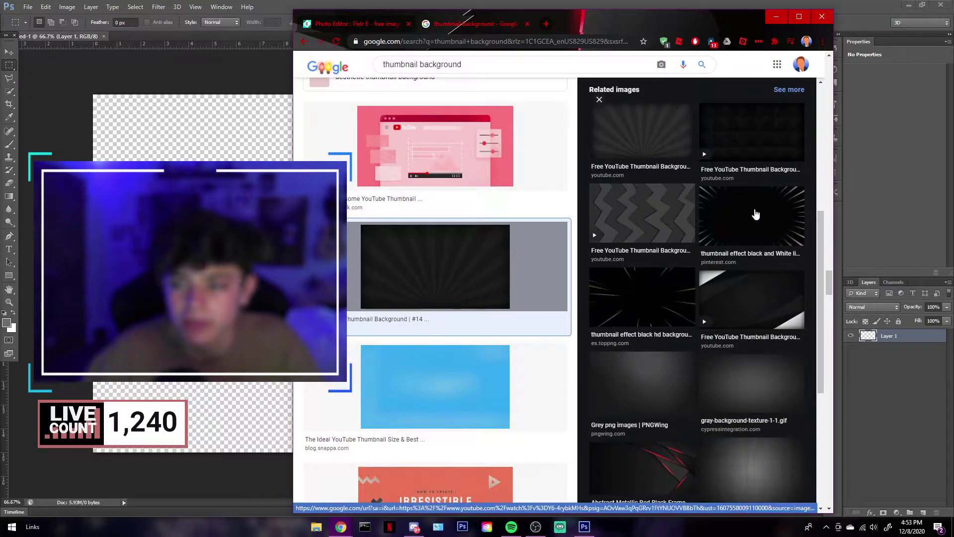
pyautogui.scroll(-5, 633, 219)
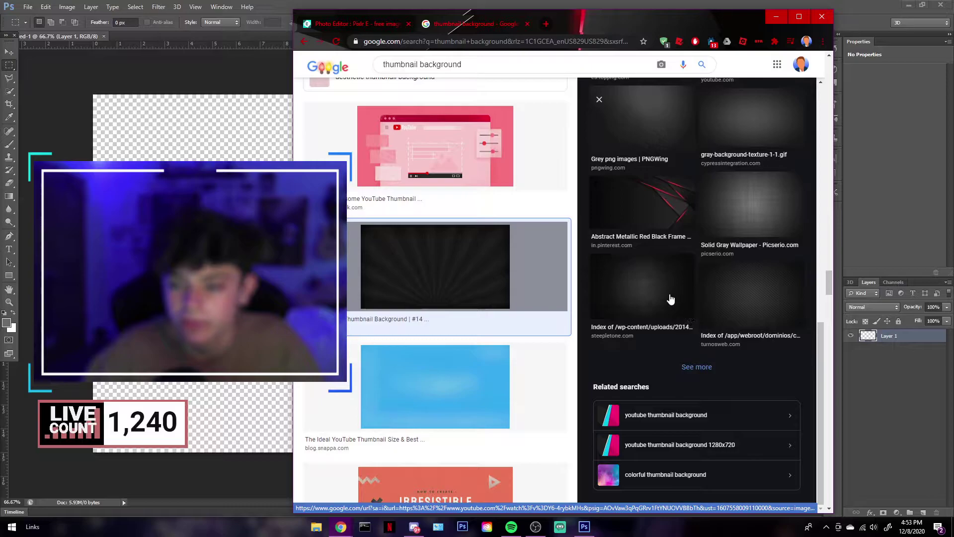
pyautogui.click(660, 415)
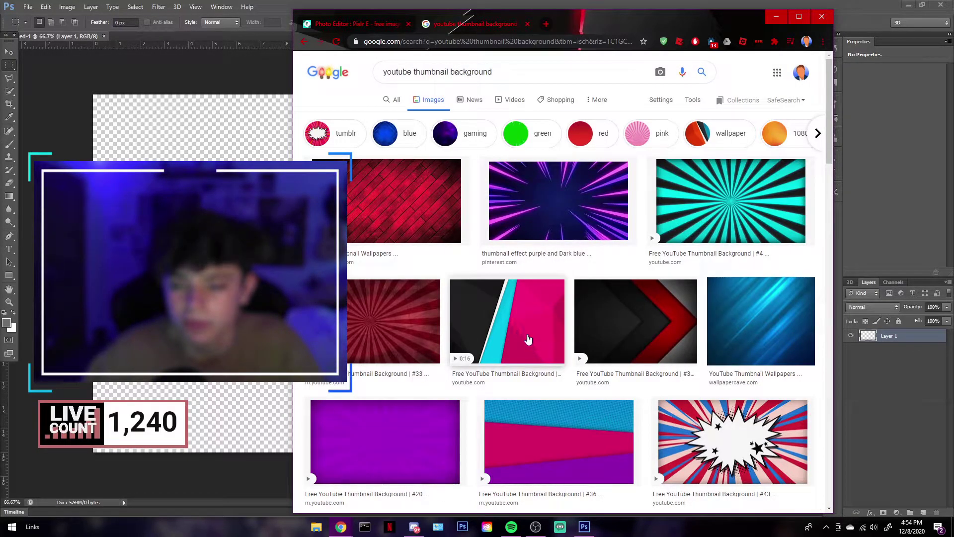
# - Refine the query to 'youtube thumbnail background black' and scroll through the results
pyautogui.click(503, 70)
pyautogui.write('black')
pyautogui.press('Return')
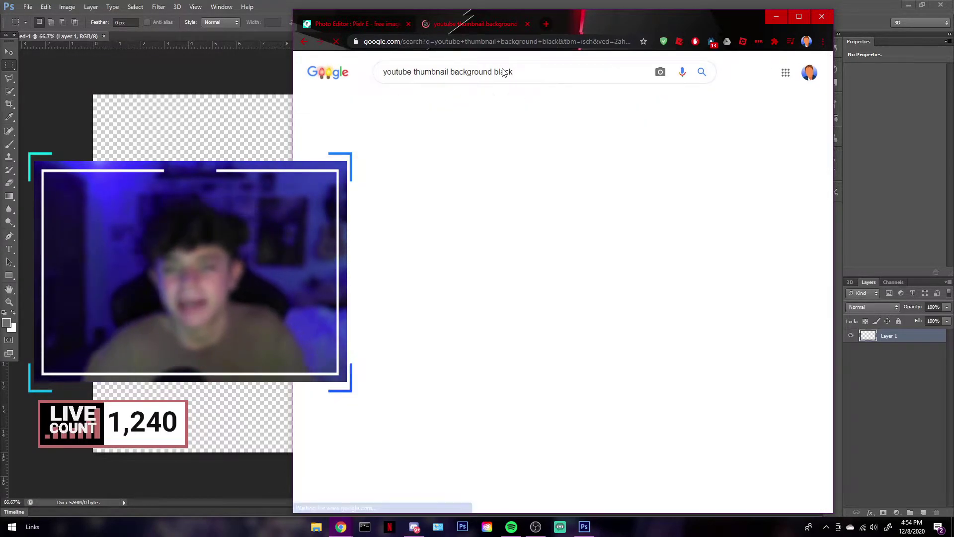
pyautogui.scroll(-10, 588, 219)
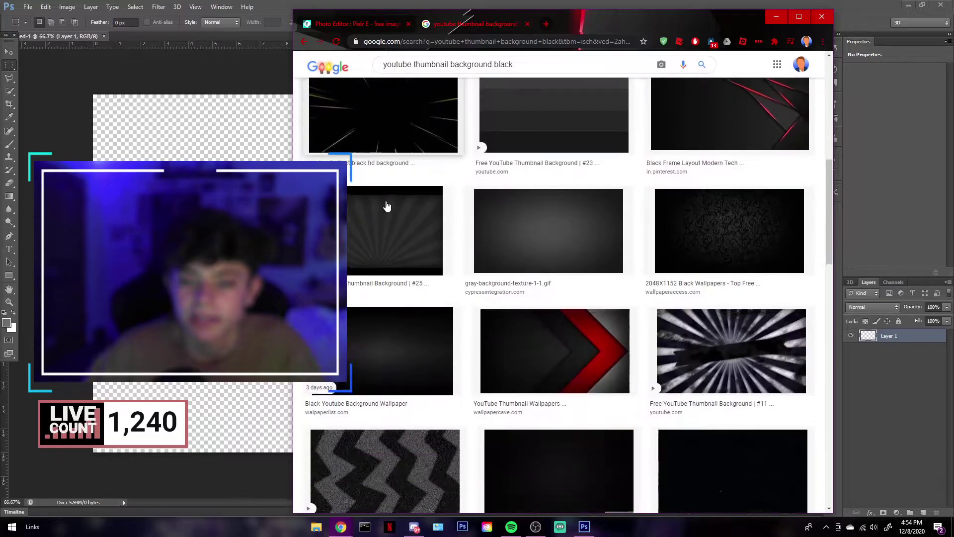
pyautogui.scroll(-7, 497, 224)
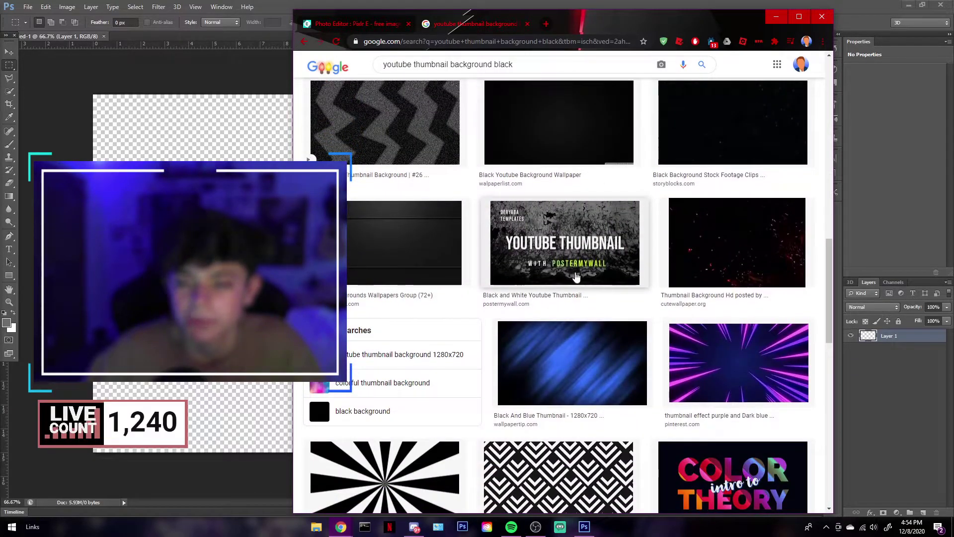
pyautogui.scroll(-5, 575, 277)
pyautogui.scroll(-5, 403, 231)
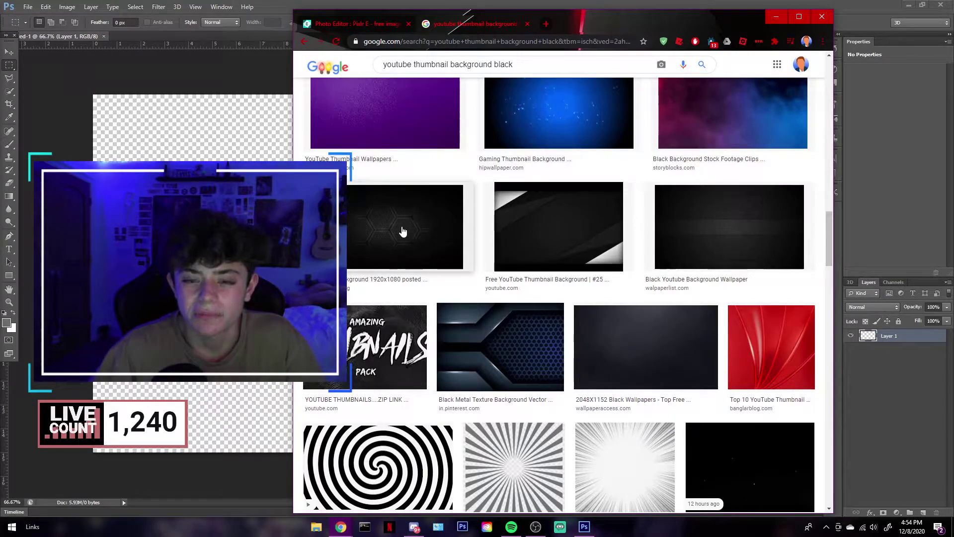
pyautogui.scroll(-5, 403, 231)
# - In Photoshop's Open dialog, browse to the Roblox Tutorials > Random folder
pyautogui.hotkey('alt', 'Tab')
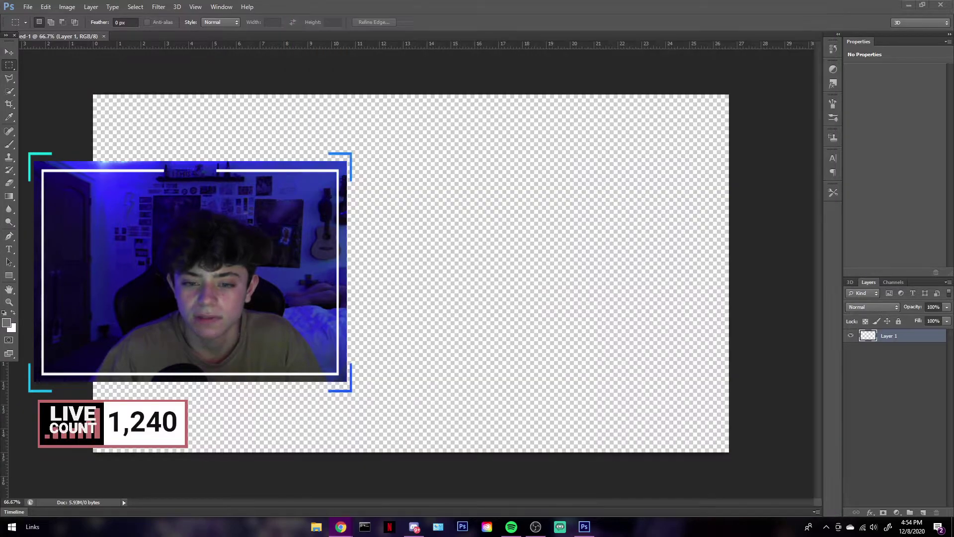
pyautogui.click(27, 8)
pyautogui.click(30, 28)
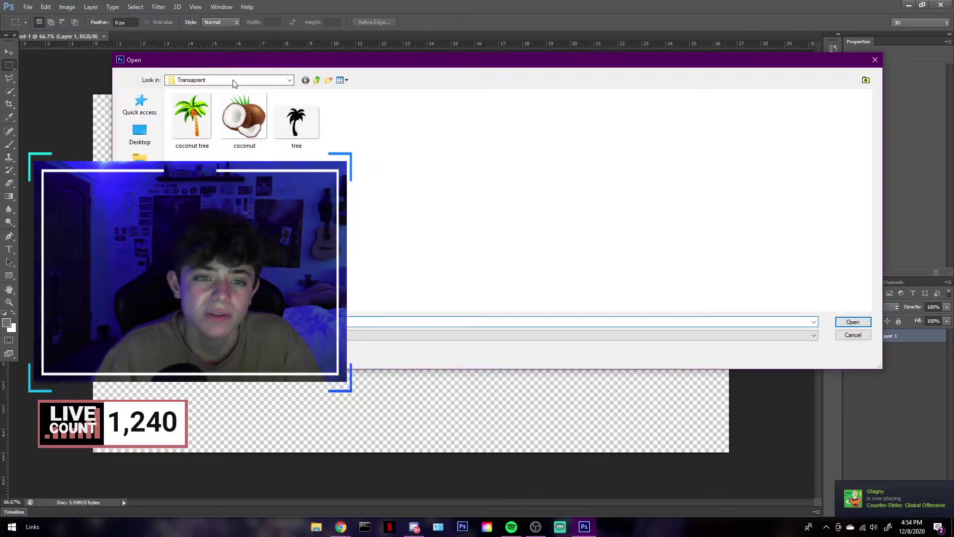
pyautogui.click(234, 81)
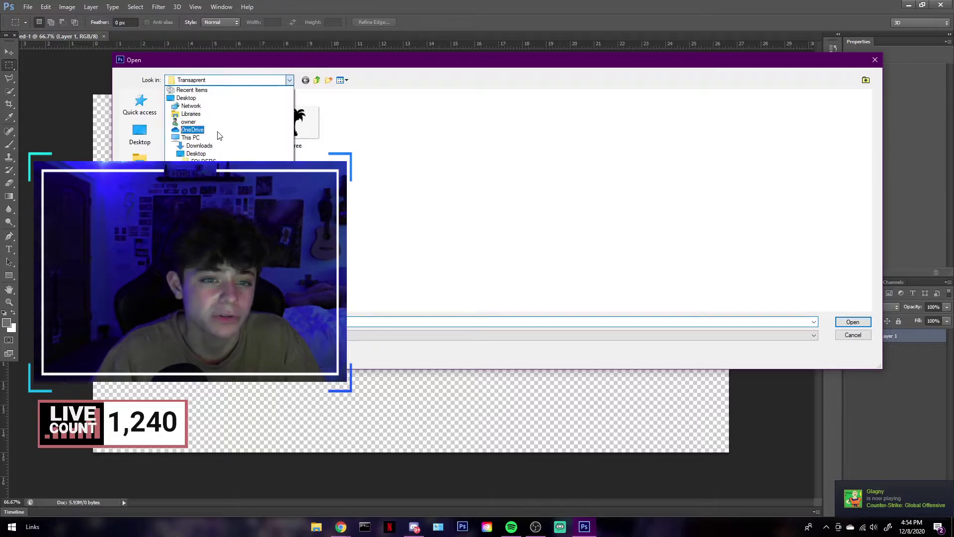
pyautogui.click(208, 169)
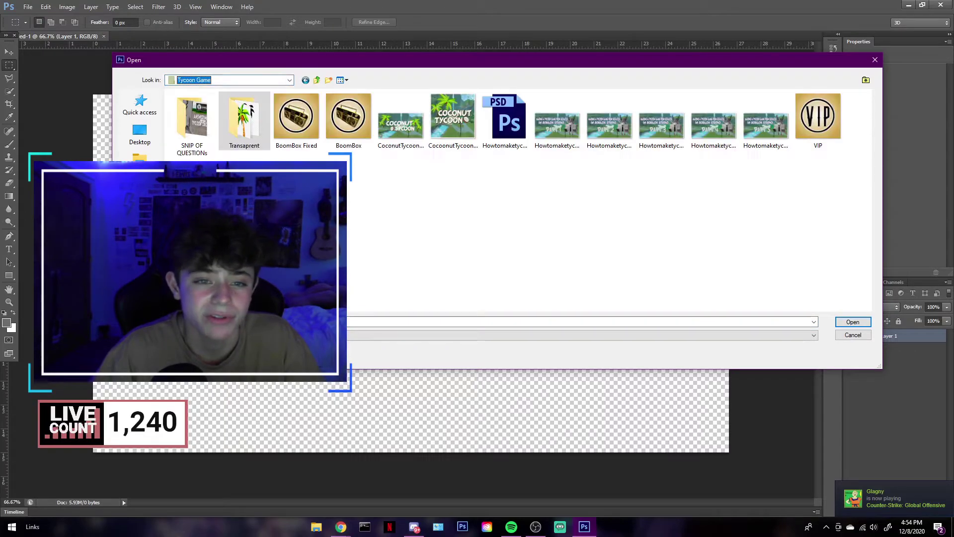
pyautogui.click(258, 79)
pyautogui.click(214, 136)
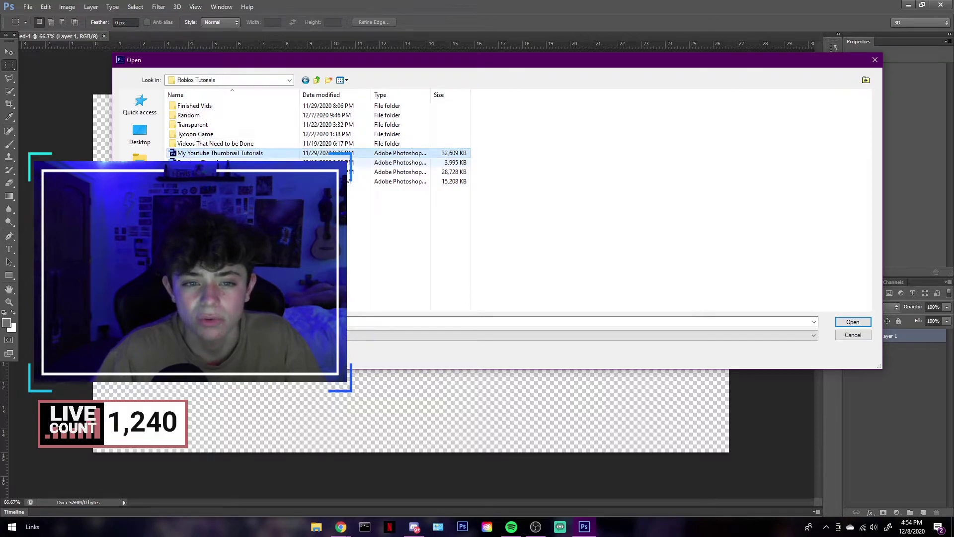
pyautogui.click(298, 181)
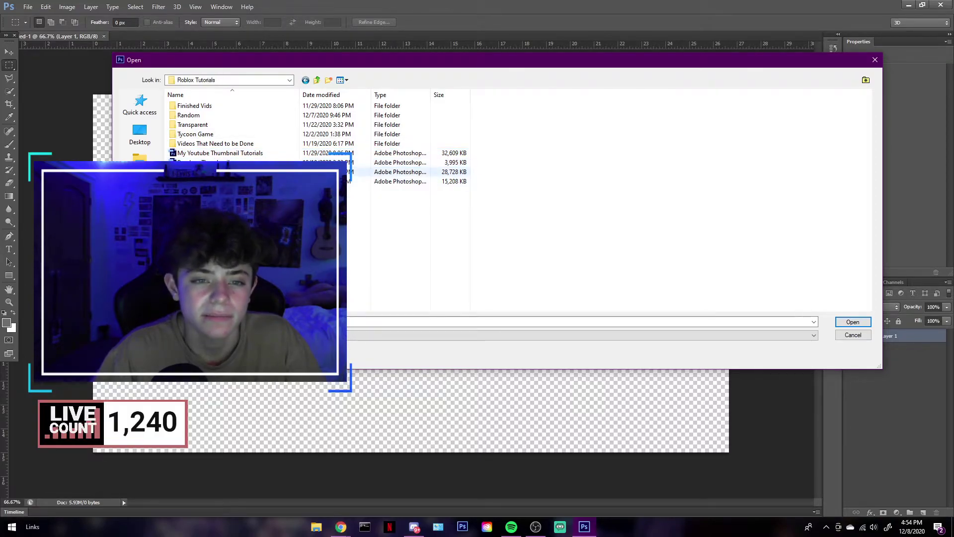
pyautogui.doubleClick(194, 115)
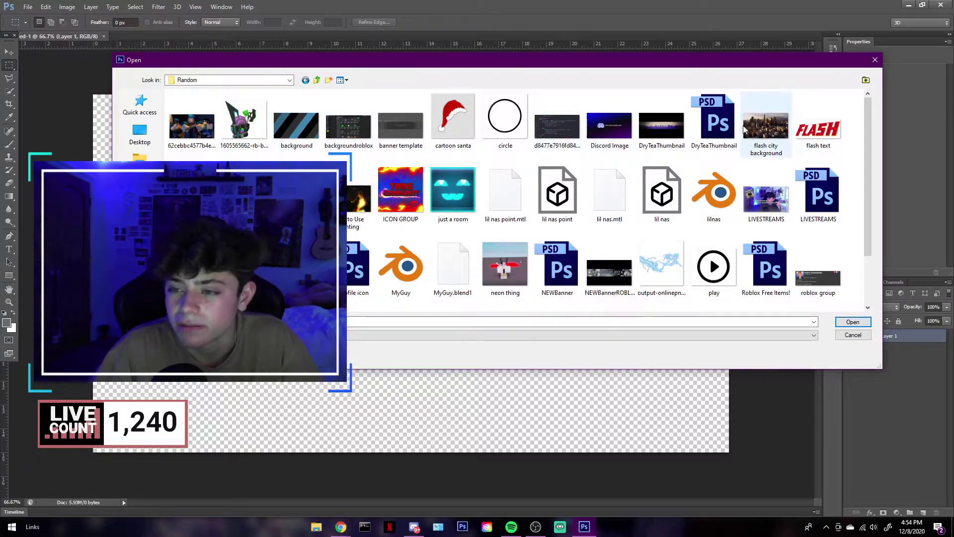
# - Open wallpaper.jpg, then close its separate document
pyautogui.scroll(-1, 744, 129)
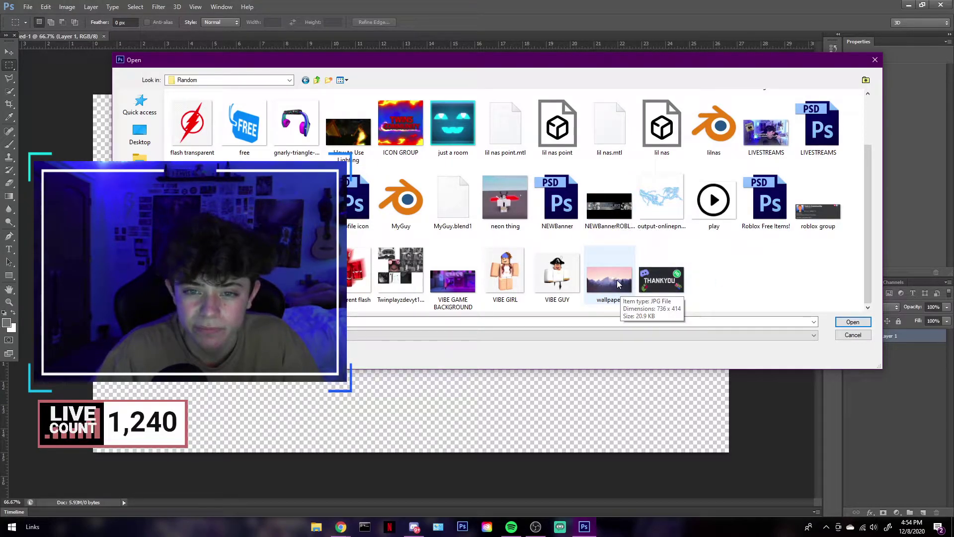
pyautogui.scroll(1, 618, 283)
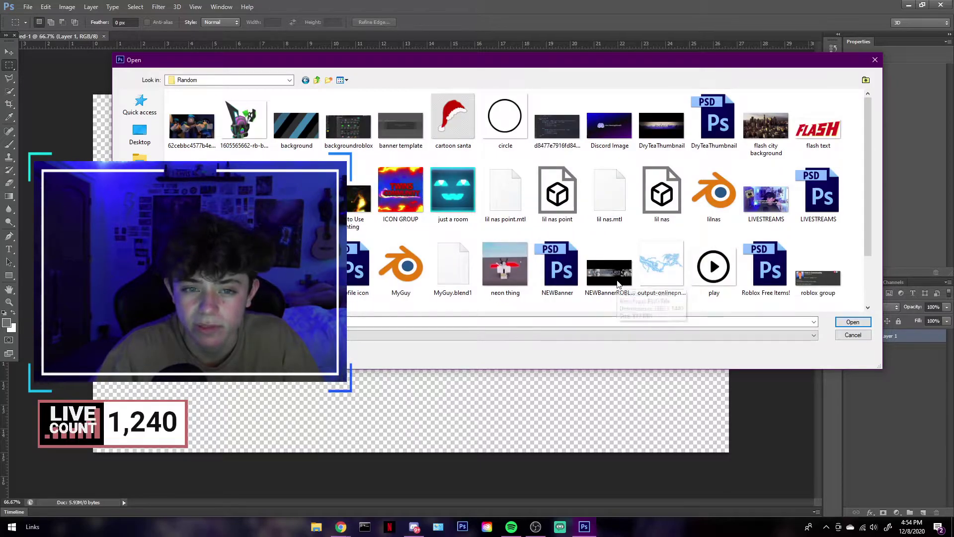
pyautogui.scroll(-1, 619, 284)
pyautogui.doubleClick(613, 284)
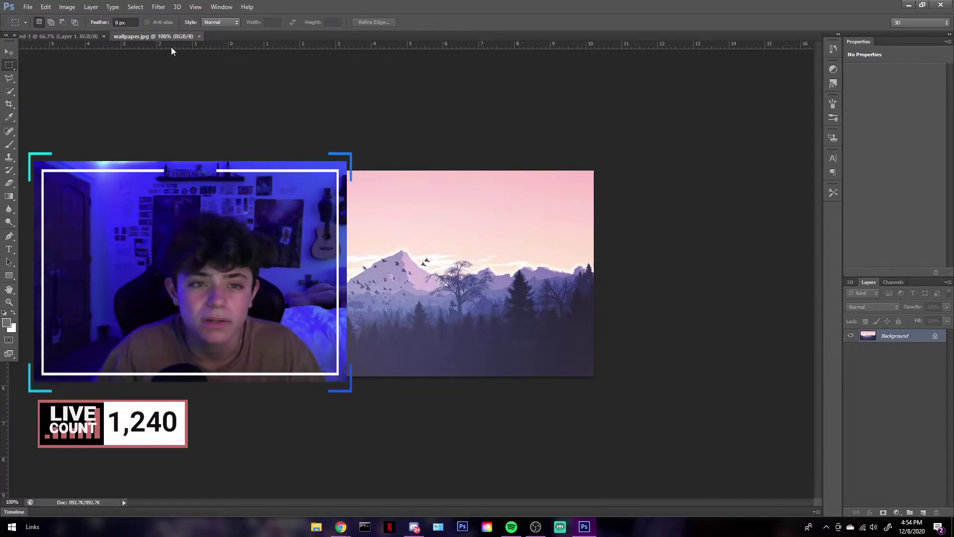
pyautogui.click(199, 36)
# - Place the wallpaper into the canvas and stretch it to cover the full 1920×1080 area
pyautogui.click(28, 7)
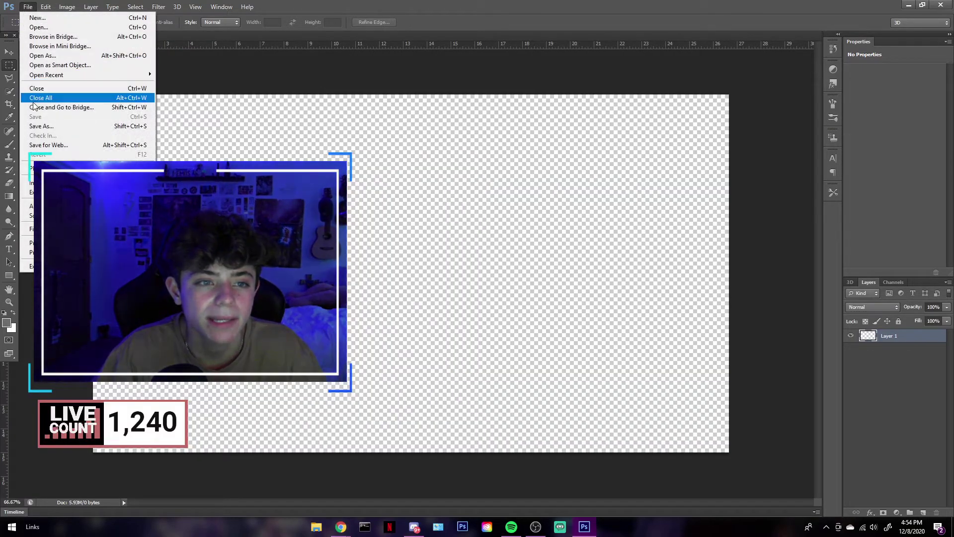
pyautogui.click(37, 168)
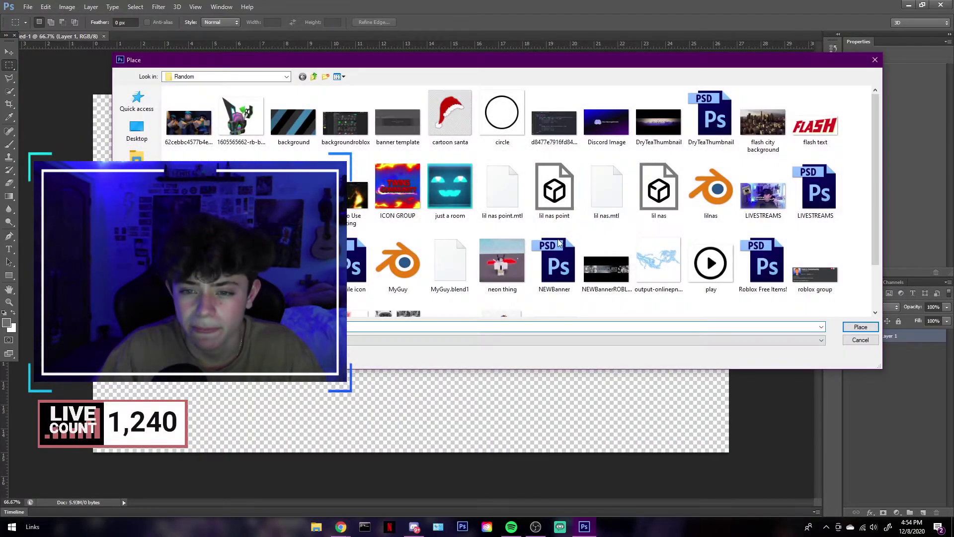
pyautogui.doubleClick(588, 285)
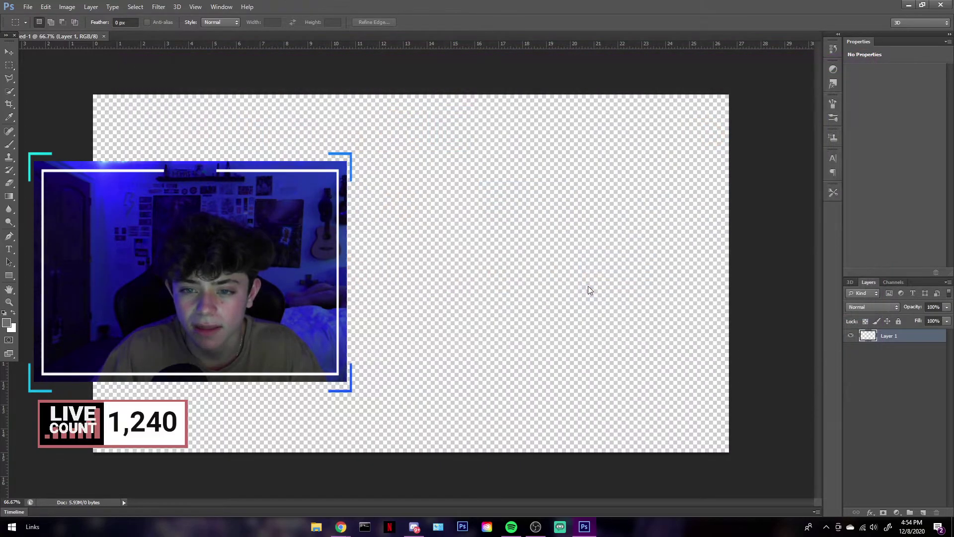
pyautogui.moveTo(533, 206); pyautogui.dragTo(729, 94)
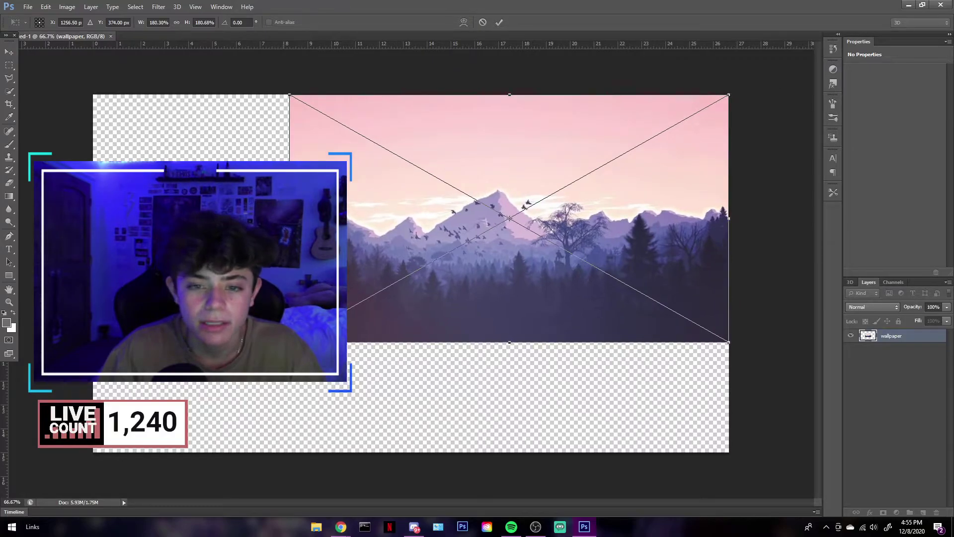
pyautogui.moveTo(289, 342); pyautogui.dragTo(89, 452)
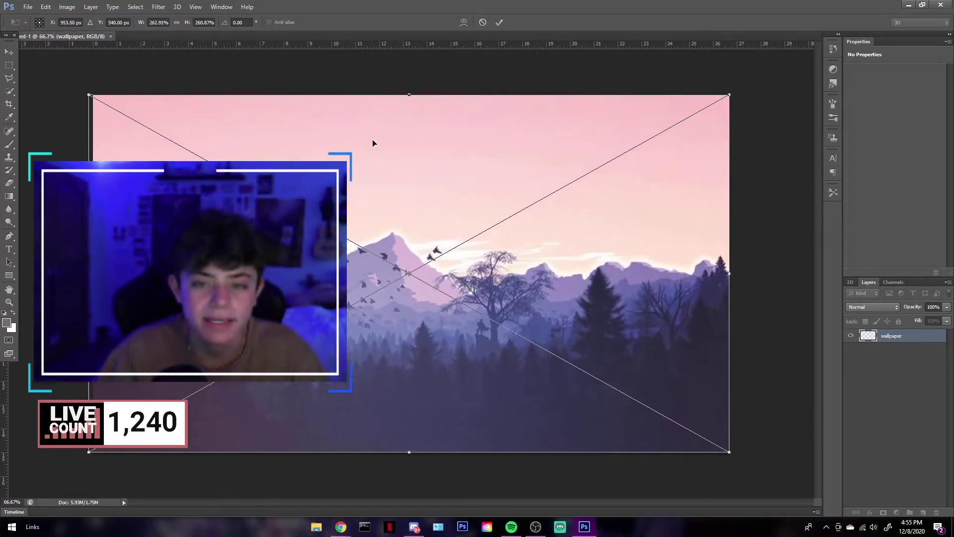
pyautogui.click(500, 22)
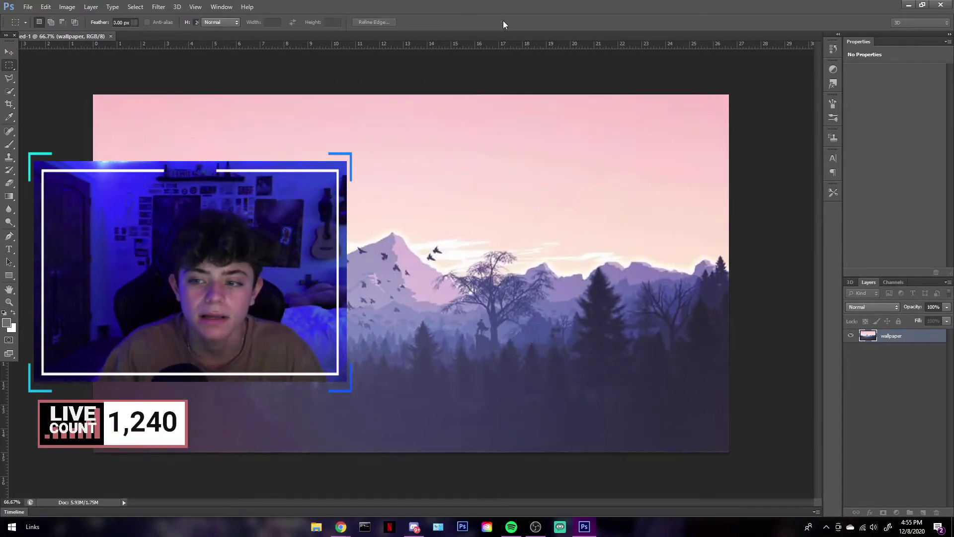
# - Add an empty layer, select the wallpaper, and try a 2.2 px Gaussian Blur, then cancel it
pyautogui.click(923, 512)
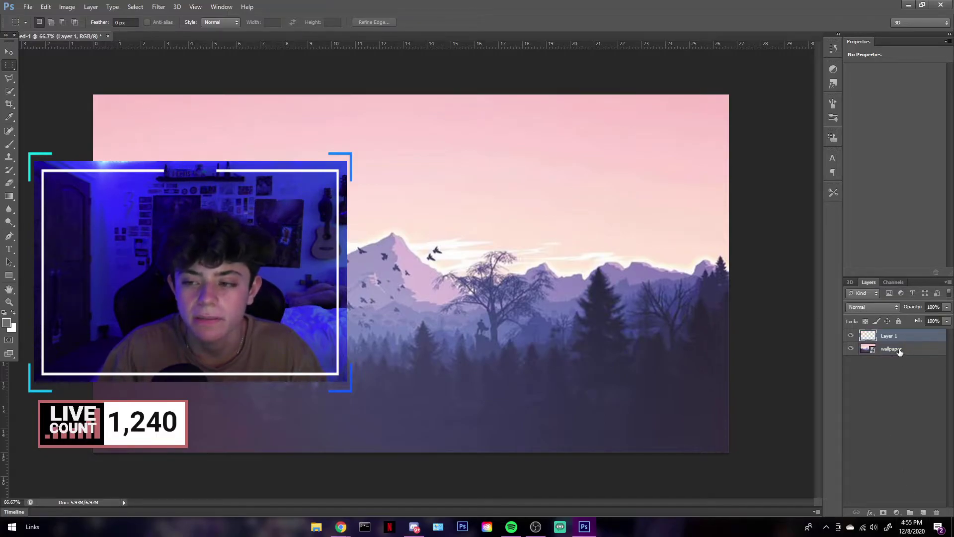
pyautogui.click(920, 353)
pyautogui.click(157, 7)
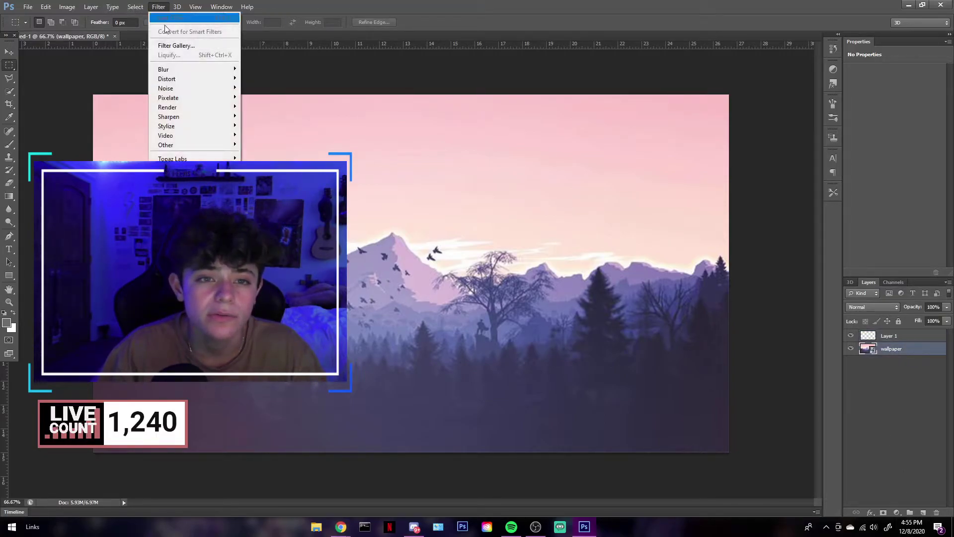
pyautogui.moveTo(198, 69)
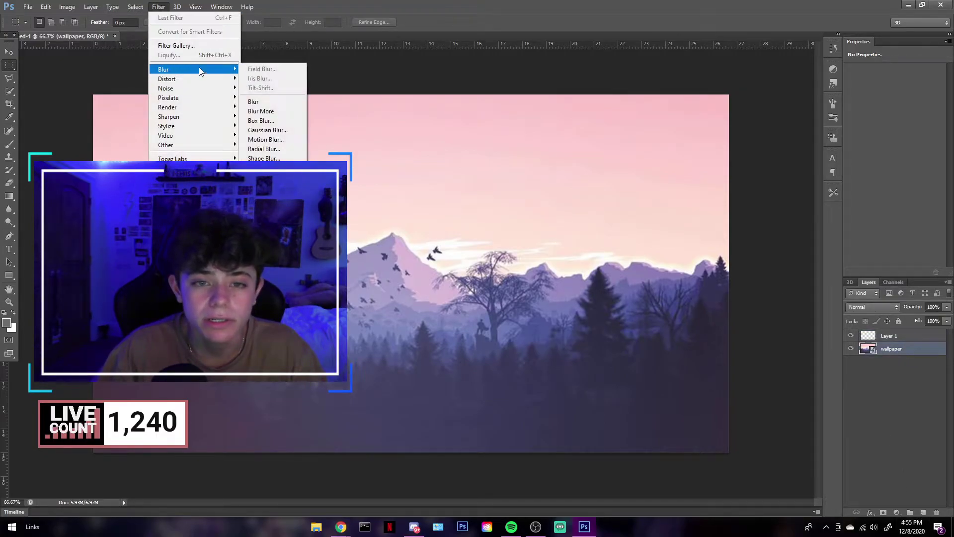
pyautogui.click(259, 131)
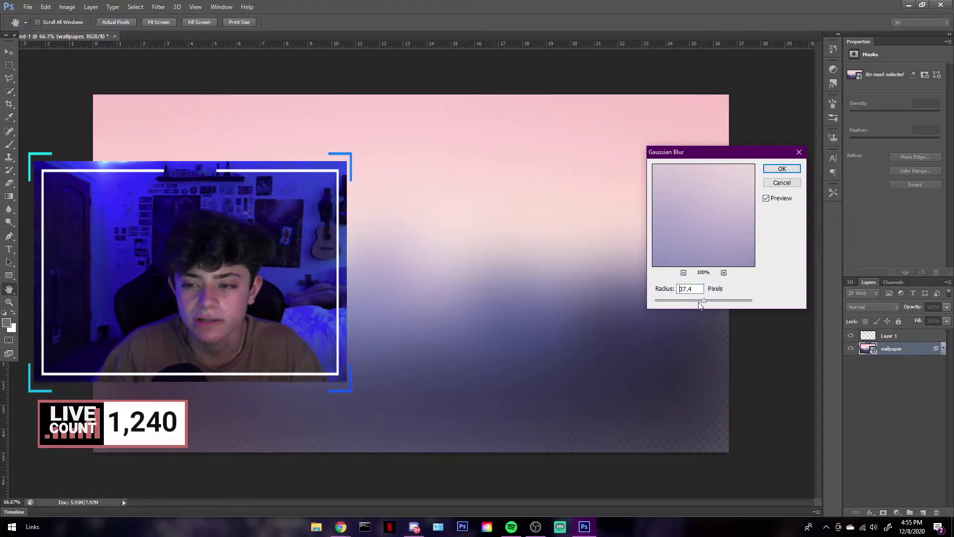
pyautogui.moveTo(700, 305); pyautogui.dragTo(667, 305)
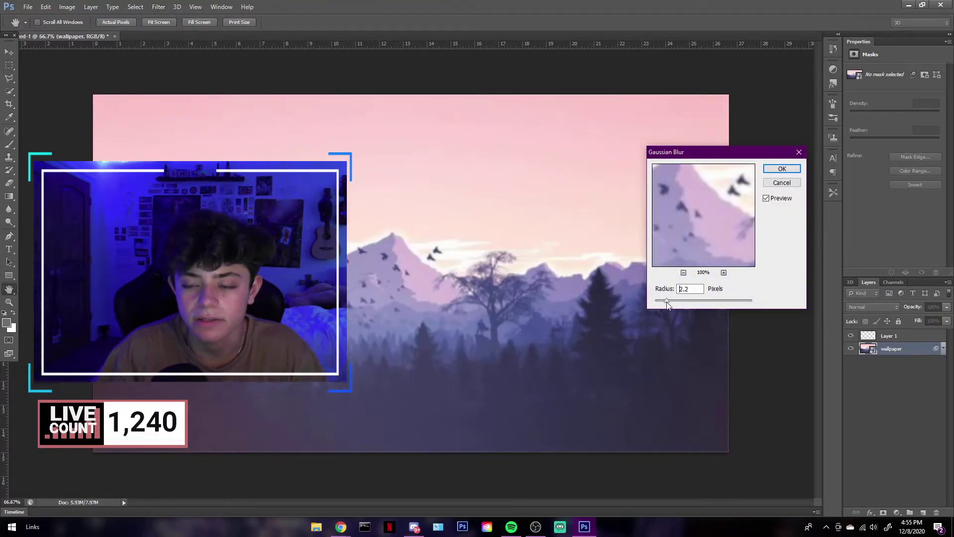
pyautogui.click(780, 183)
# - Apply a Box Blur to the wallpaper layer
pyautogui.click(158, 6)
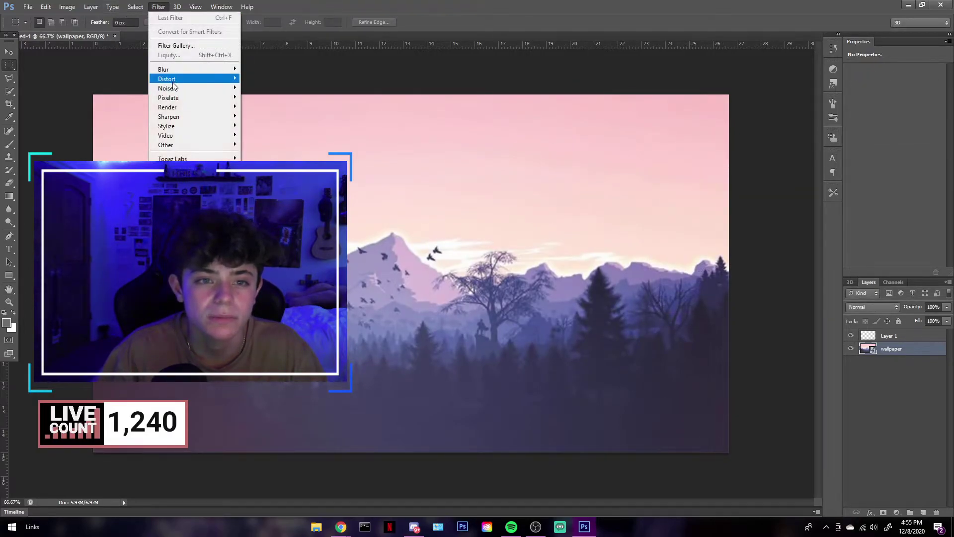
pyautogui.moveTo(171, 70)
pyautogui.click(259, 120)
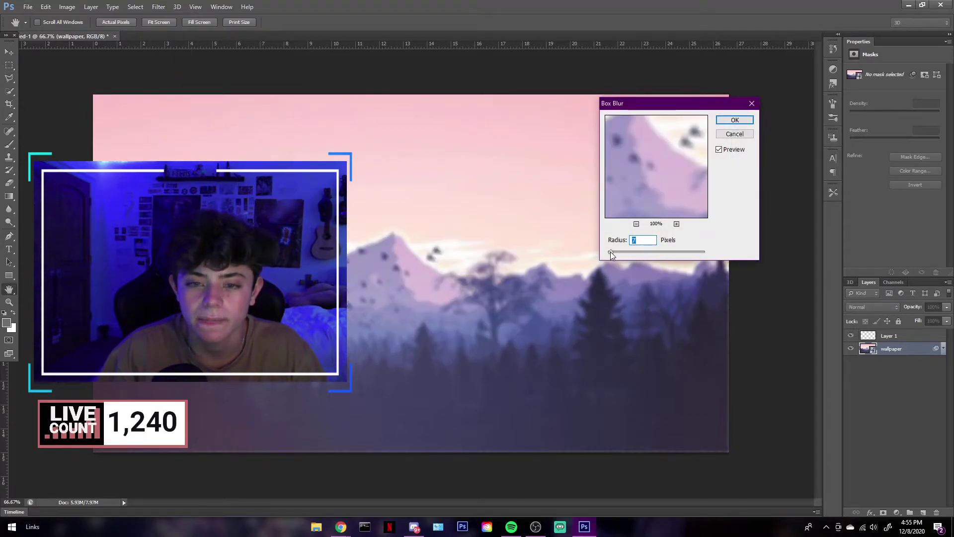
pyautogui.click(735, 120)
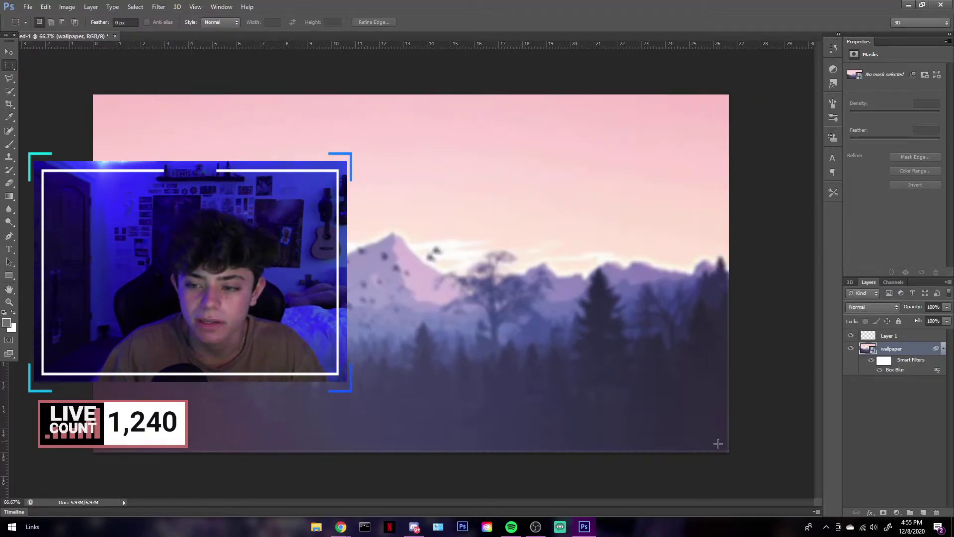
# - Hide the wallpaper and set the Rectangle tool to a white fill on Layer 1
pyautogui.click(887, 337)
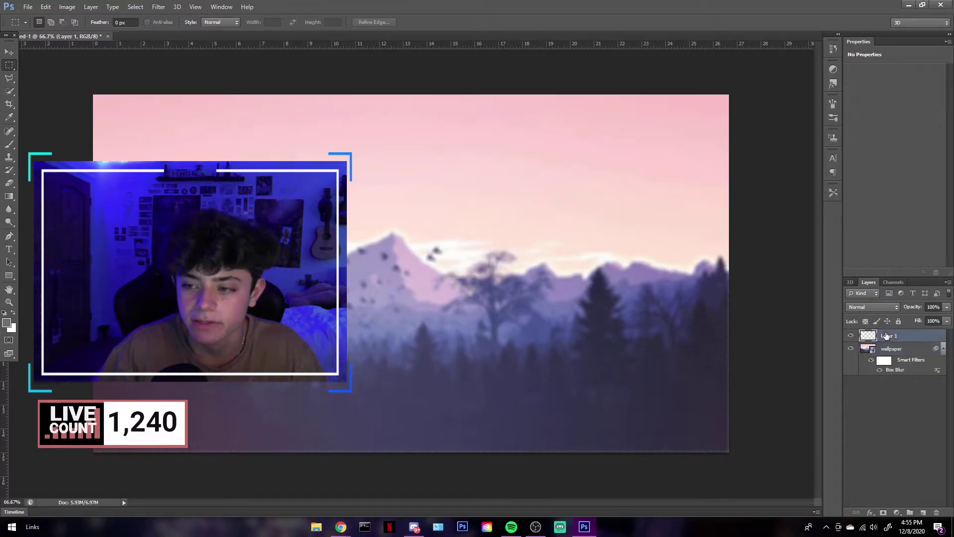
pyautogui.click(851, 348)
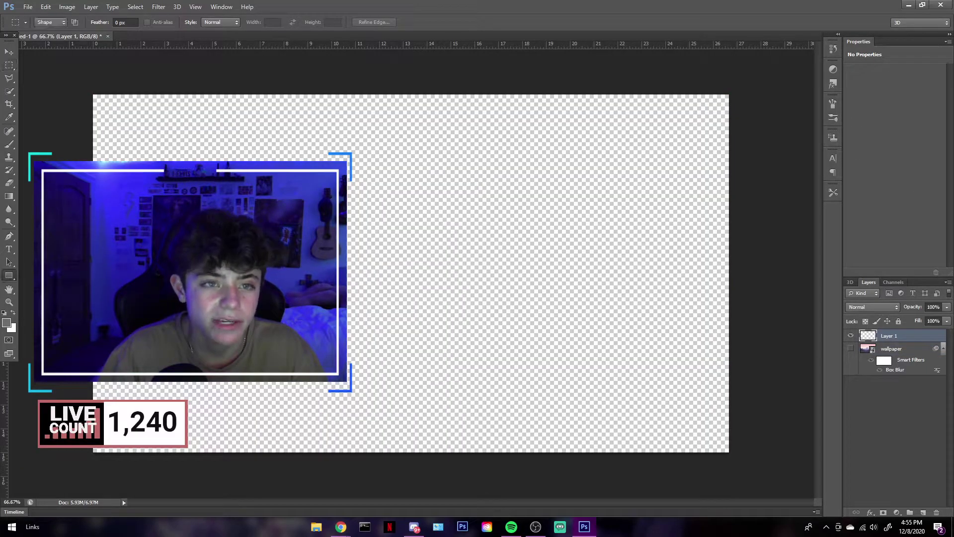
pyautogui.click(10, 276)
pyautogui.click(91, 23)
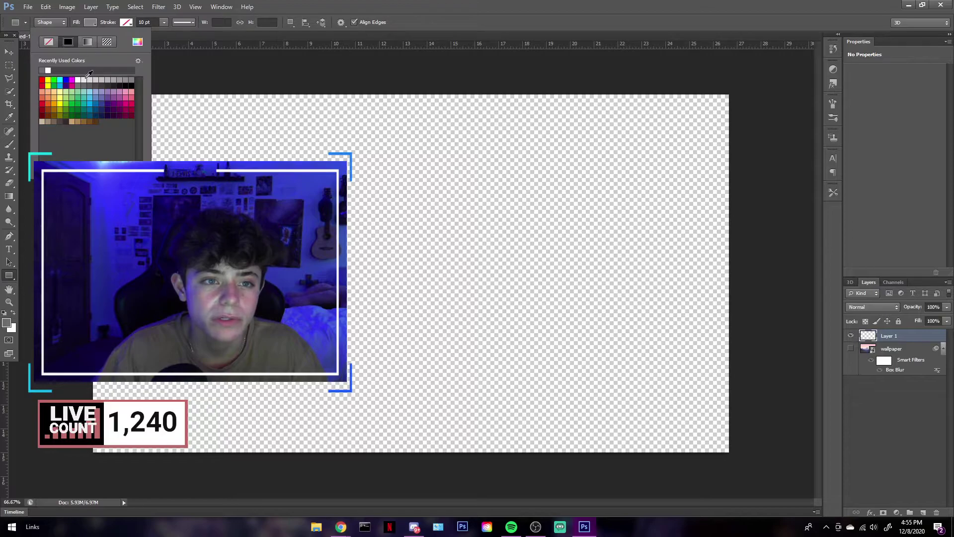
pyautogui.click(94, 26)
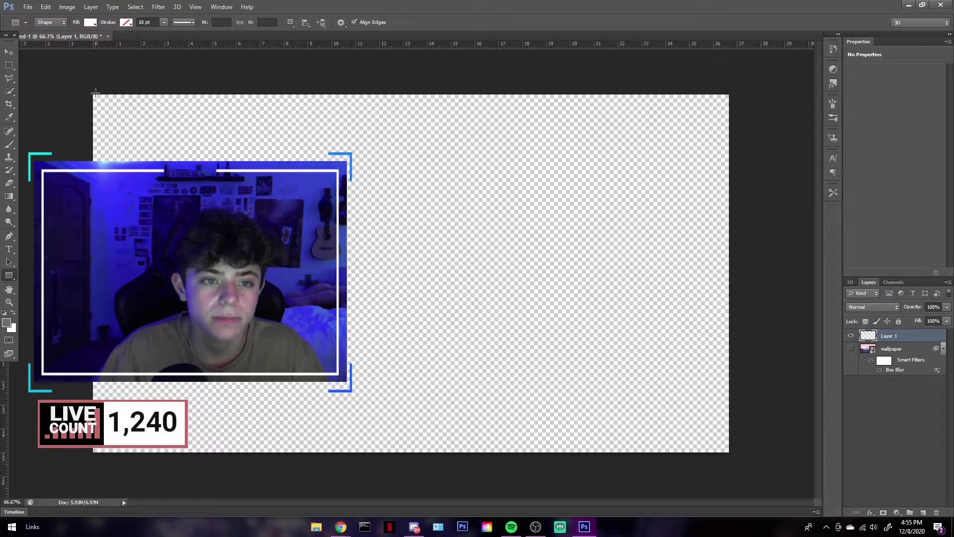
# - Draw thin white rectangles along the canvas edges, Merge Visible, and unhide the wallpaper
pyautogui.moveTo(92, 452); pyautogui.dragTo(729, 91)
pyautogui.moveTo(729, 91); pyautogui.dragTo(83, 97)
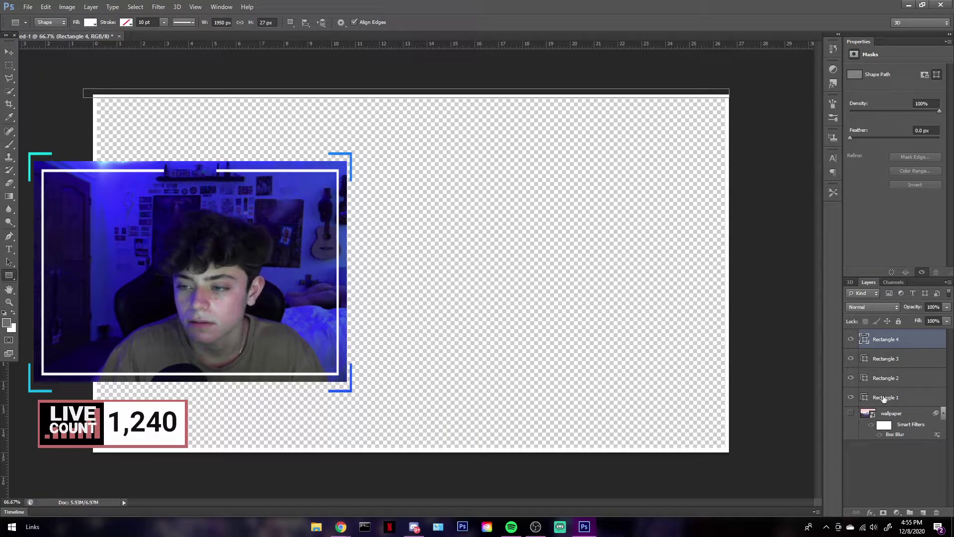
pyautogui.rightClick(883, 399)
pyautogui.click(859, 250)
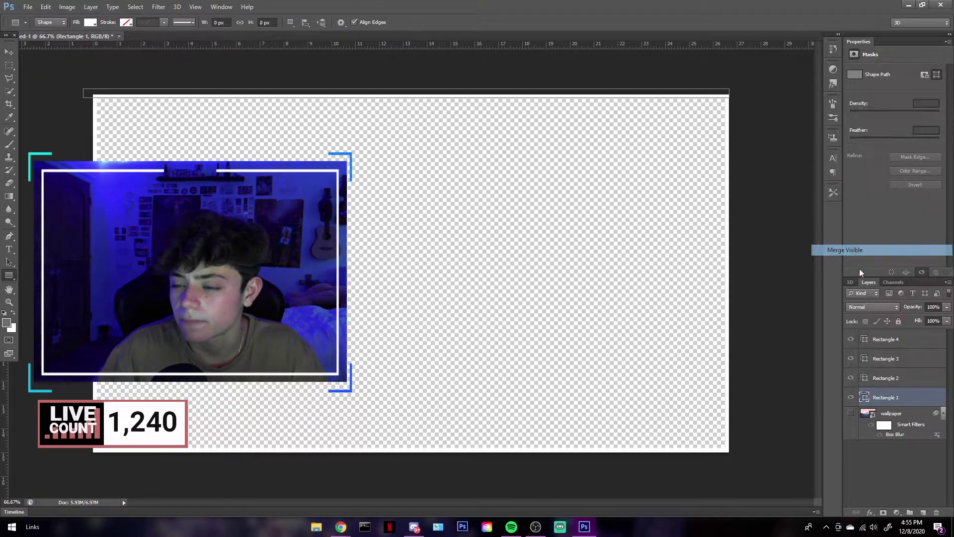
pyautogui.click(852, 349)
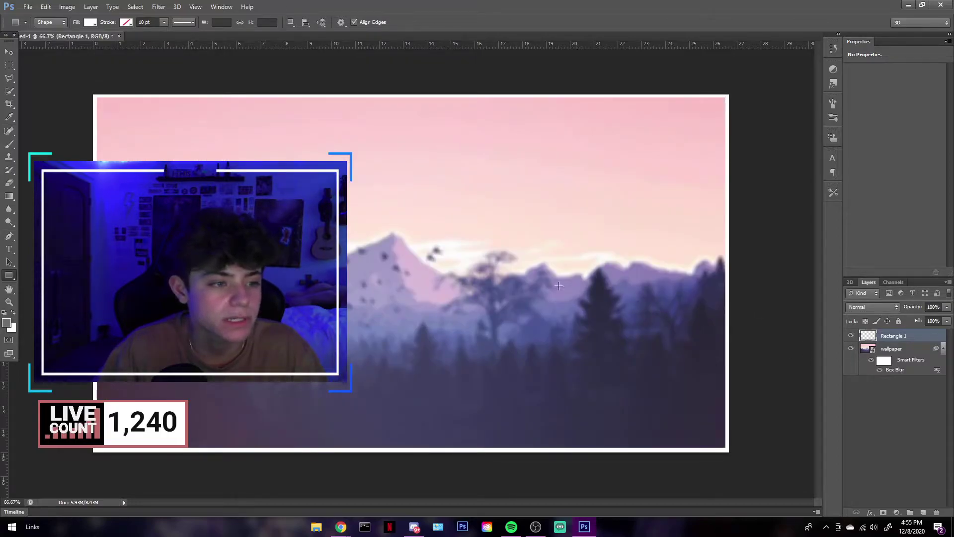
# - Give the white border a Gaussian Blur of radius 2.8 px, then add a new empty layer
pyautogui.click(133, 7)
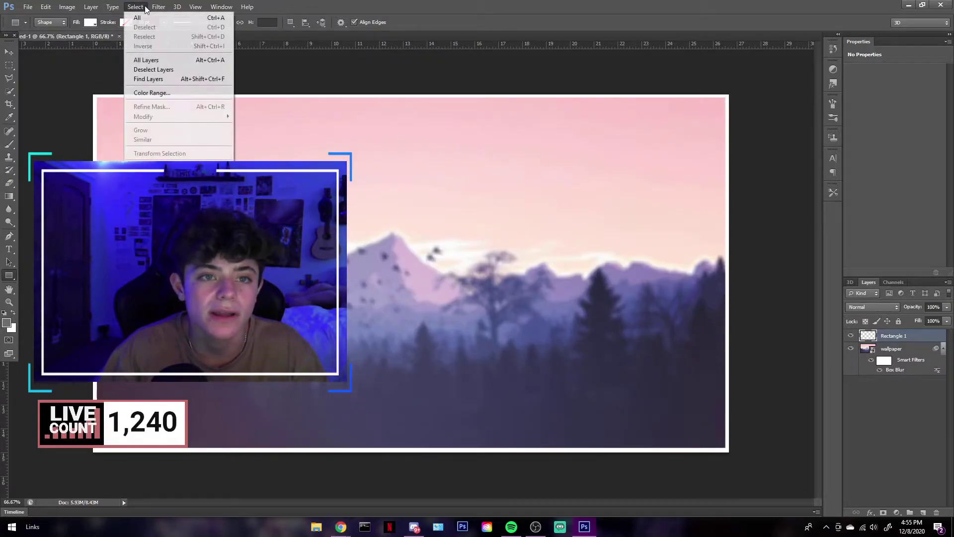
pyautogui.click(158, 7)
pyautogui.click(159, 7)
pyautogui.moveTo(189, 73)
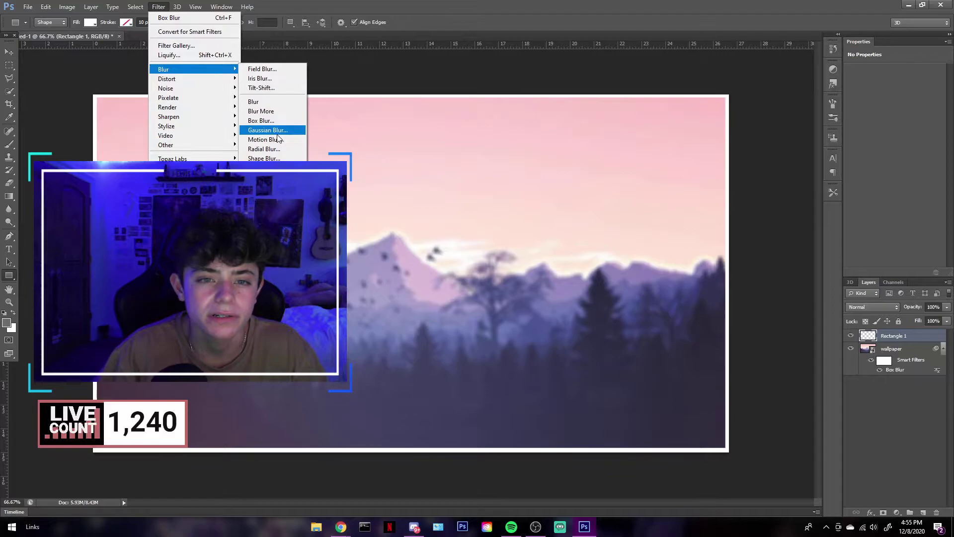
pyautogui.click(267, 129)
pyautogui.moveTo(714, 305); pyautogui.dragTo(671, 303)
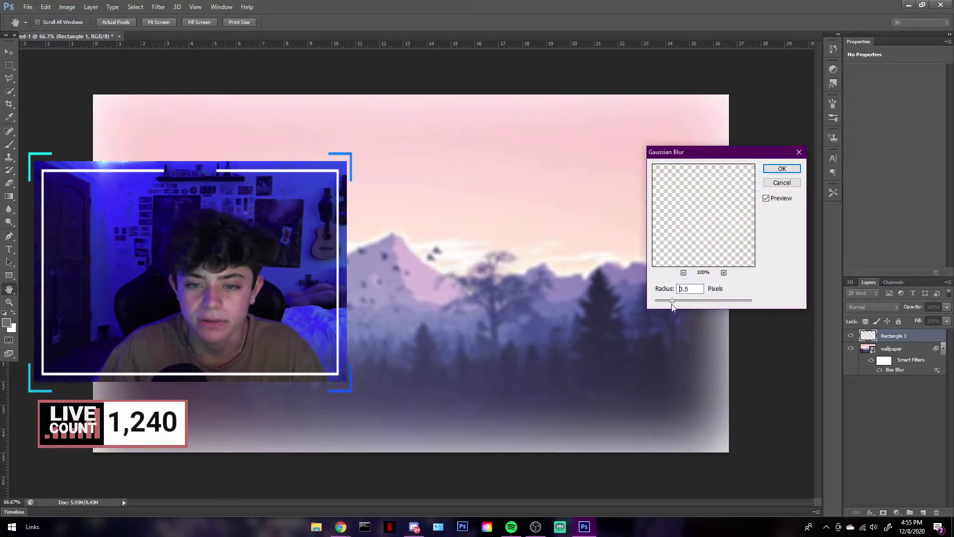
pyautogui.click(781, 169)
pyautogui.click(923, 513)
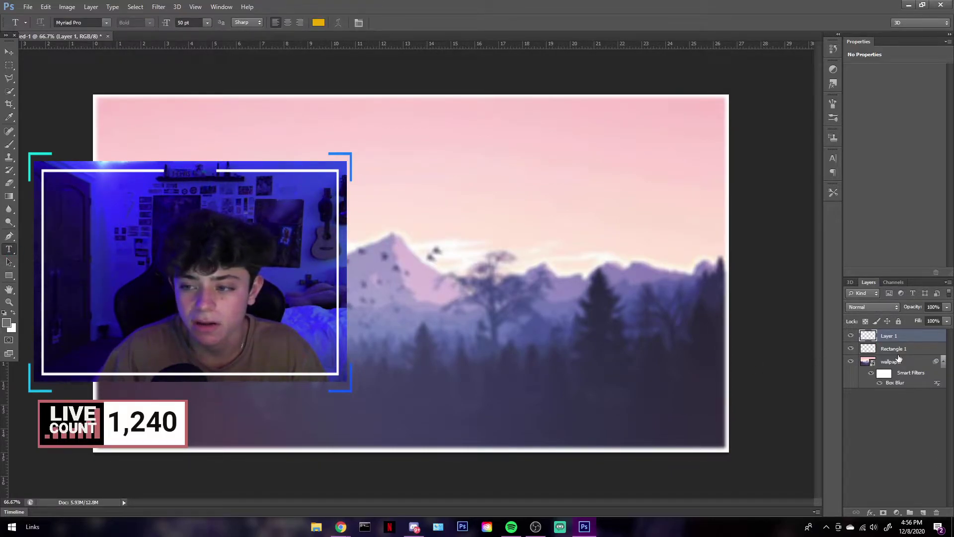
# - Rasterize the mountain wallpaper layer, baking in its blur
pyautogui.click(899, 366)
pyautogui.click(65, 7)
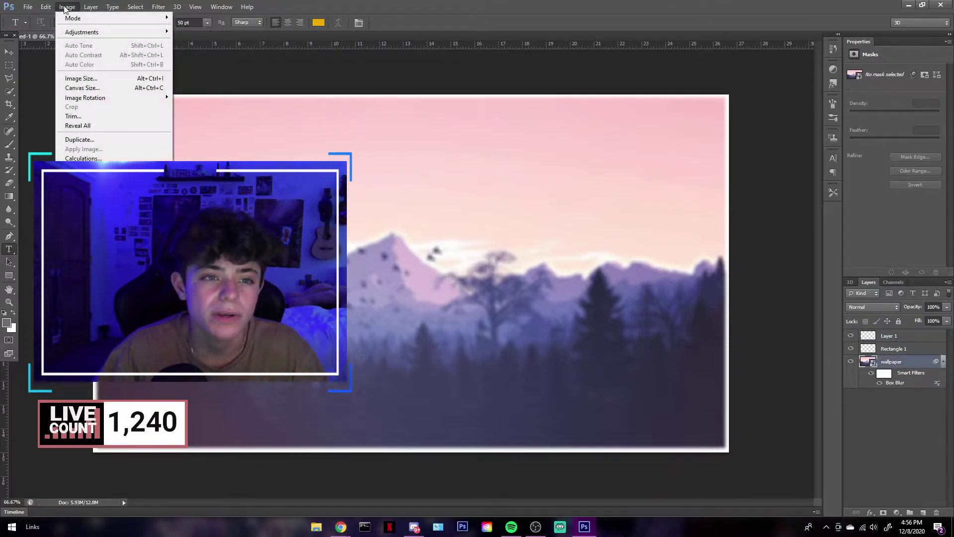
pyautogui.moveTo(149, 32)
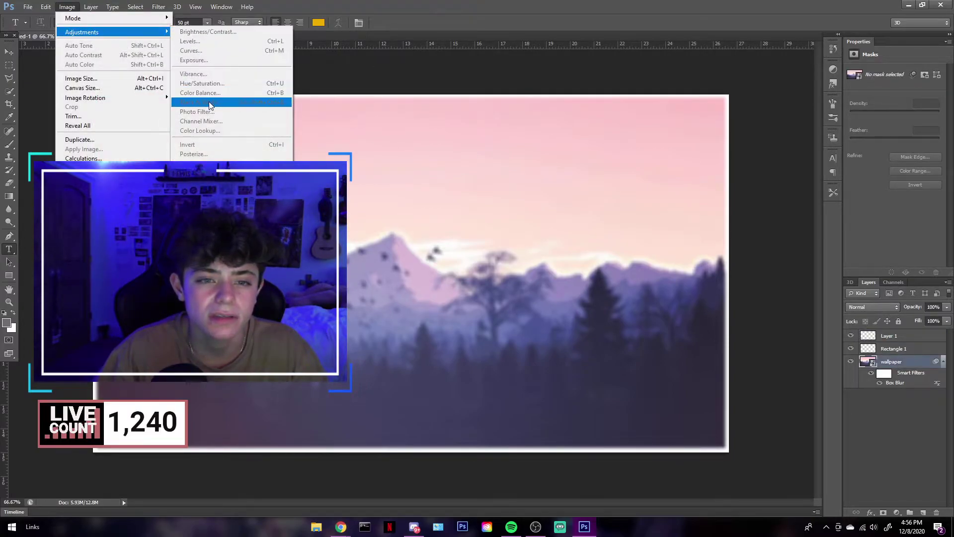
pyautogui.click(893, 367)
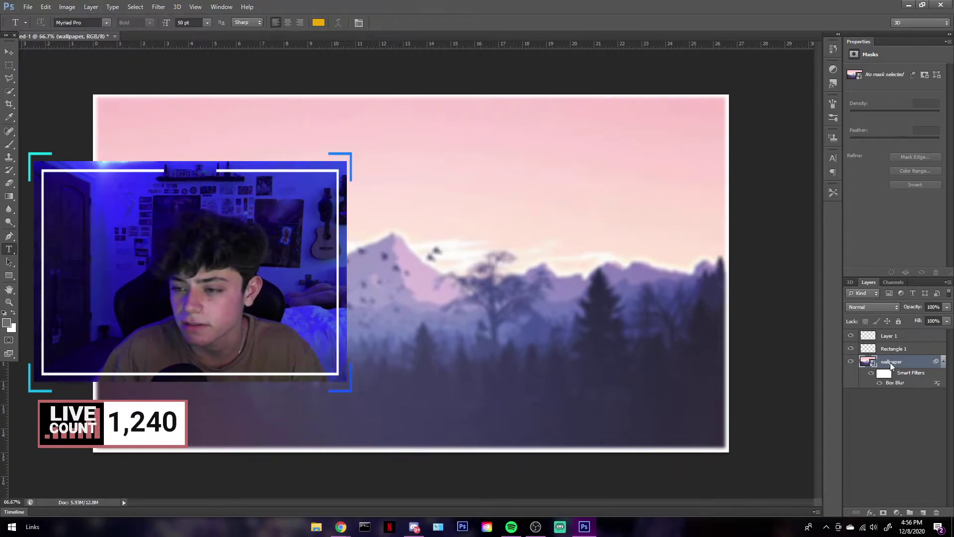
pyautogui.rightClick(890, 362)
pyautogui.click(783, 236)
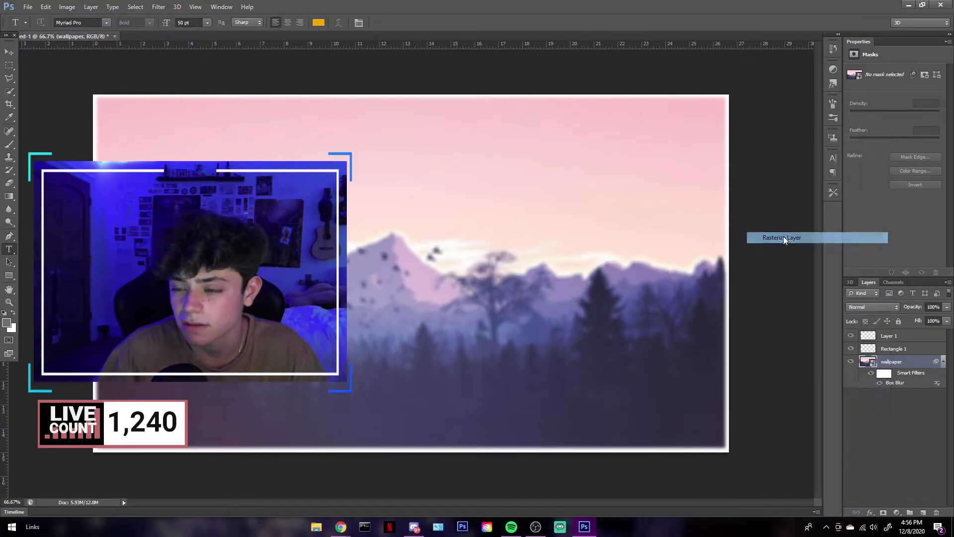
# - Darken the wallpaper with Hue/Saturation set to Hue +11 and Lightness -74
pyautogui.click(69, 7)
pyautogui.moveTo(99, 32)
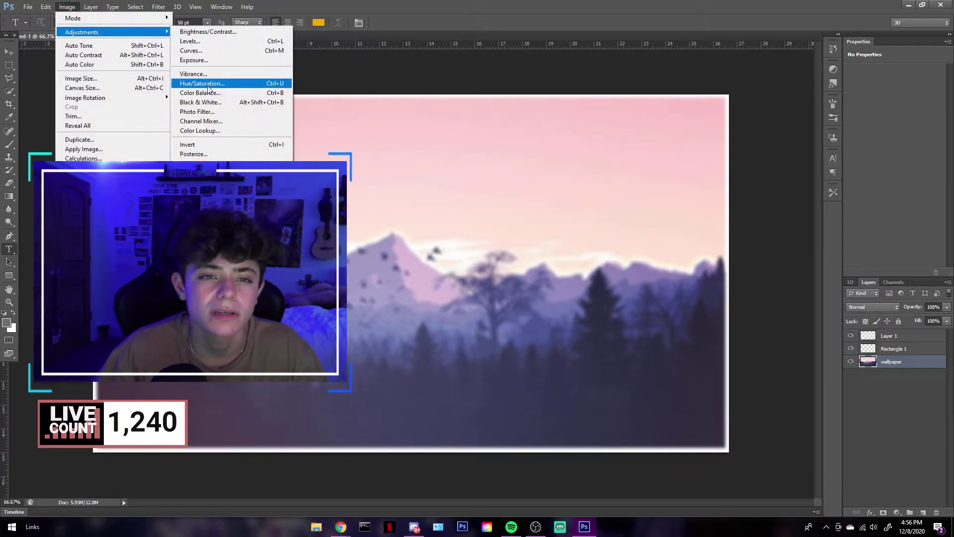
pyautogui.click(208, 83)
pyautogui.moveTo(697, 245)
pyautogui.mouseDown()
pyautogui.moveTo(671, 246)
pyautogui.moveTo(703, 245)
pyautogui.mouseUp()
pyautogui.moveTo(698, 294); pyautogui.dragTo(661, 297)
pyautogui.click(816, 196)
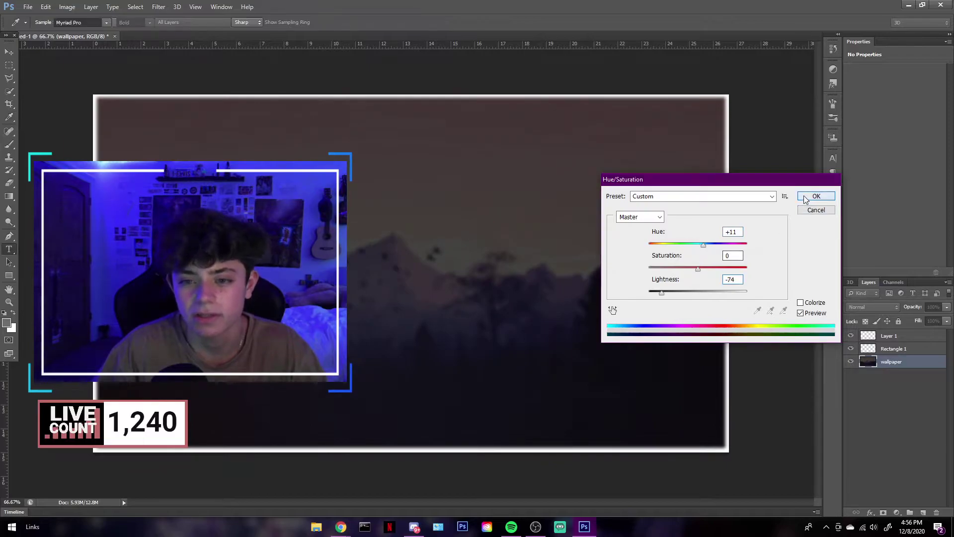
pyautogui.click(889, 339)
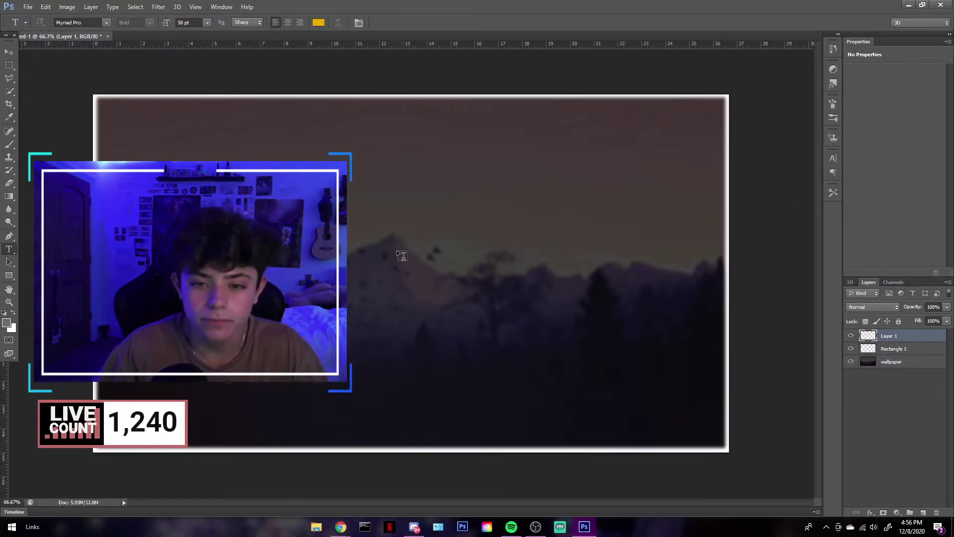
# - Type 'HOW TO MAKE' on the thumbnail and scale the text up
pyautogui.click(350, 237)
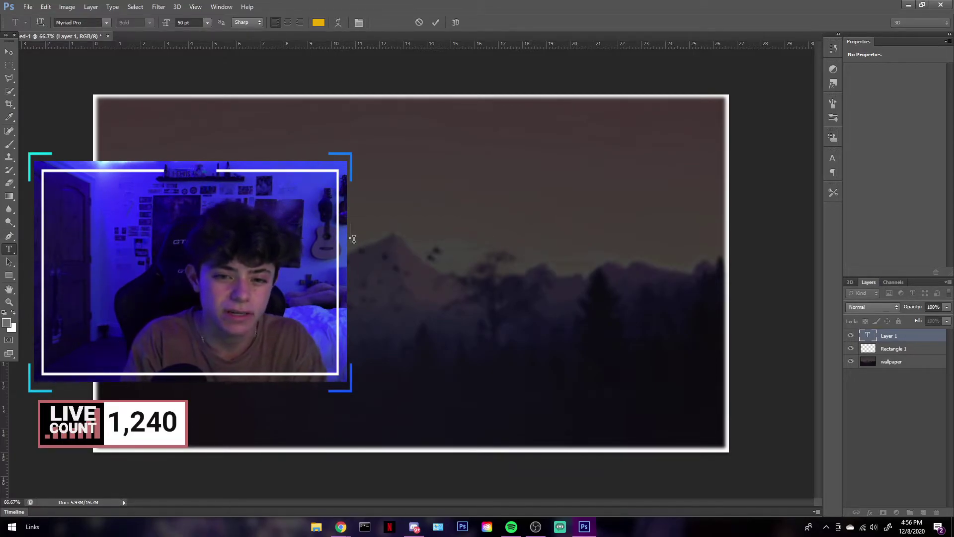
pyautogui.write('HOW TO M')
pyautogui.press('BackSpace')
pyautogui.press('BackSpace')
pyautogui.press('BackSpace')
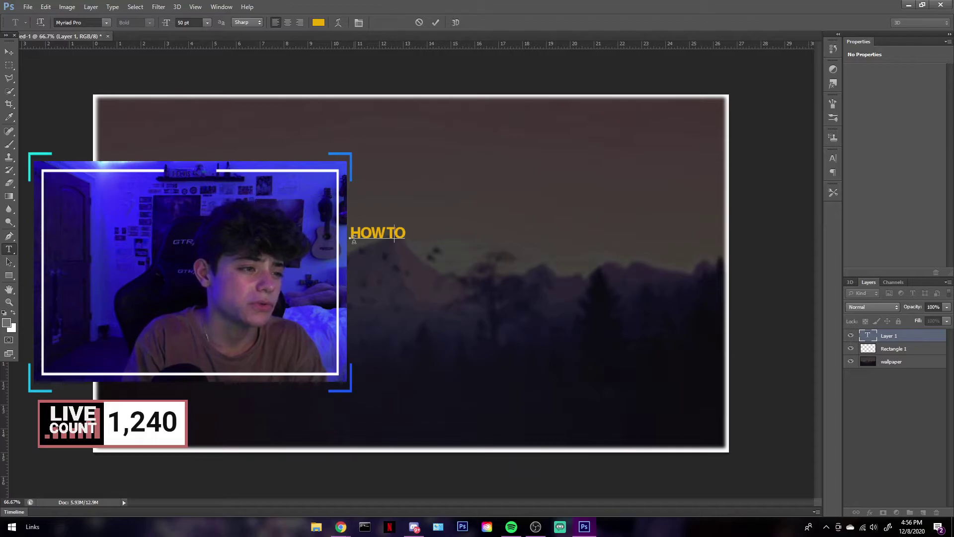
pyautogui.write('O MAKE')
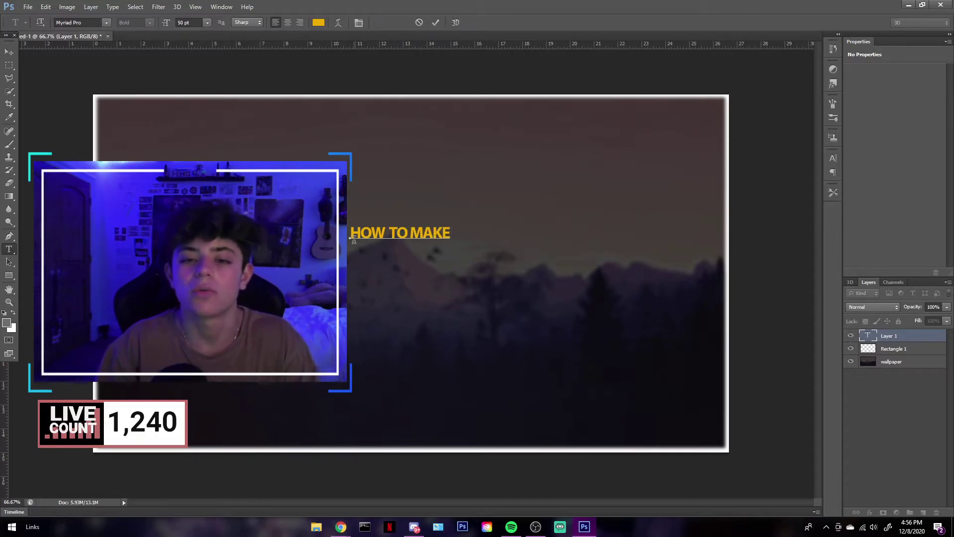
pyautogui.moveTo(452, 244); pyautogui.dragTo(710, 284)
pyautogui.moveTo(660, 261); pyautogui.dragTo(523, 195)
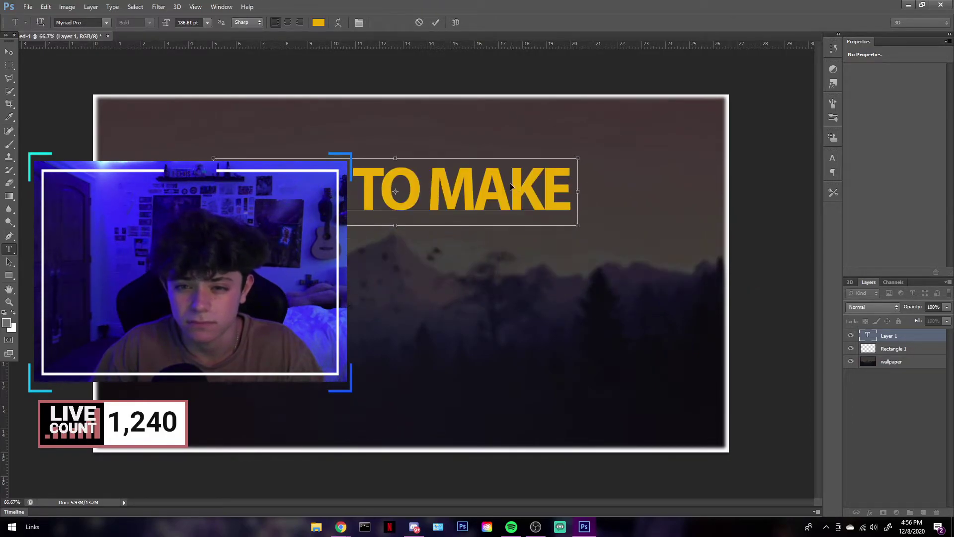
# - Make the title text white and nudge it right and down
pyautogui.hotkey('ctrl', 'a')
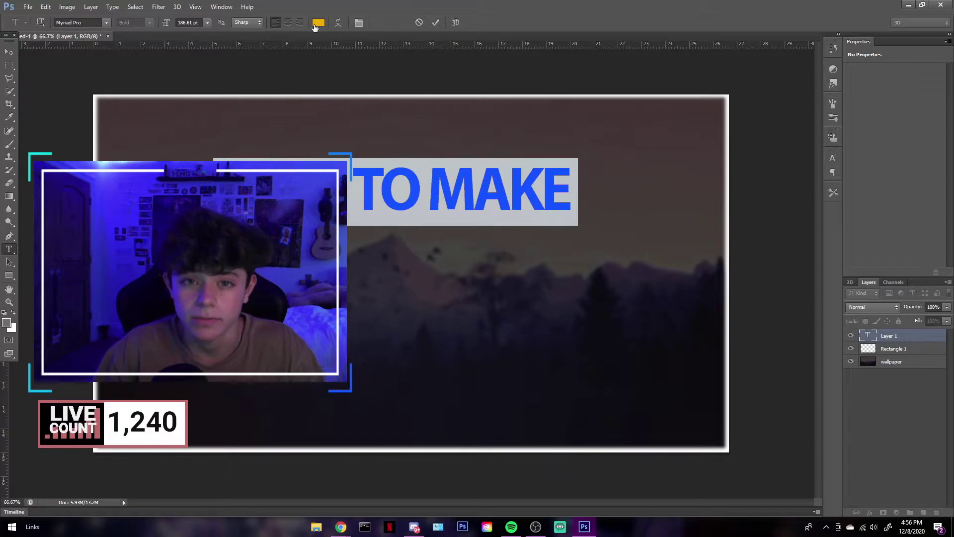
pyautogui.click(318, 22)
pyautogui.moveTo(646, 154); pyautogui.dragTo(697, 88)
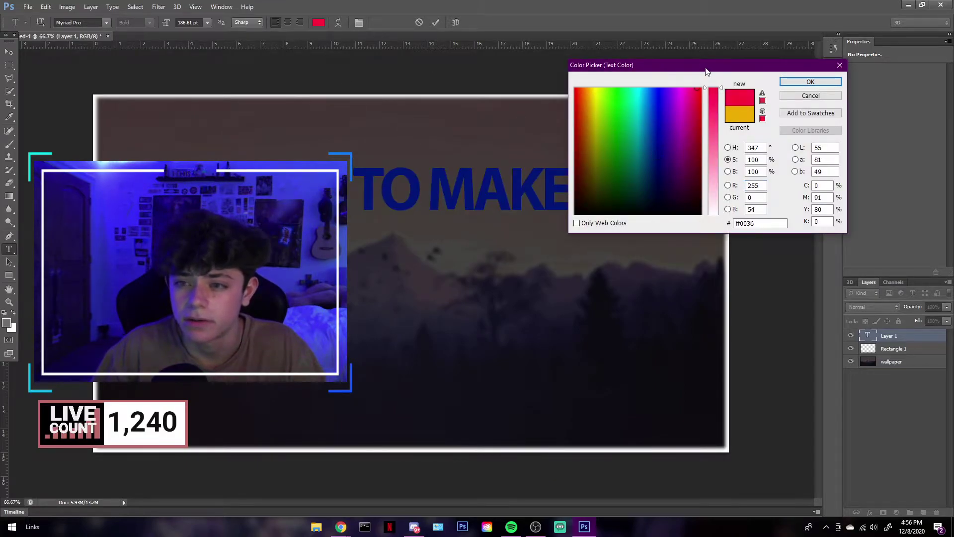
pyautogui.moveTo(712, 130); pyautogui.dragTo(713, 215)
pyautogui.click(809, 83)
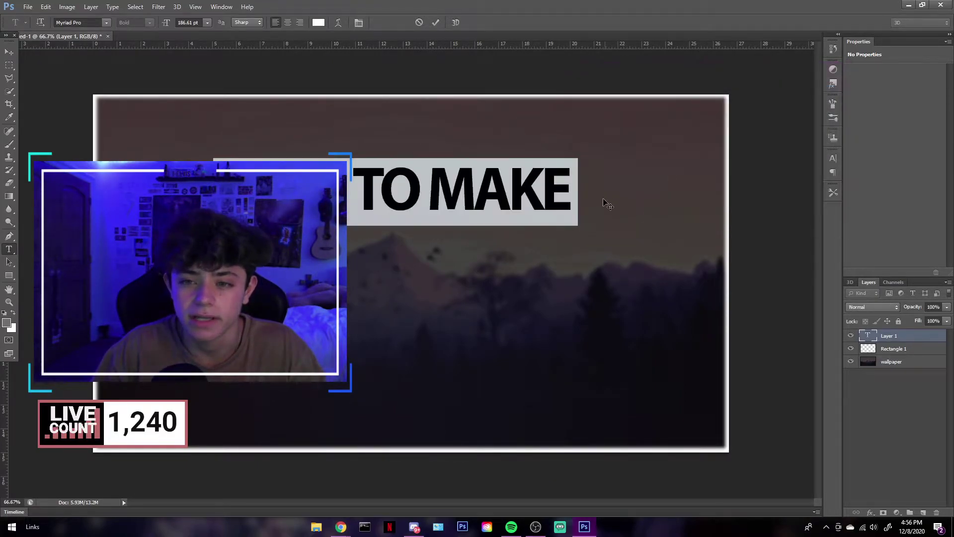
pyautogui.moveTo(526, 183); pyautogui.dragTo(550, 191)
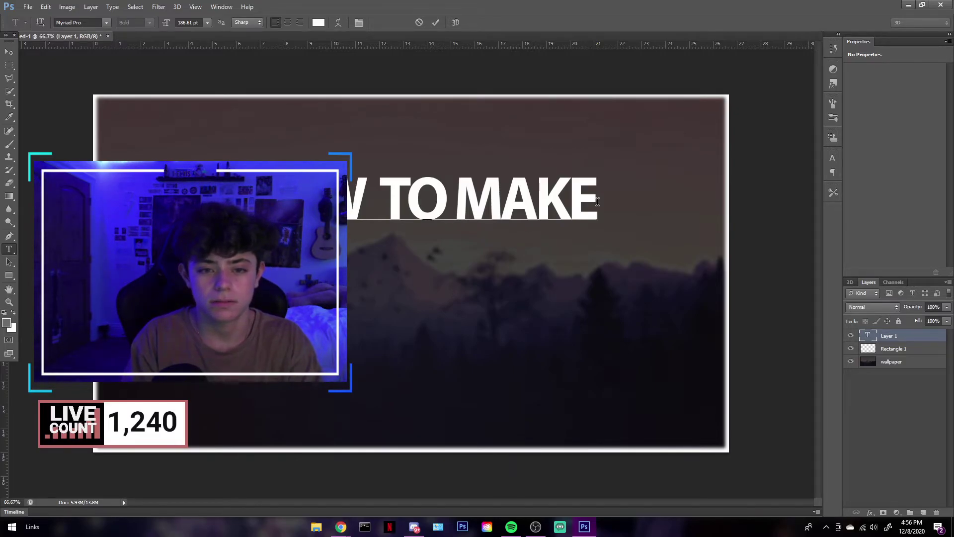
# - Start a second 'ROBLOX THU…' line under the title, then commit the text
pyautogui.press('Return')
pyautogui.write('ROBB')
pyautogui.press('BackSpace')
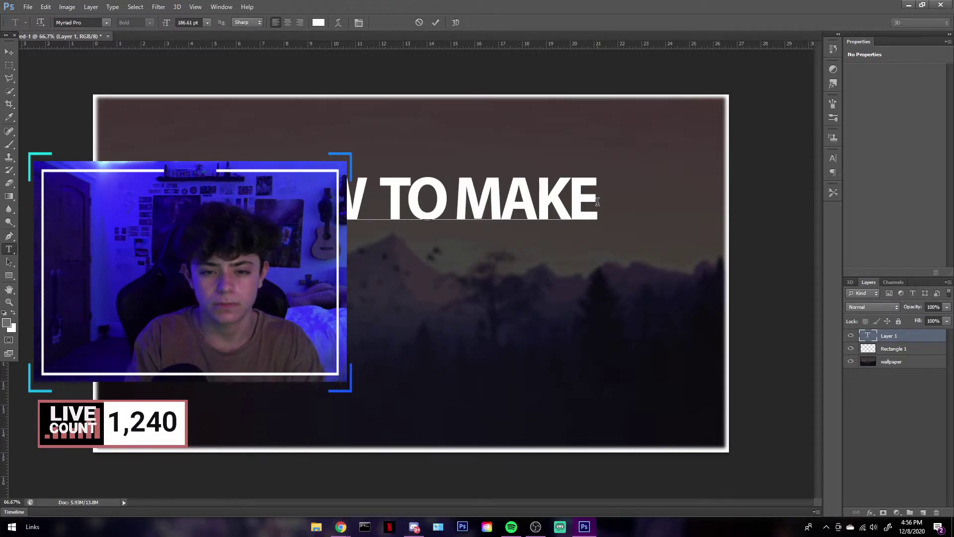
pyautogui.write('LOX THU')
pyautogui.press('BackSpace')
pyautogui.press('BackSpace')
pyautogui.press('BackSpace')
pyautogui.press('BackSpace')
pyautogui.press('BackSpace')
pyautogui.press('BackSpace')
pyautogui.press('BackSpace')
pyautogui.press('BackSpace')
pyautogui.press('BackSpace')
pyautogui.press('BackSpace')
pyautogui.press('BackSpace')
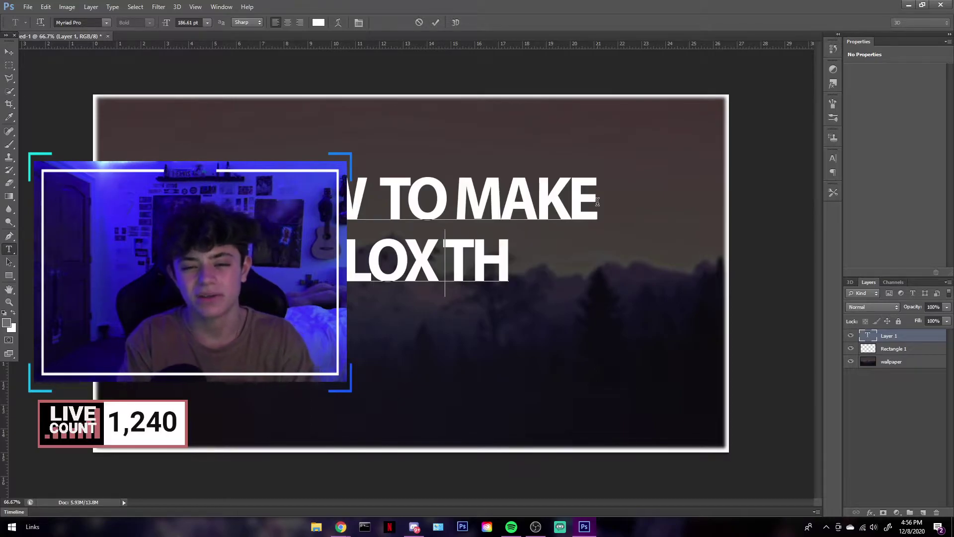
pyautogui.click(436, 22)
# - Add the subtitle 'ROBLOX THUMBNAILS AND ICONS IN 2020', enlarged and placed under the title
pyautogui.click(149, 319)
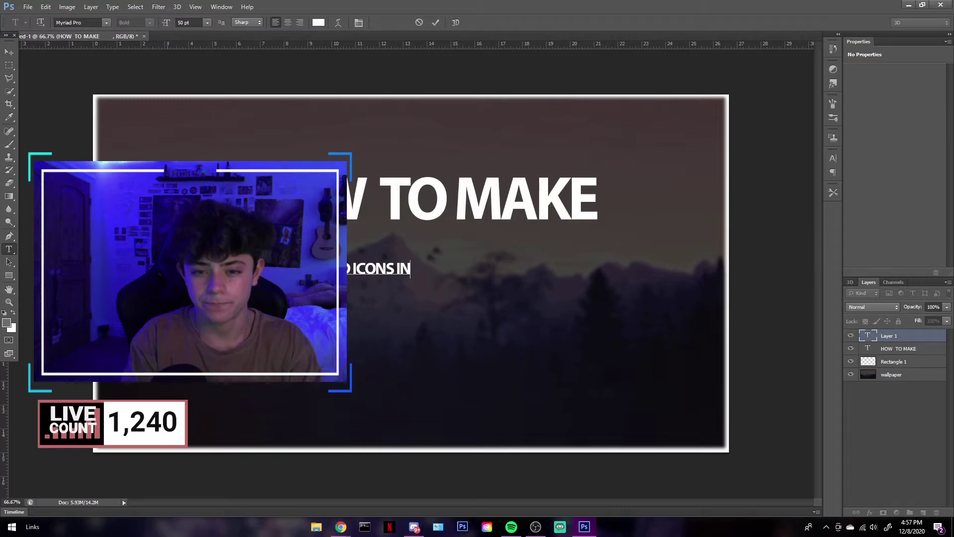
pyautogui.write('2020')
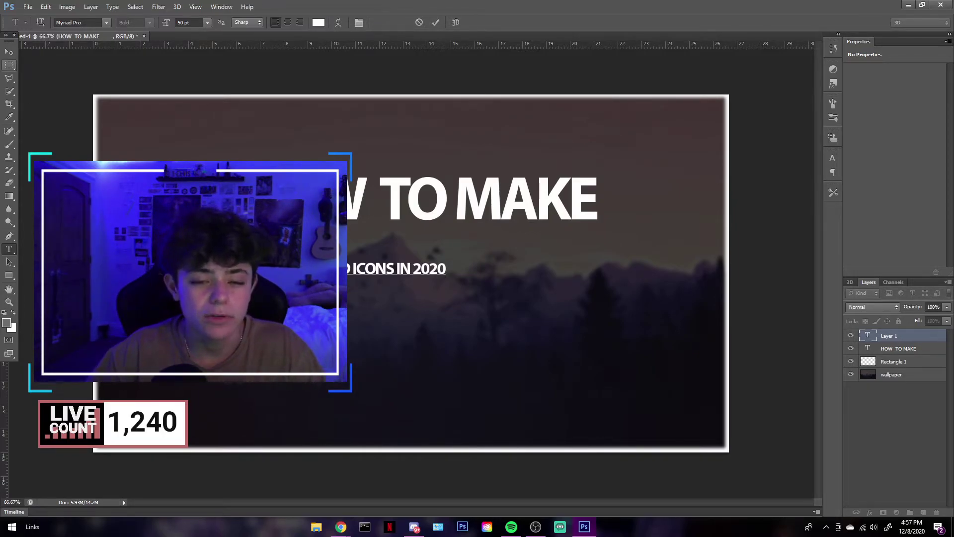
pyautogui.press('ctrl')
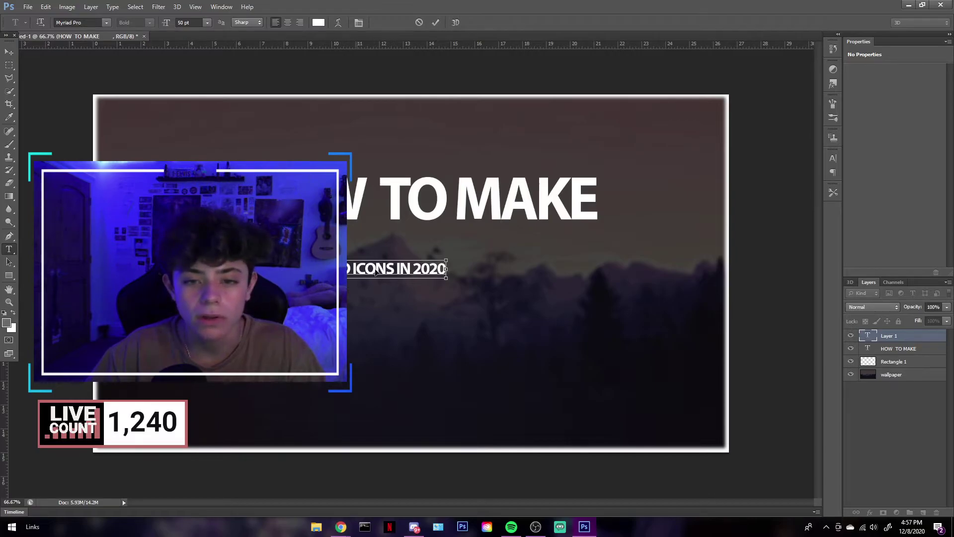
pyautogui.moveTo(376, 271); pyautogui.dragTo(485, 259)
pyautogui.moveTo(554, 265); pyautogui.dragTo(541, 297)
pyautogui.click(436, 22)
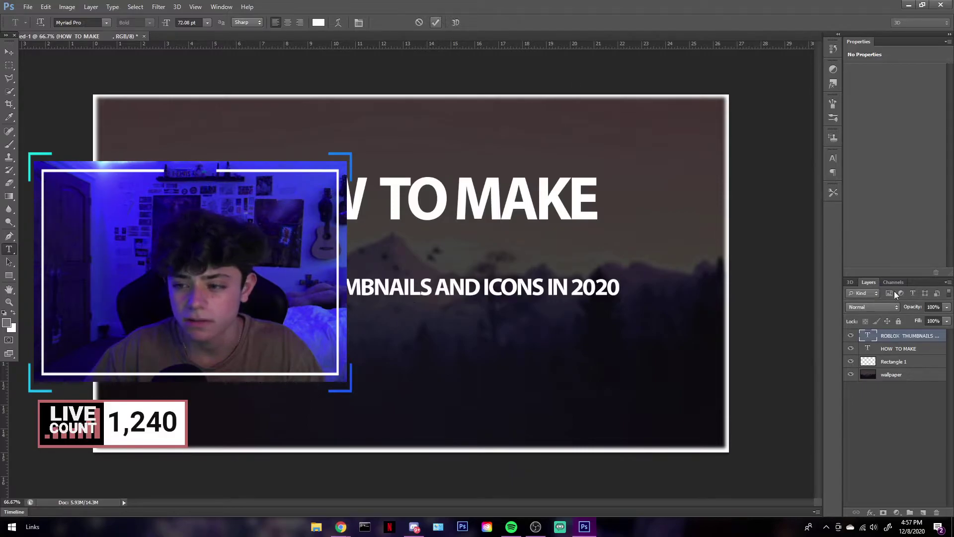
# - Move the HOW TO MAKE title down about 105 px, just above the subtitle
pyautogui.click(899, 348)
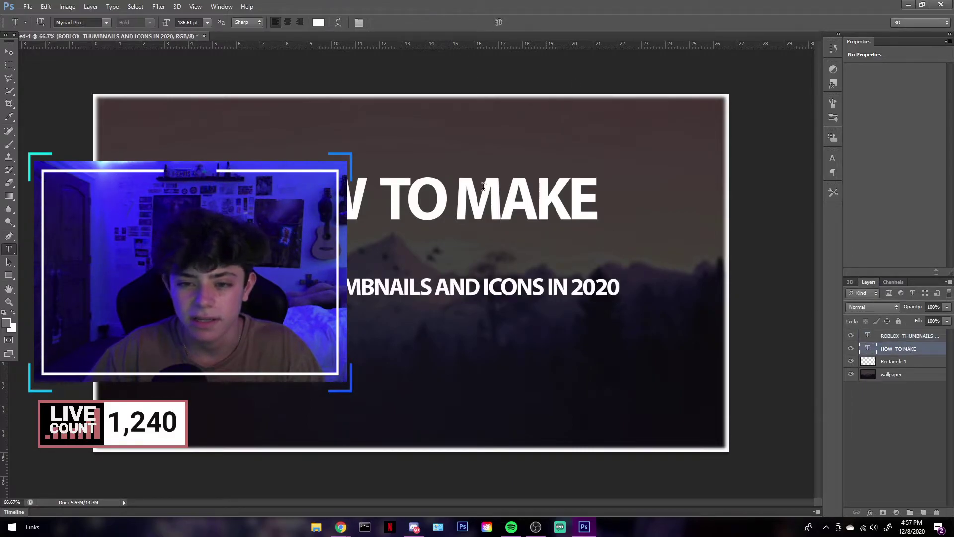
pyautogui.click(9, 52)
pyautogui.moveTo(531, 202); pyautogui.dragTo(522, 254)
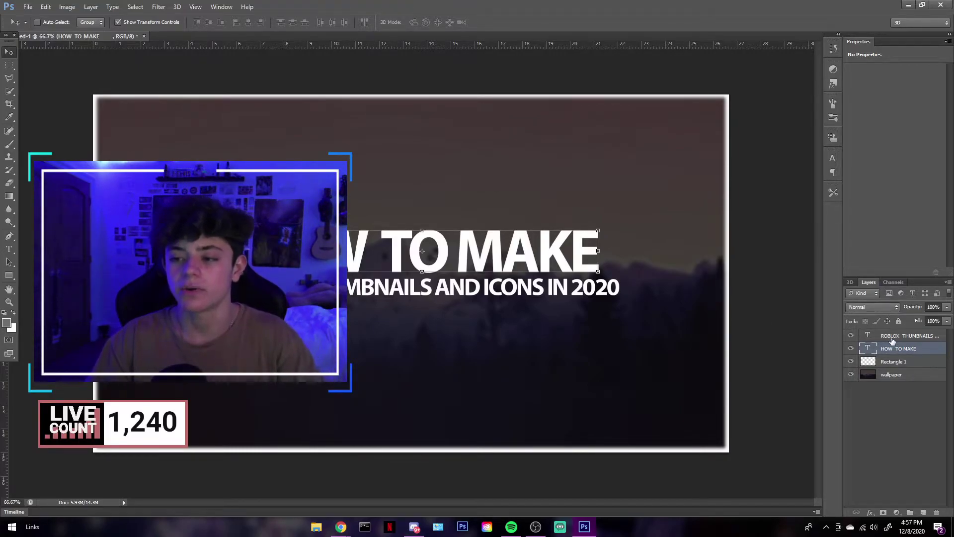
# - Add a drop shadow, an outline stroke and an inner shadow to the title
pyautogui.click(870, 513)
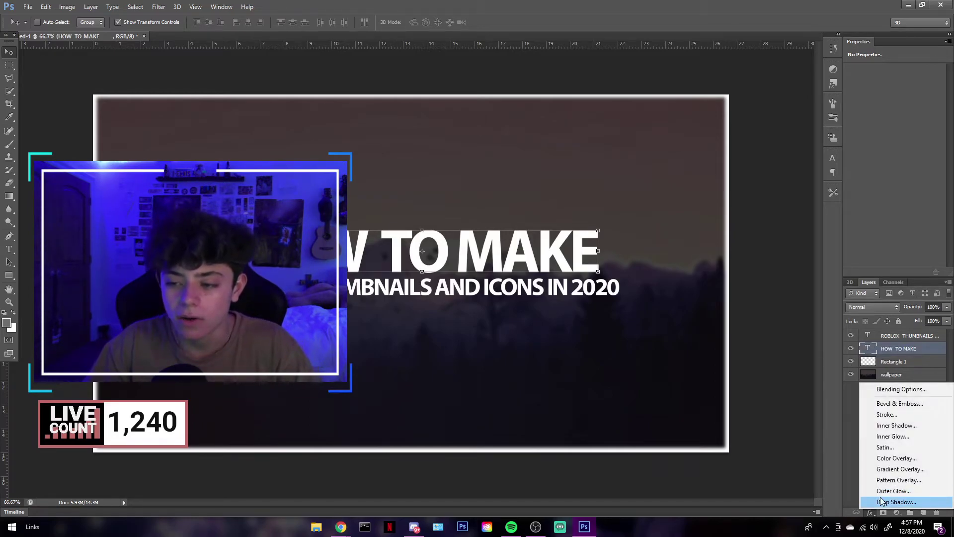
pyautogui.click(881, 500)
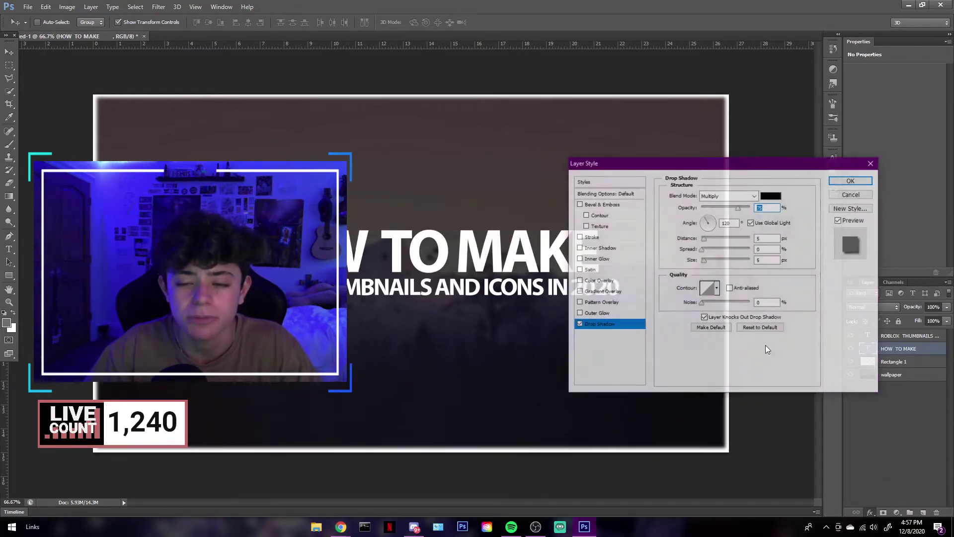
pyautogui.moveTo(632, 161); pyautogui.dragTo(682, 147)
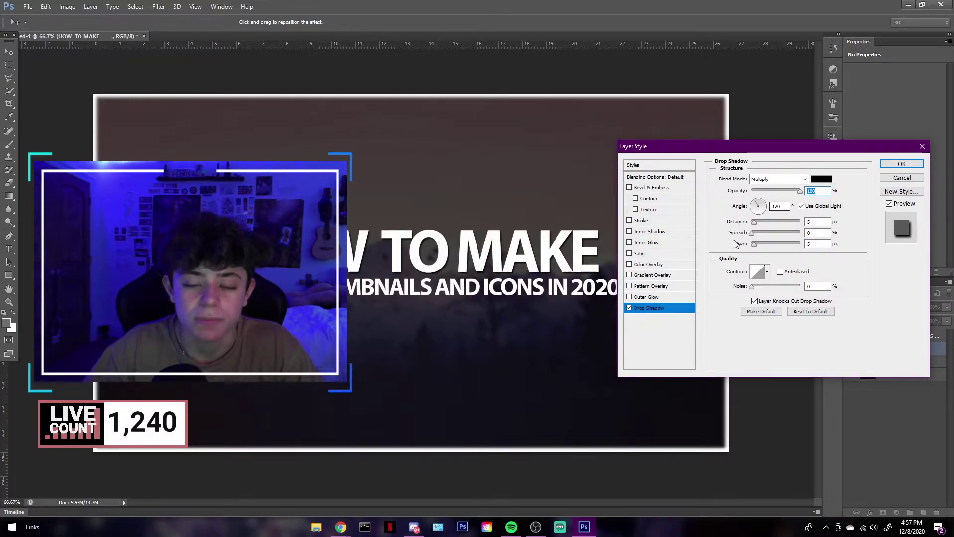
pyautogui.click(629, 188)
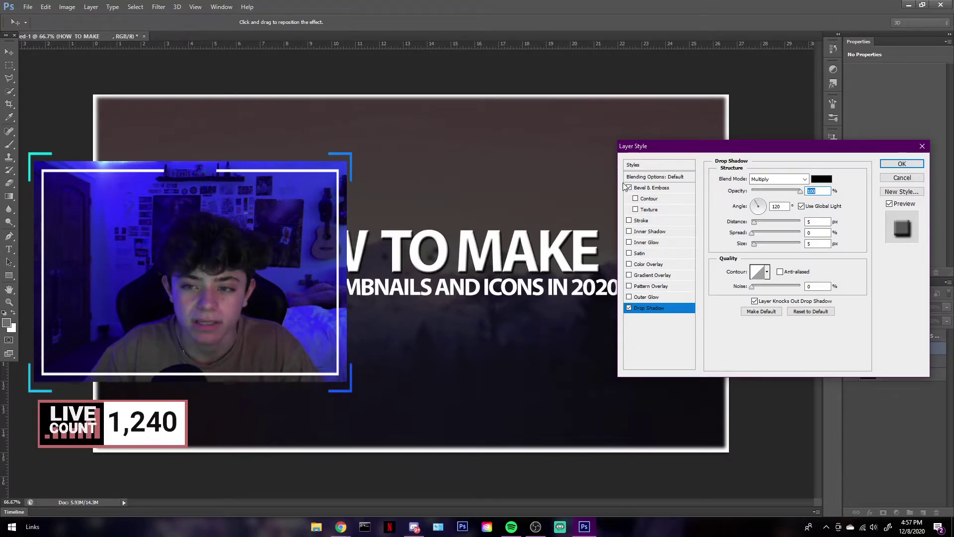
pyautogui.click(629, 187)
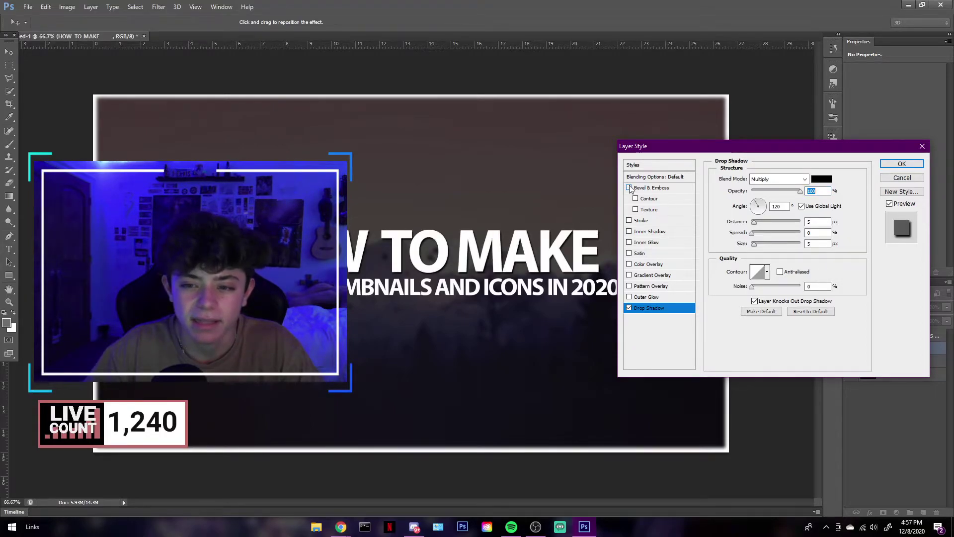
pyautogui.click(629, 220)
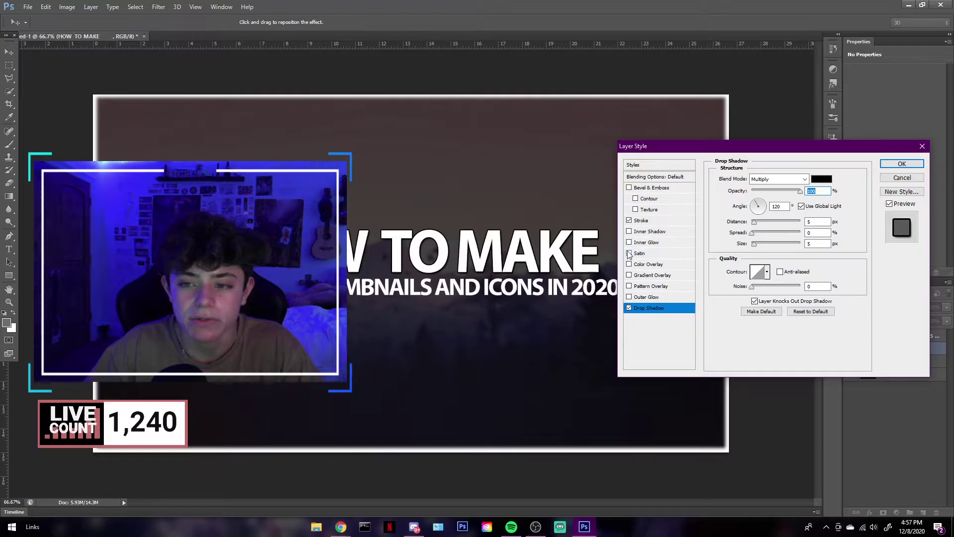
pyautogui.click(629, 231)
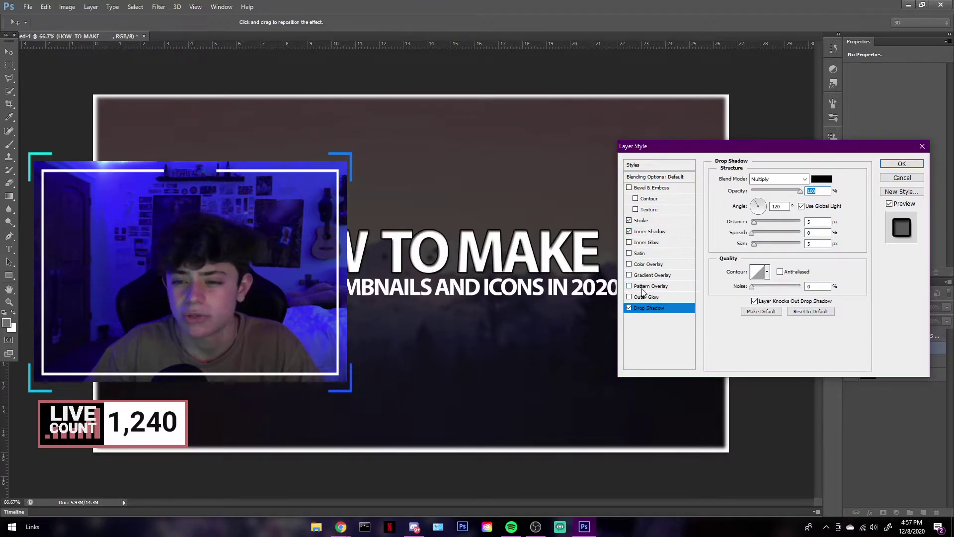
# - Test and remove gradient and pattern overlays, drop satin, and apply the title's effects
pyautogui.click(629, 275)
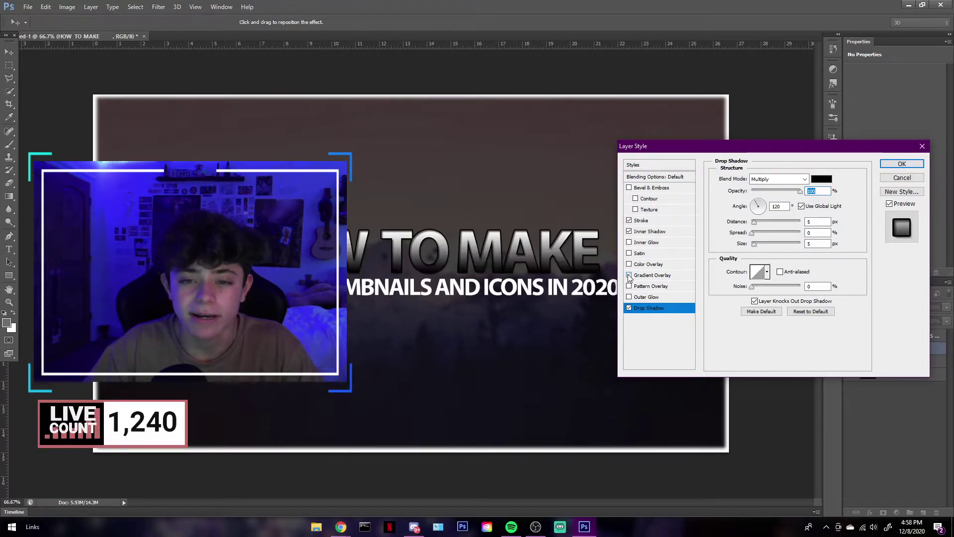
pyautogui.click(629, 276)
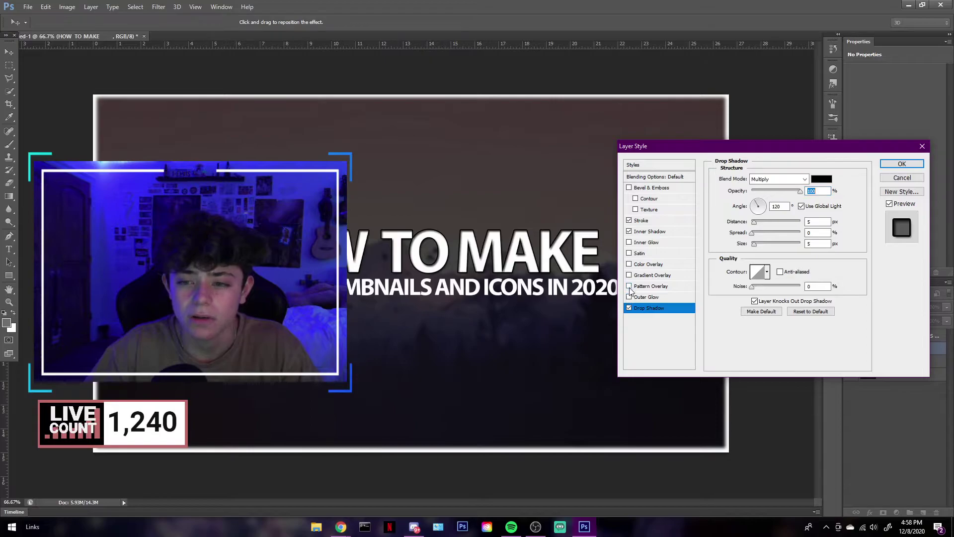
pyautogui.click(629, 287)
pyautogui.click(629, 286)
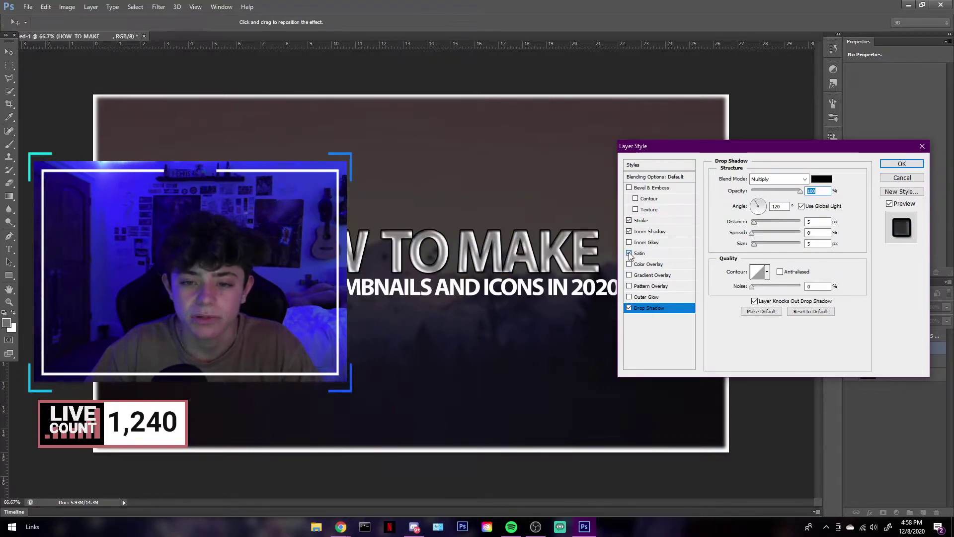
pyautogui.click(629, 254)
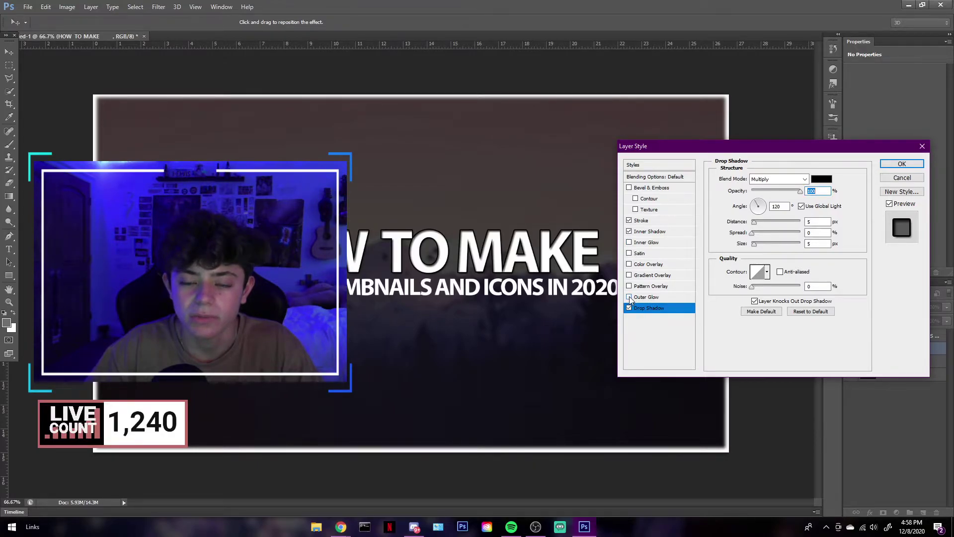
pyautogui.click(897, 164)
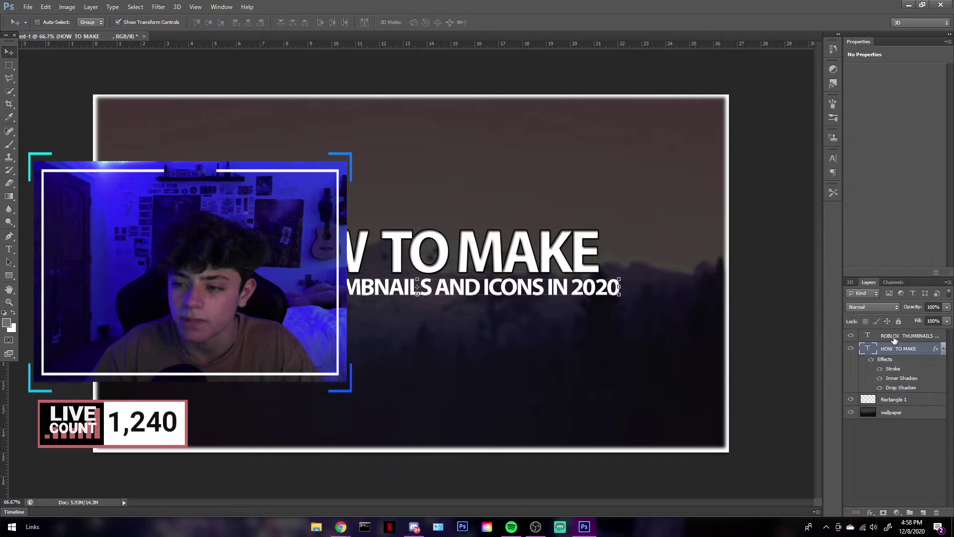
pyautogui.click(902, 335)
pyautogui.click(870, 513)
# - Apply Drop Shadow, Stroke and Bevel & Emboss to the ROBLOX THUMBNAILS subtitle
pyautogui.click(884, 502)
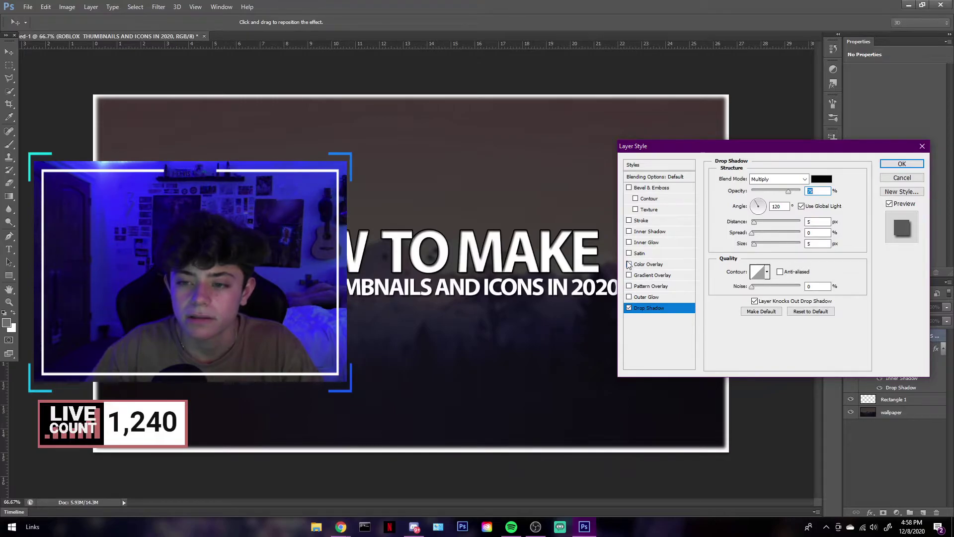
pyautogui.click(629, 220)
pyautogui.click(629, 187)
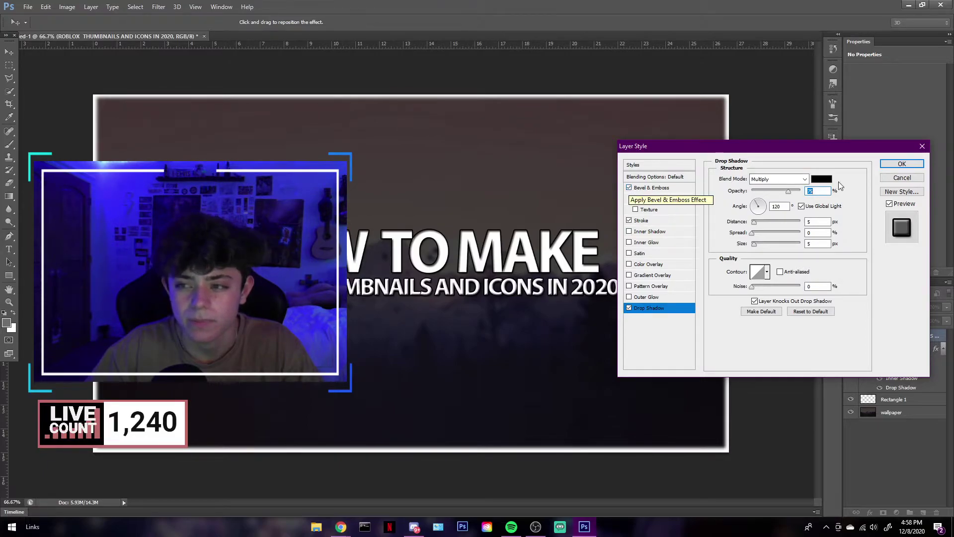
pyautogui.click(902, 164)
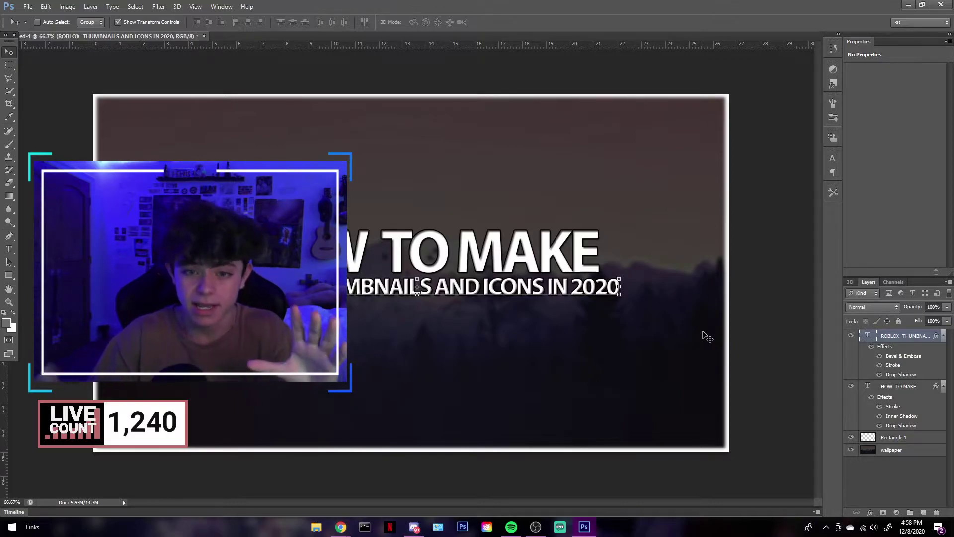
# - Add an empty layer, then open the Thumbnail Pack PSD with its layers kept
pyautogui.click(924, 512)
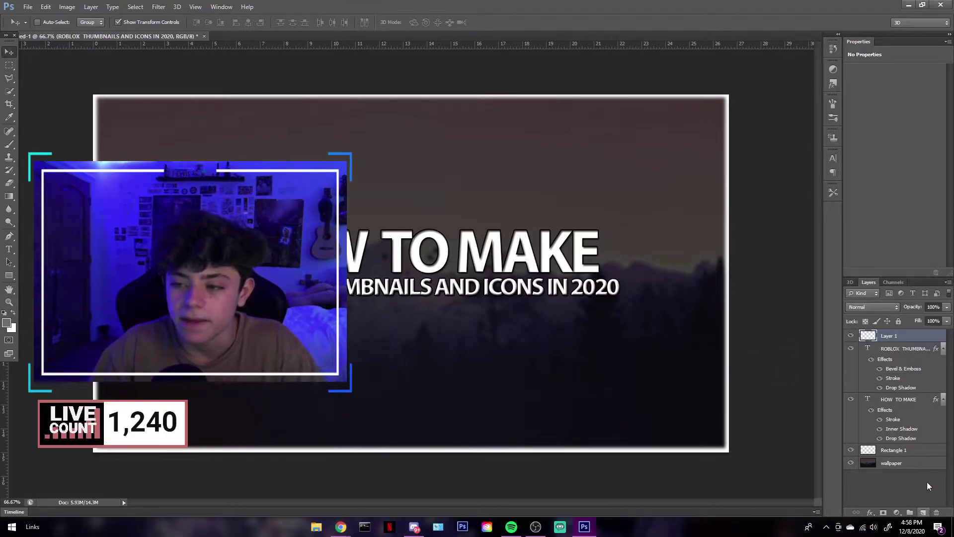
pyautogui.click(28, 7)
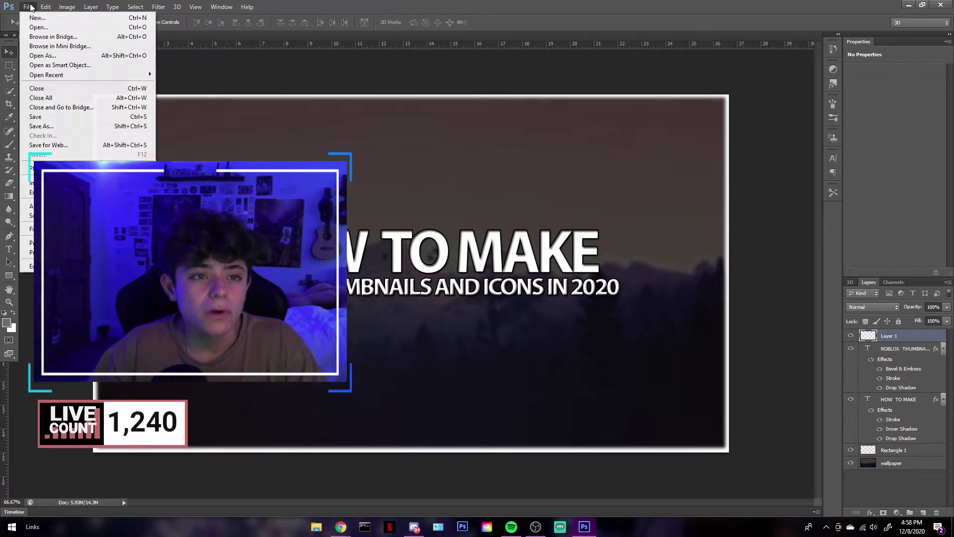
pyautogui.click(38, 26)
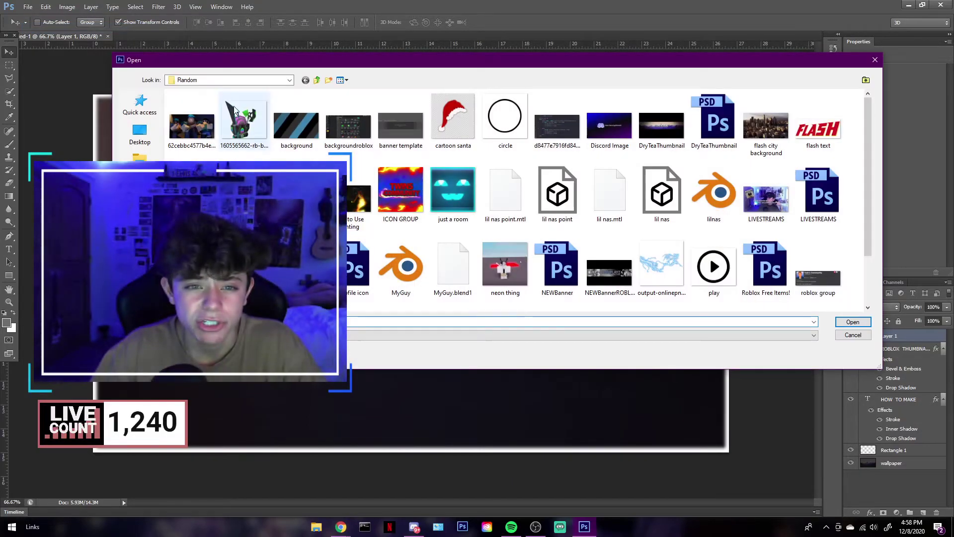
pyautogui.click(289, 80)
pyautogui.click(208, 169)
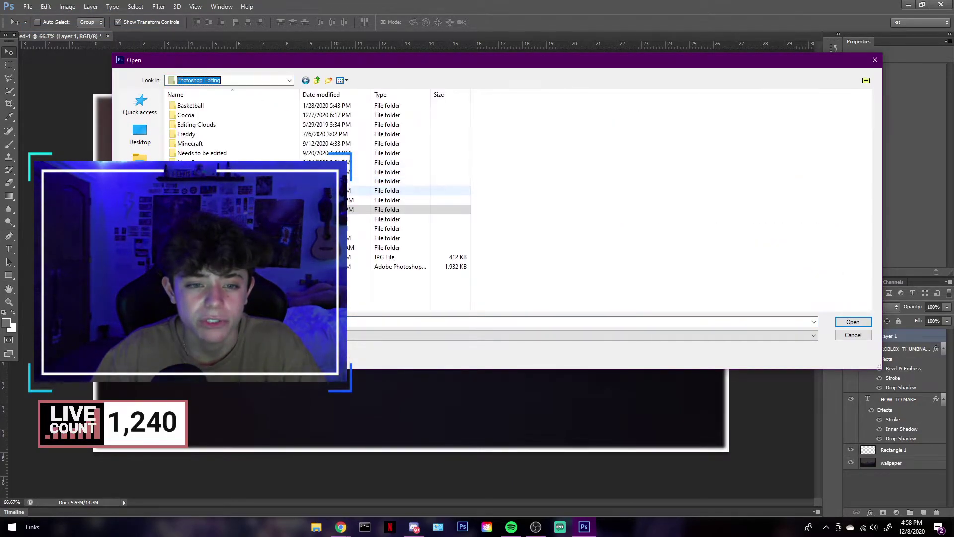
pyautogui.doubleClick(378, 228)
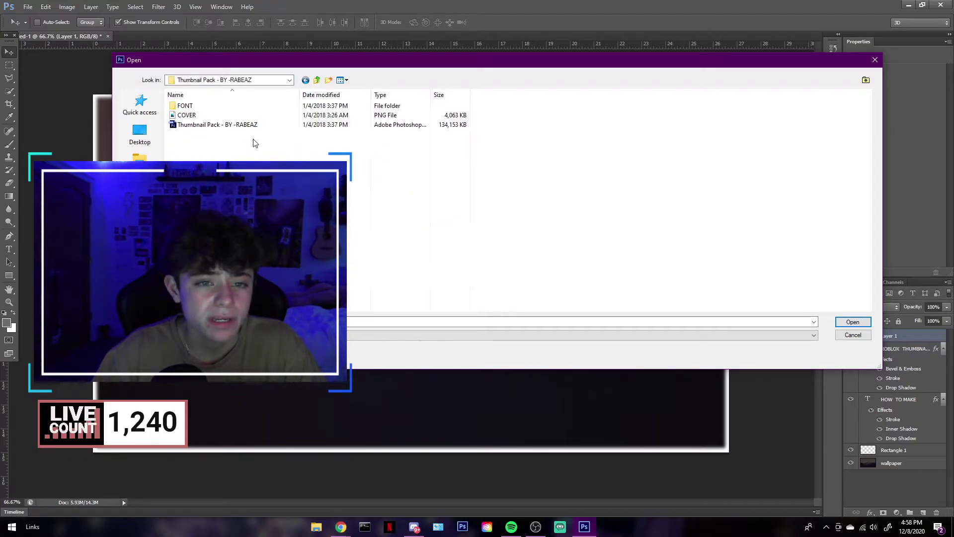
pyautogui.doubleClick(223, 125)
pyautogui.click(444, 206)
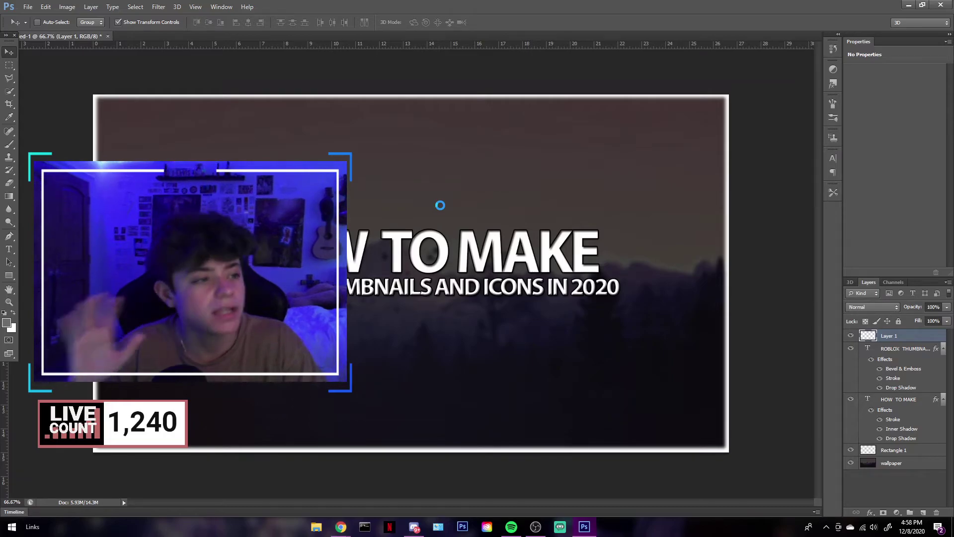
pyautogui.click(462, 201)
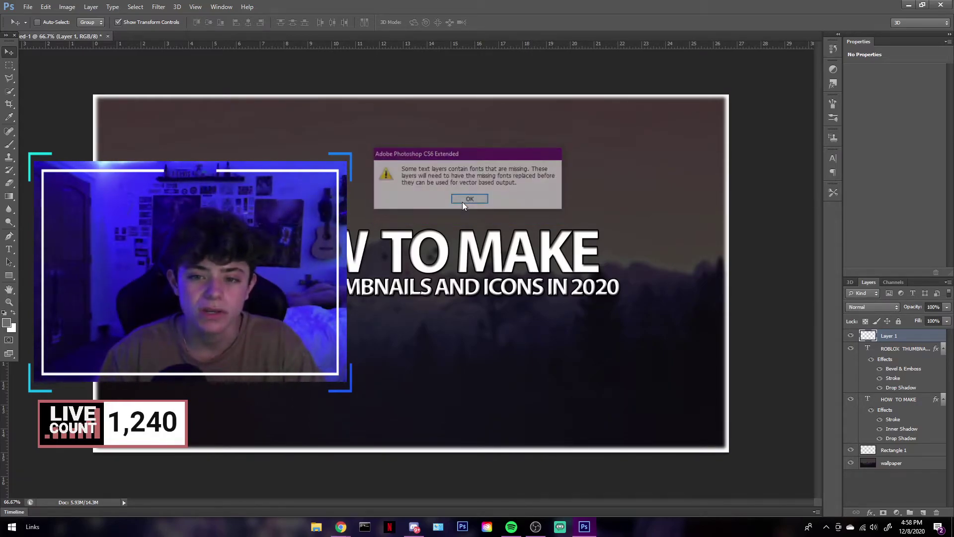
# - Look through the Emojis, Lights and Made by me groups of the Thumbnail Pack
pyautogui.click(462, 201)
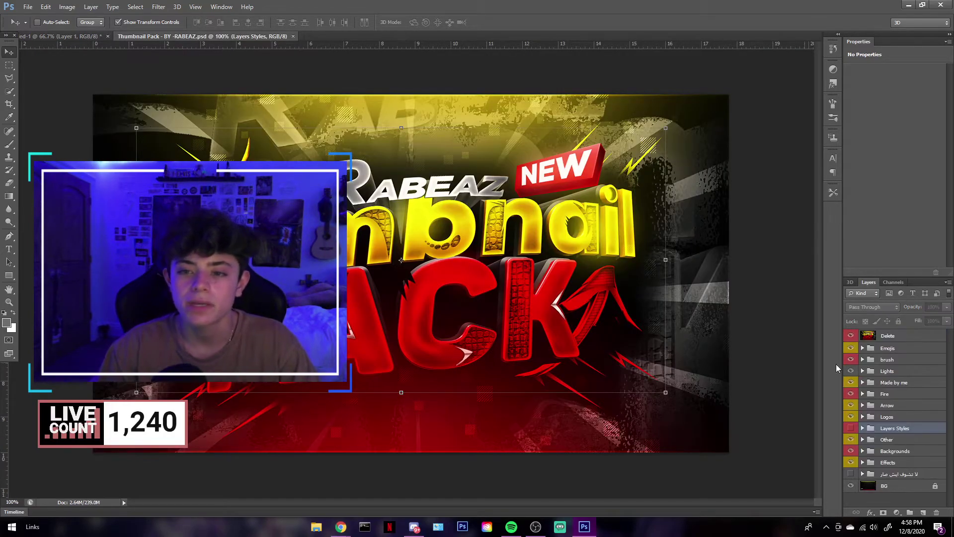
pyautogui.click(862, 348)
pyautogui.click(862, 348)
pyautogui.click(862, 370)
pyautogui.click(863, 371)
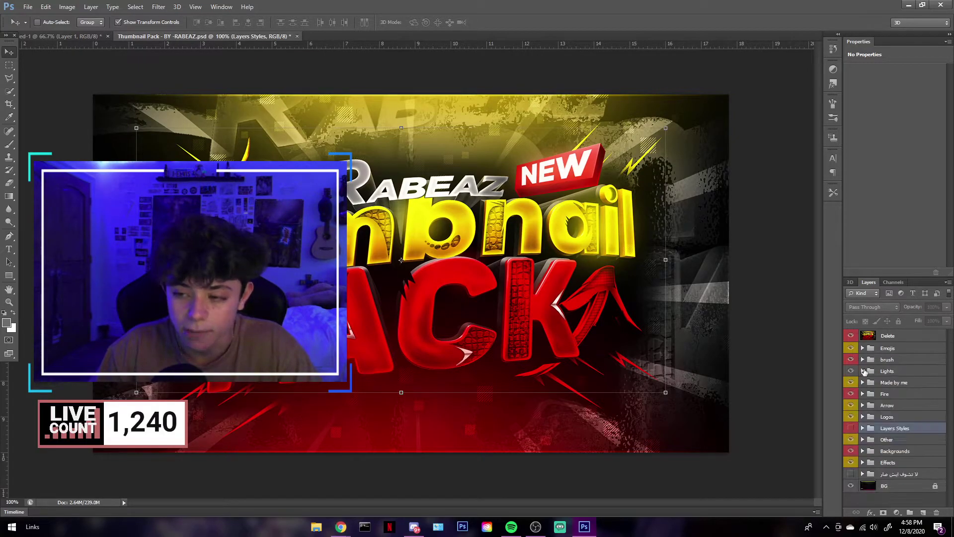
pyautogui.click(862, 371)
pyautogui.click(863, 371)
pyautogui.click(863, 383)
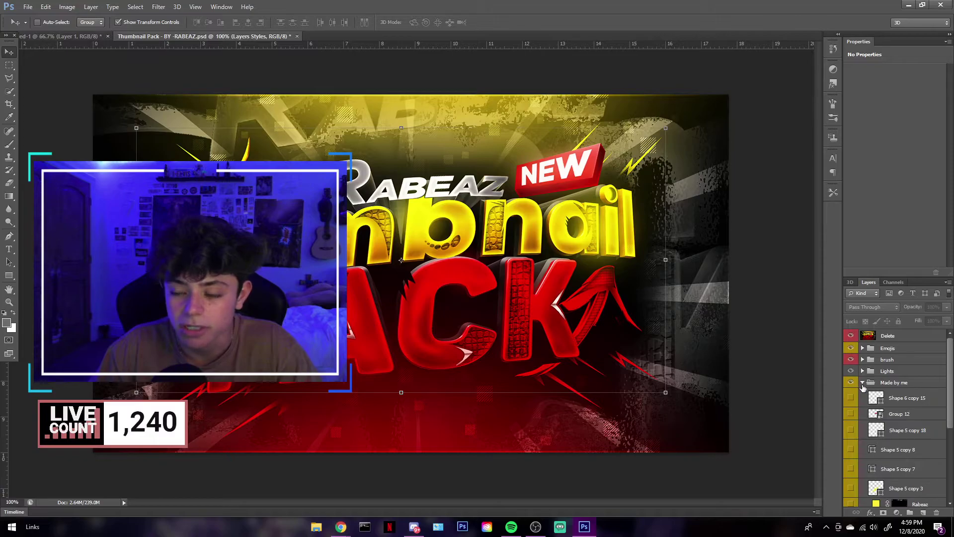
pyautogui.click(863, 382)
pyautogui.click(862, 382)
pyautogui.scroll(-1, 863, 405)
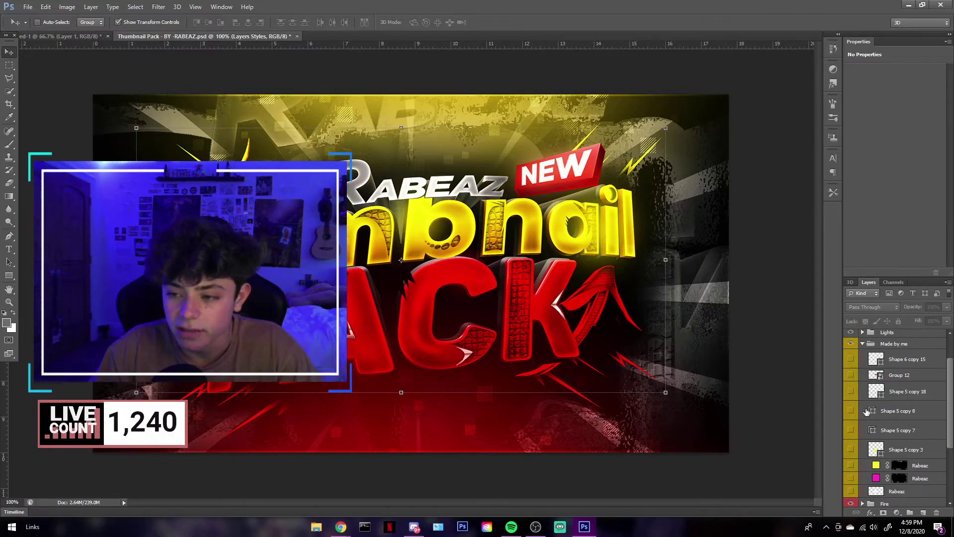
pyautogui.scroll(1, 855, 386)
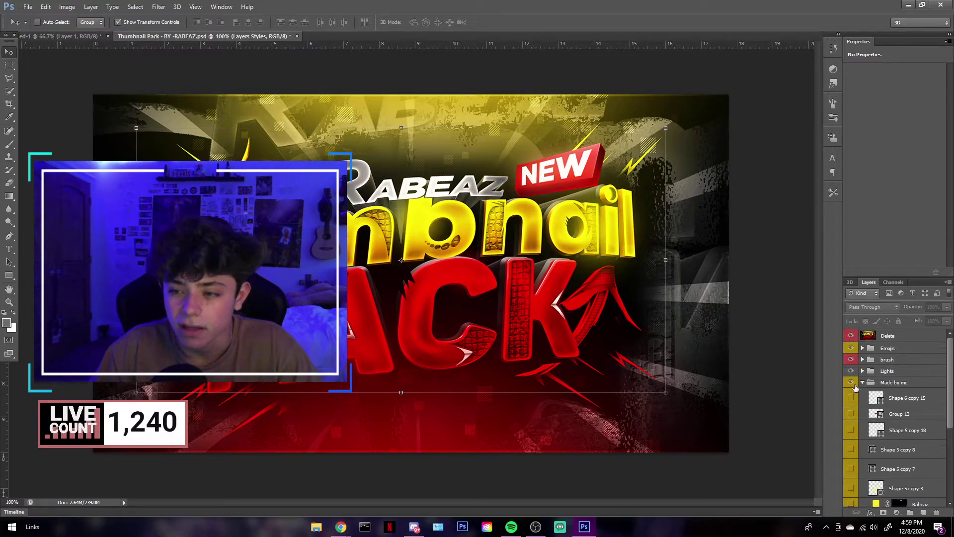
# - Preview the lightning bolts and halftone dots, then reveal the red NEW banner
pyautogui.click(851, 336)
pyautogui.scroll(-1, 853, 348)
pyautogui.click(851, 450)
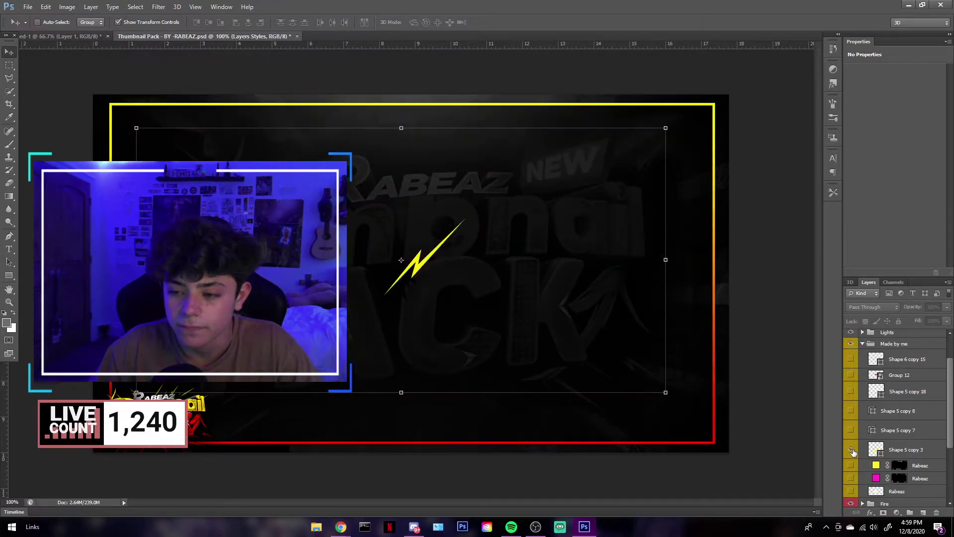
pyautogui.click(851, 450)
pyautogui.click(851, 465)
pyautogui.click(851, 467)
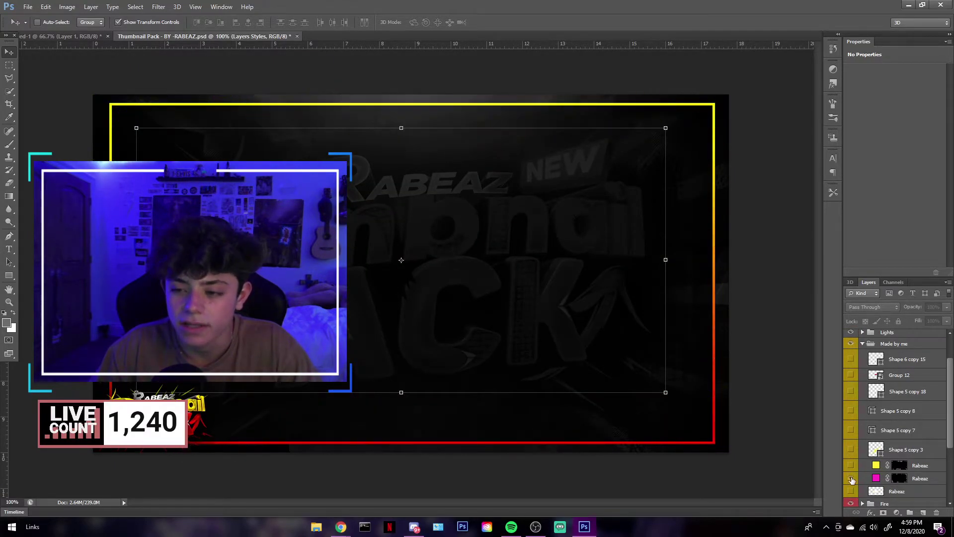
pyautogui.click(850, 478)
pyautogui.click(851, 478)
pyautogui.scroll(1, 850, 462)
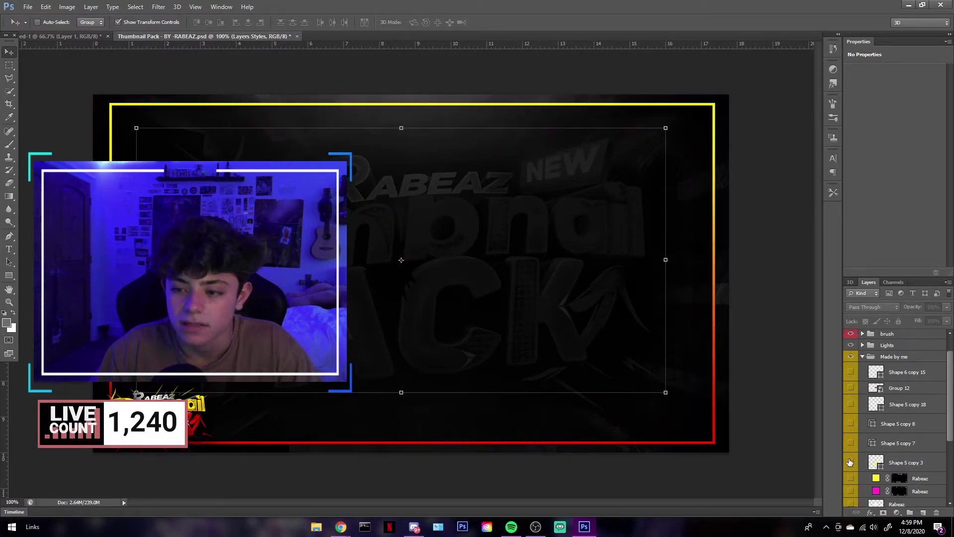
pyautogui.click(851, 424)
pyautogui.click(850, 404)
pyautogui.click(850, 404)
pyautogui.click(850, 388)
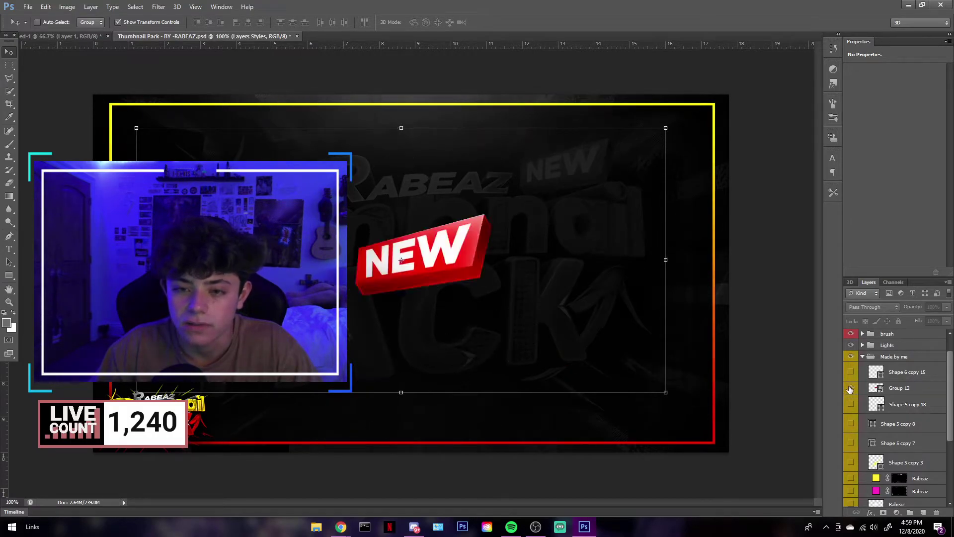
# - Duplicate the Group 12 NEW banner into the Untitled-1 document
pyautogui.click(874, 390)
pyautogui.rightClick(874, 390)
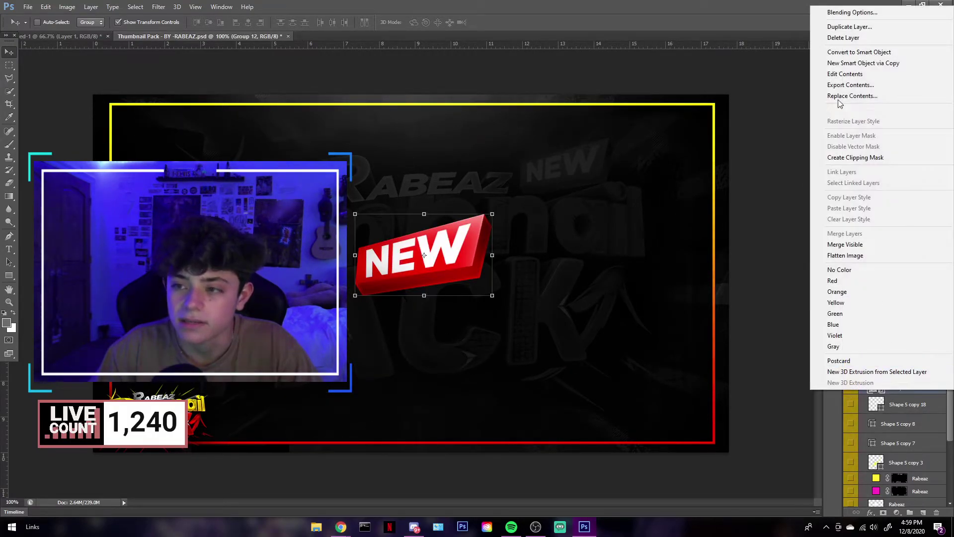
pyautogui.click(852, 24)
pyautogui.click(776, 195)
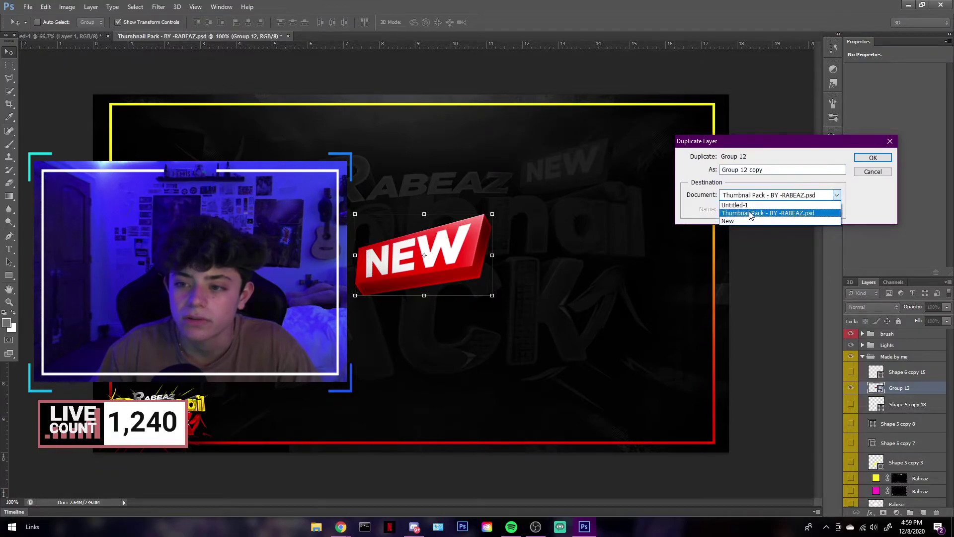
pyautogui.click(752, 214)
# - In Untitled-1, move the NEW badge right of HOW TO MAKE and rasterize it
pyautogui.press('Return')
pyautogui.click(60, 35)
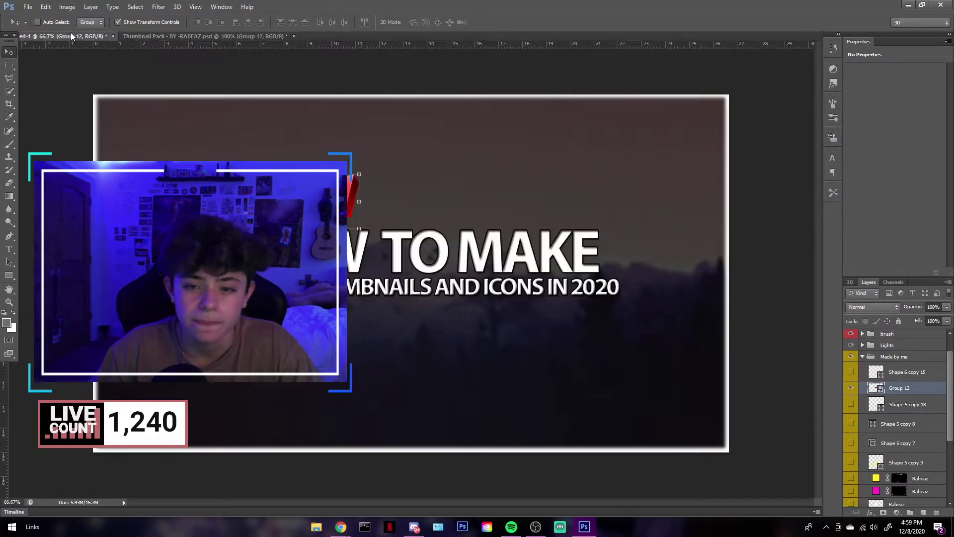
pyautogui.moveTo(323, 187); pyautogui.dragTo(658, 228)
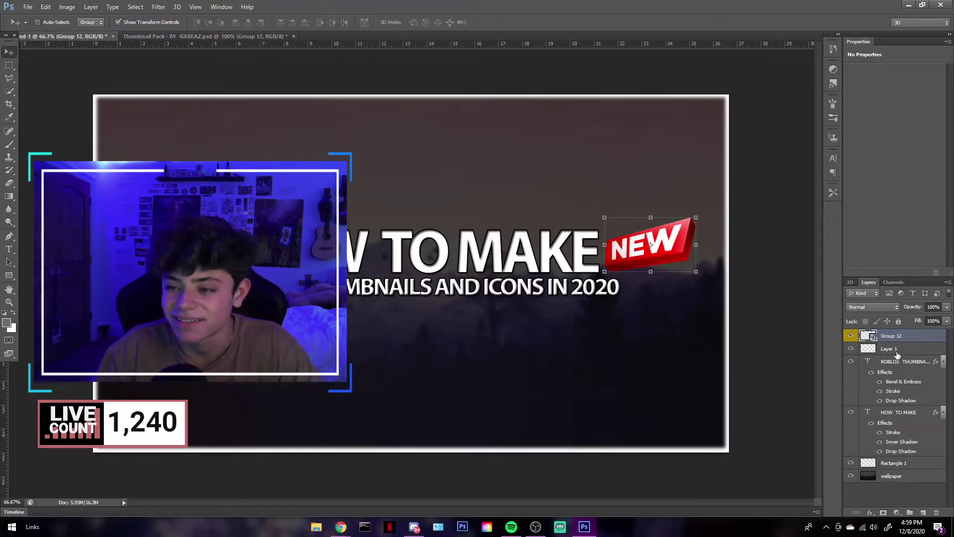
pyautogui.click(68, 7)
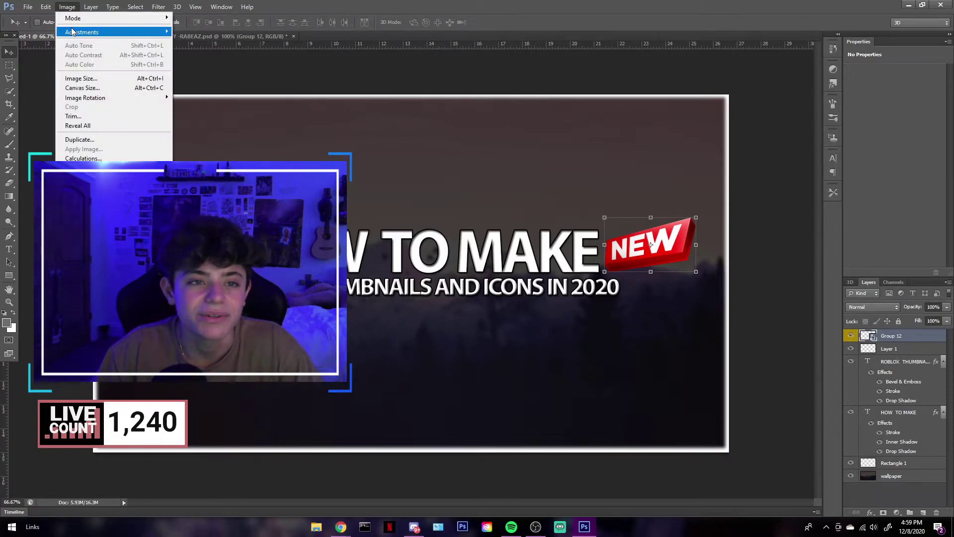
pyautogui.click(902, 344)
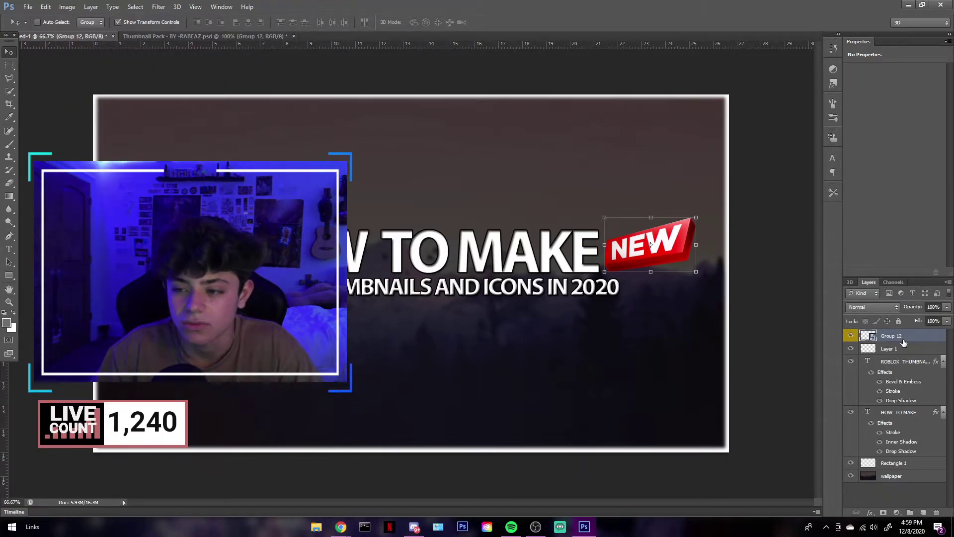
pyautogui.rightClick(902, 340)
pyautogui.click(790, 238)
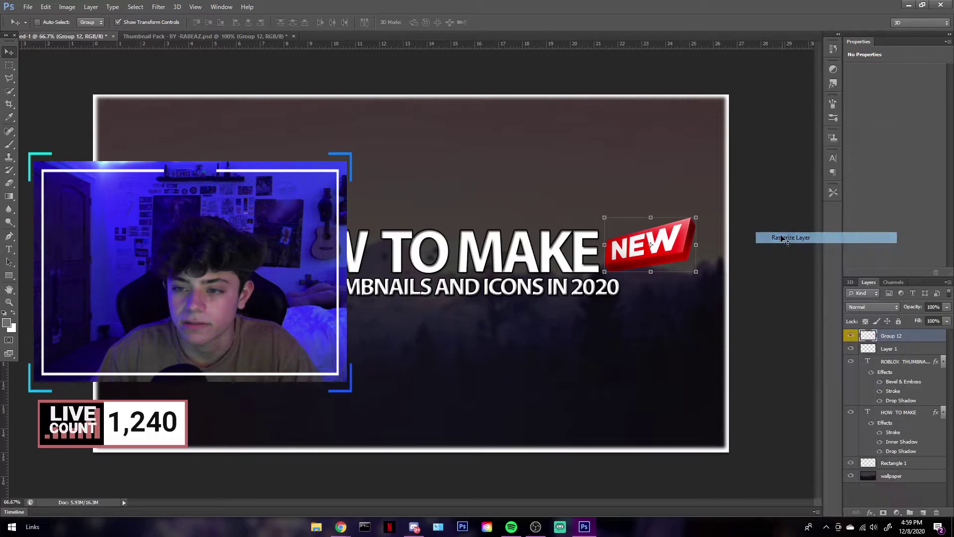
# - Lower the badge's lightness to -23 with Hue/Saturation
pyautogui.click(60, 7)
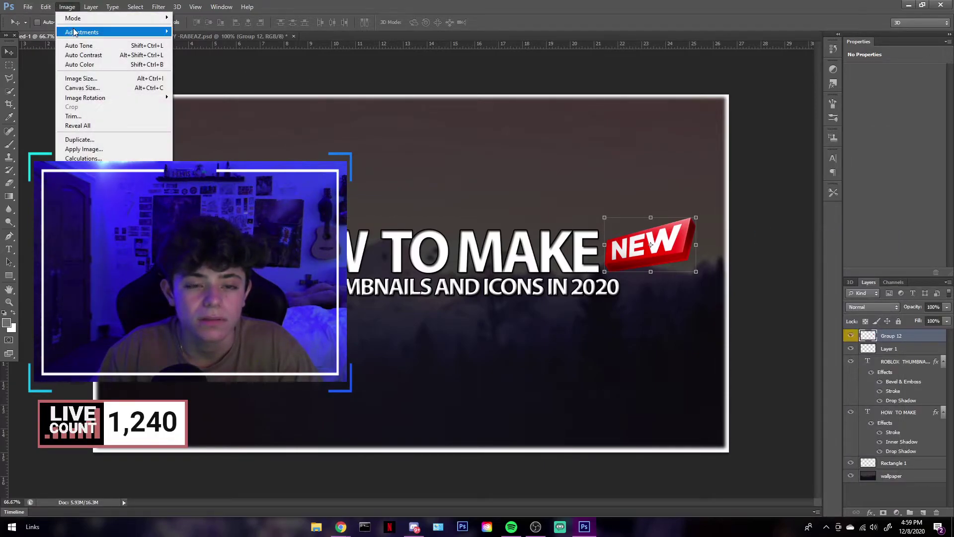
pyautogui.moveTo(73, 31)
pyautogui.click(199, 82)
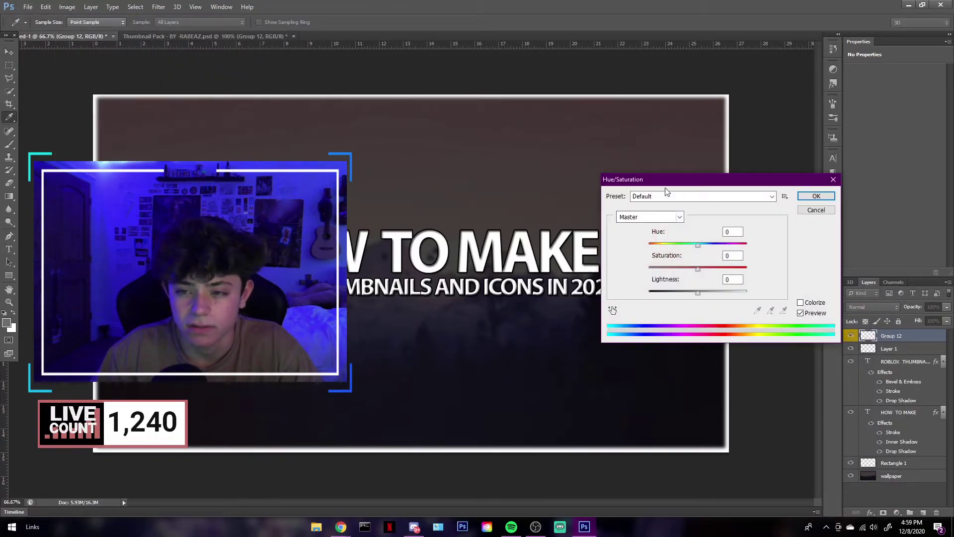
pyautogui.moveTo(666, 191); pyautogui.dragTo(785, 198)
pyautogui.moveTo(815, 295)
pyautogui.mouseDown()
pyautogui.moveTo(780, 295)
pyautogui.moveTo(806, 291)
pyautogui.mouseUp()
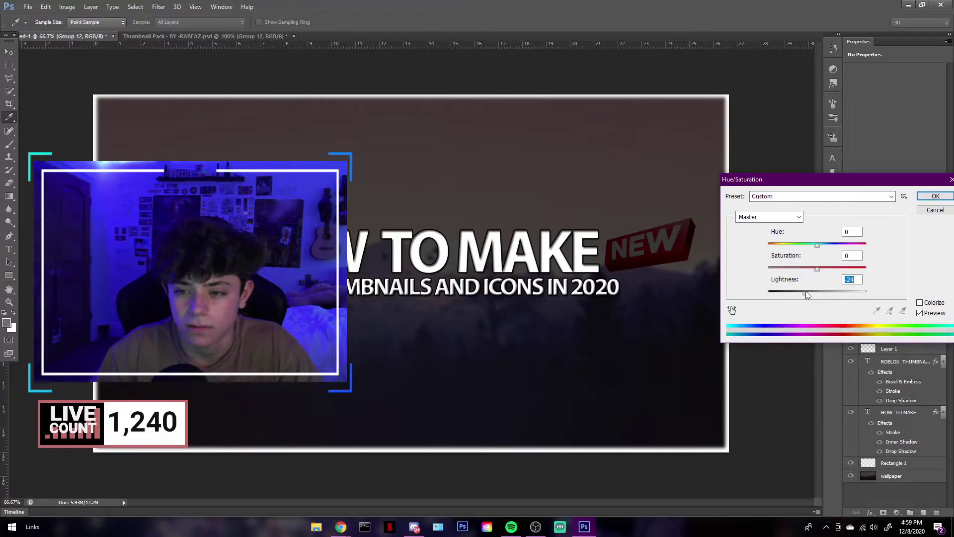
pyautogui.moveTo(908, 184); pyautogui.dragTo(877, 184)
pyautogui.click(908, 197)
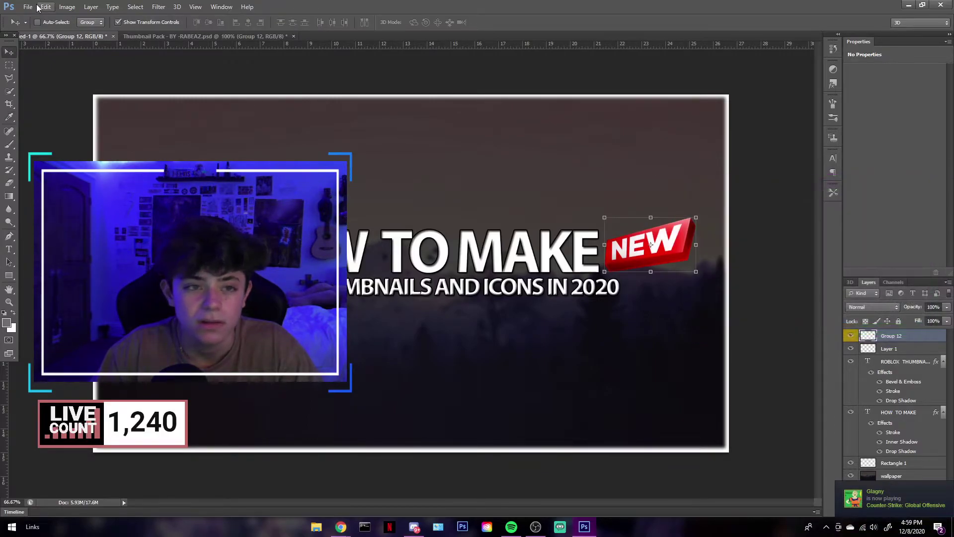
# - Try a Black & White conversion on the badge, then cancel it
pyautogui.click(68, 7)
pyautogui.moveTo(79, 34)
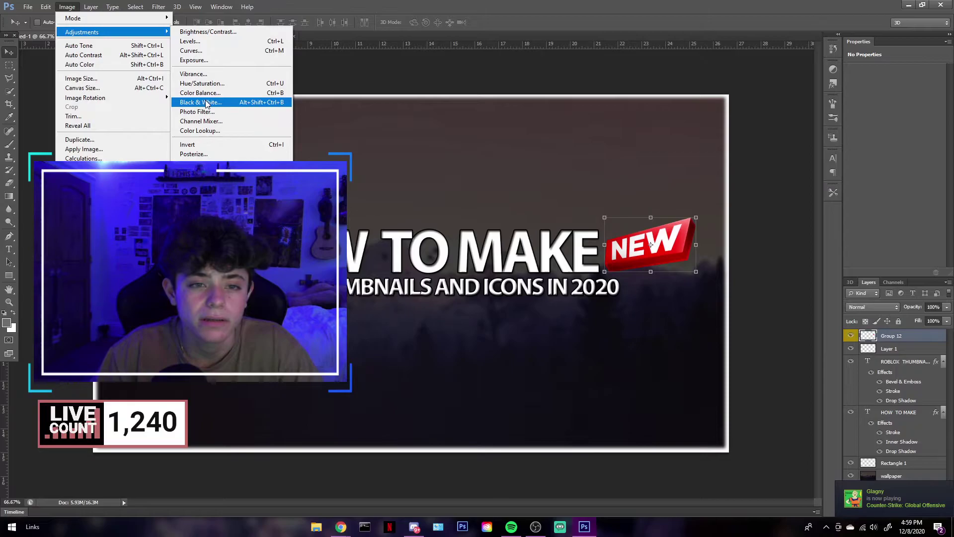
pyautogui.click(221, 102)
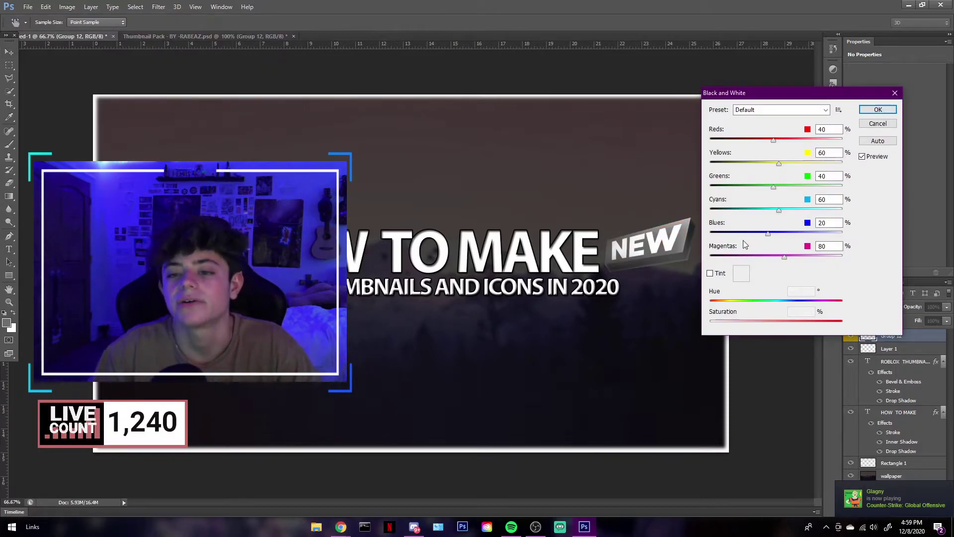
pyautogui.click(877, 123)
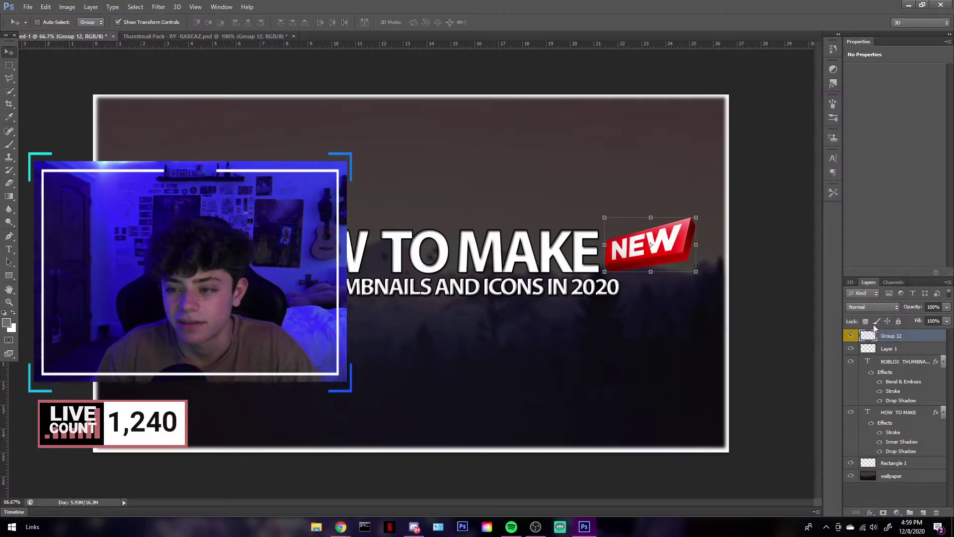
# - Drag the NEW badge to the top-right corner and slide HOW TO MAKE rightward
pyautogui.click(892, 363)
pyautogui.click(897, 412)
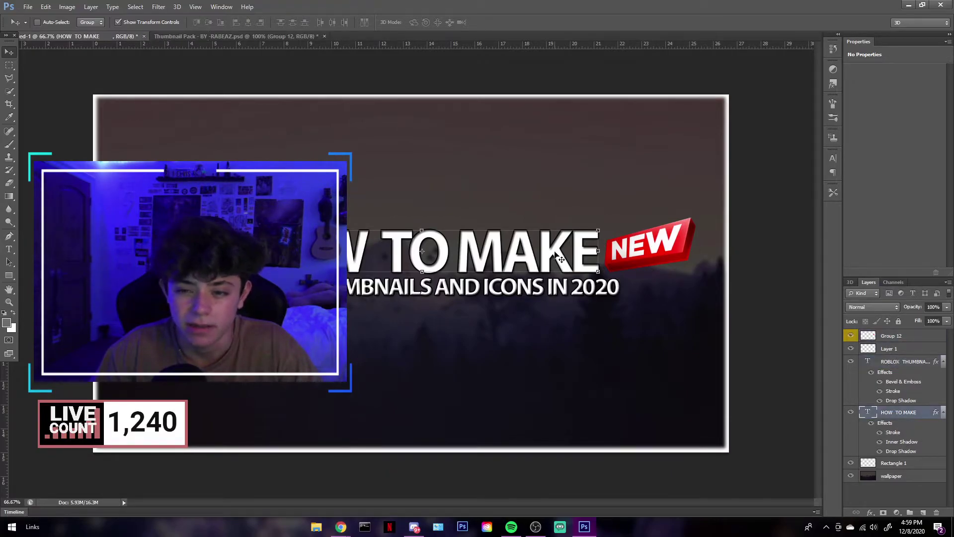
pyautogui.moveTo(560, 259); pyautogui.dragTo(458, 258)
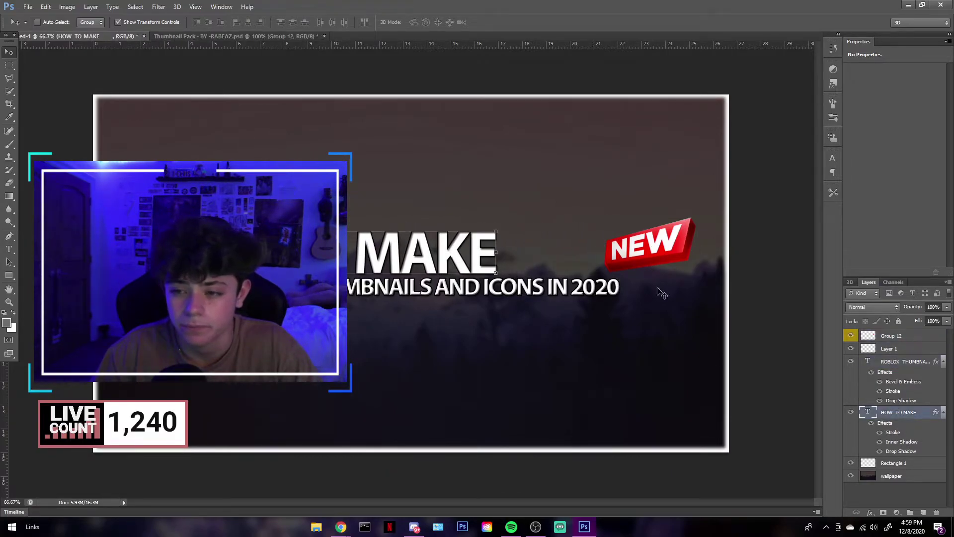
pyautogui.click(889, 338)
pyautogui.moveTo(676, 240); pyautogui.dragTo(690, 129)
pyautogui.click(892, 416)
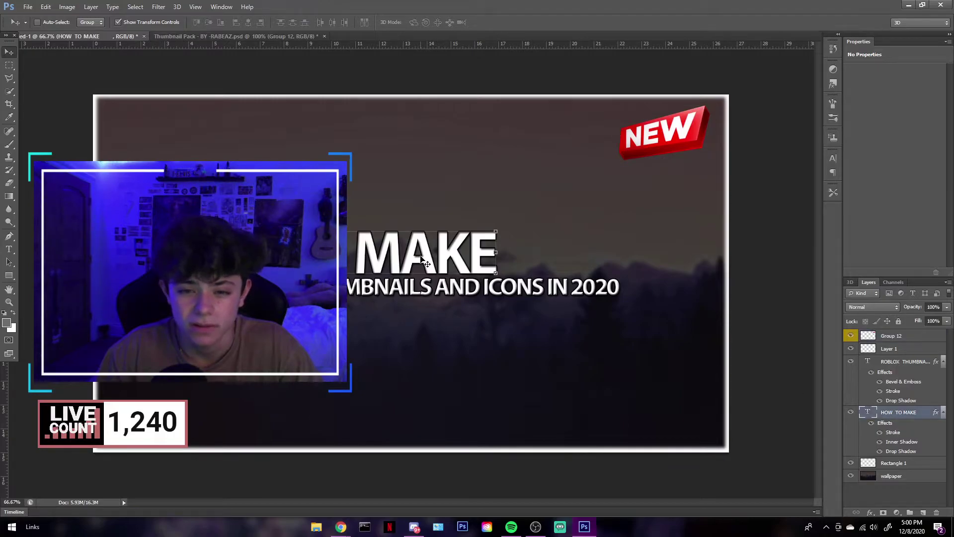
pyautogui.moveTo(517, 256); pyautogui.dragTo(614, 254)
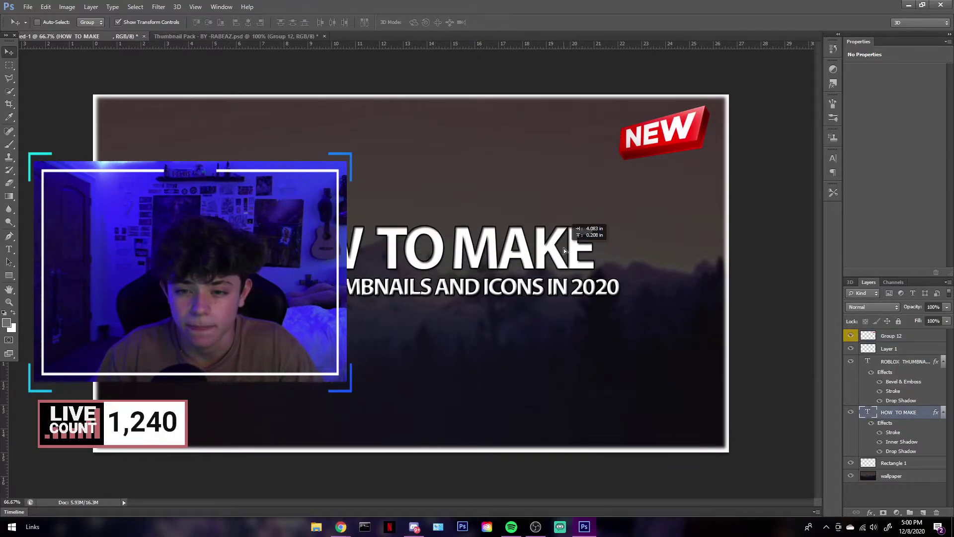
# - Place the Ninjago Icon image from the Photoshop Editing folder into the thumbnail
pyautogui.click(28, 7)
pyautogui.click(45, 168)
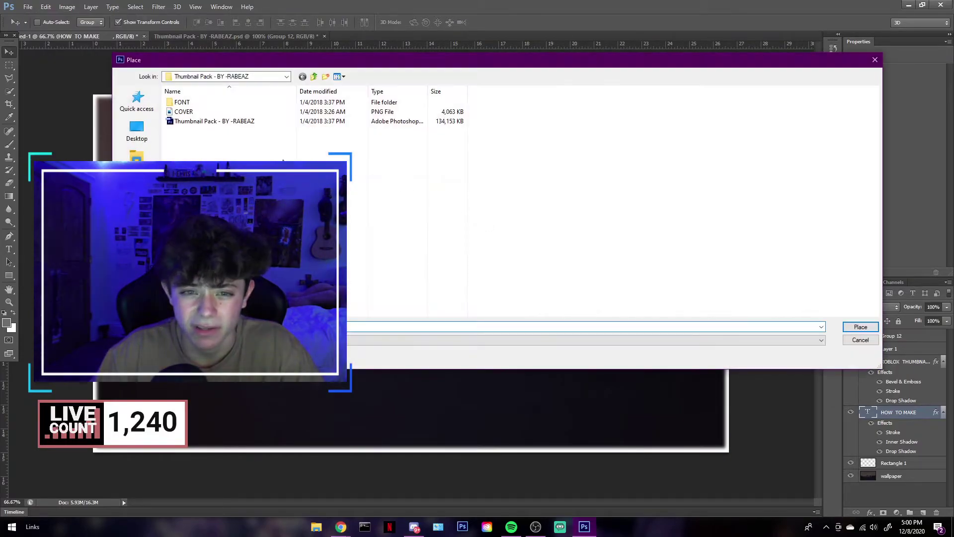
pyautogui.click(228, 76)
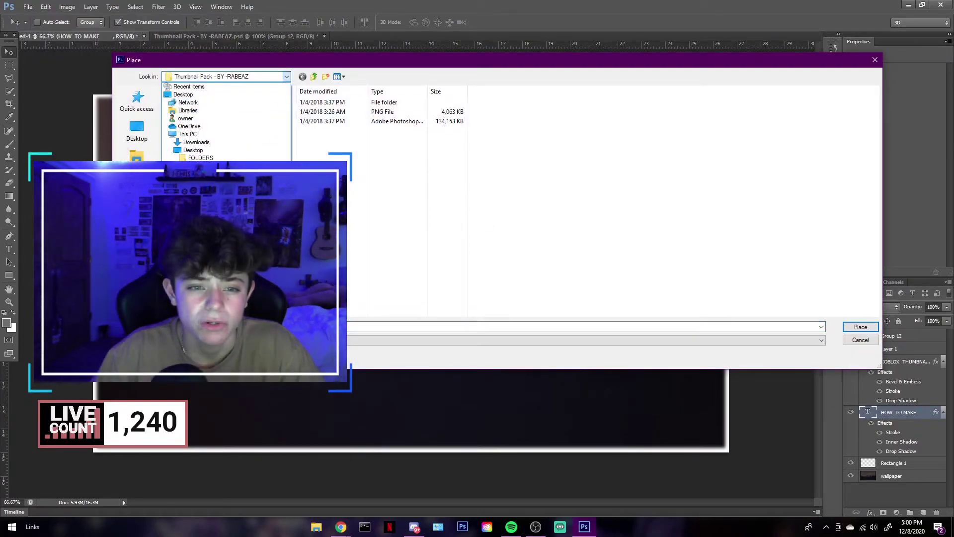
pyautogui.click(206, 165)
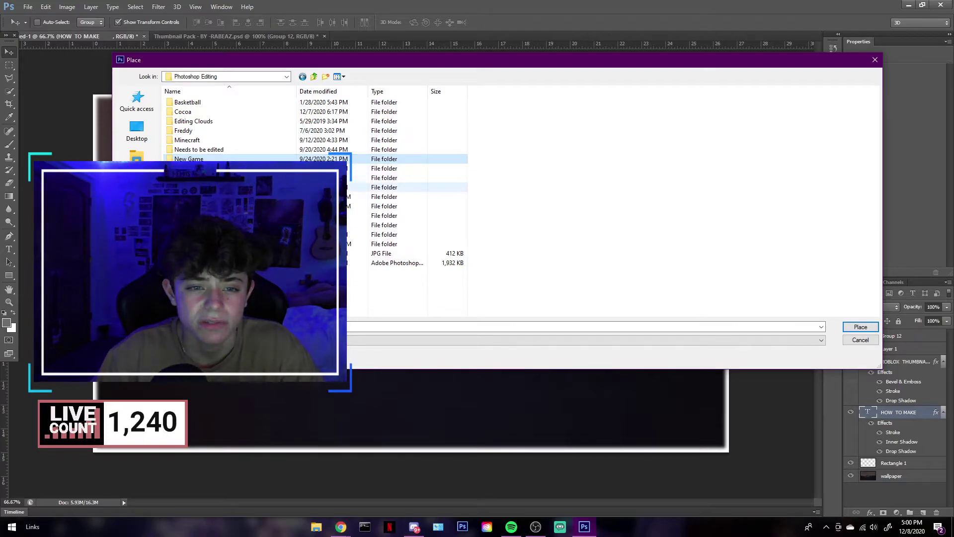
pyautogui.doubleClick(199, 205)
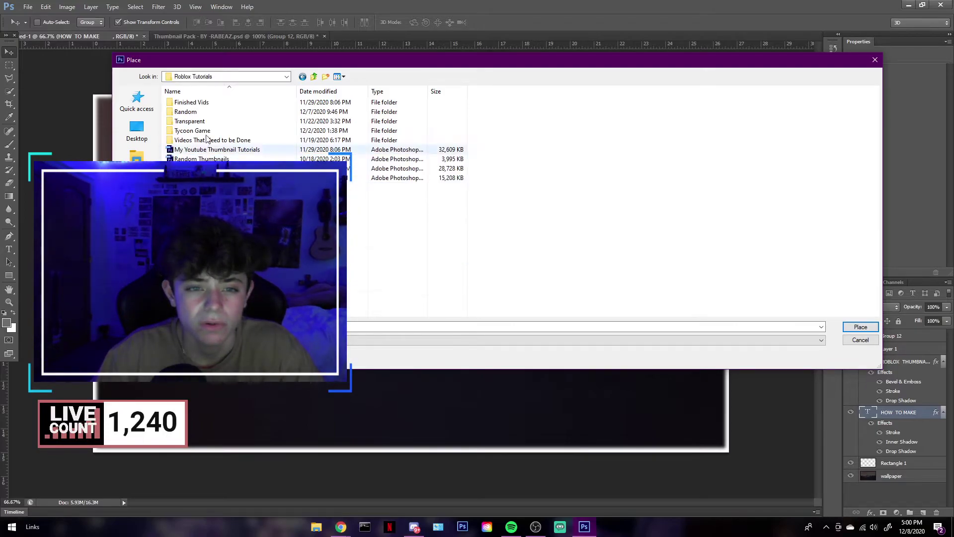
pyautogui.click(194, 80)
pyautogui.click(206, 165)
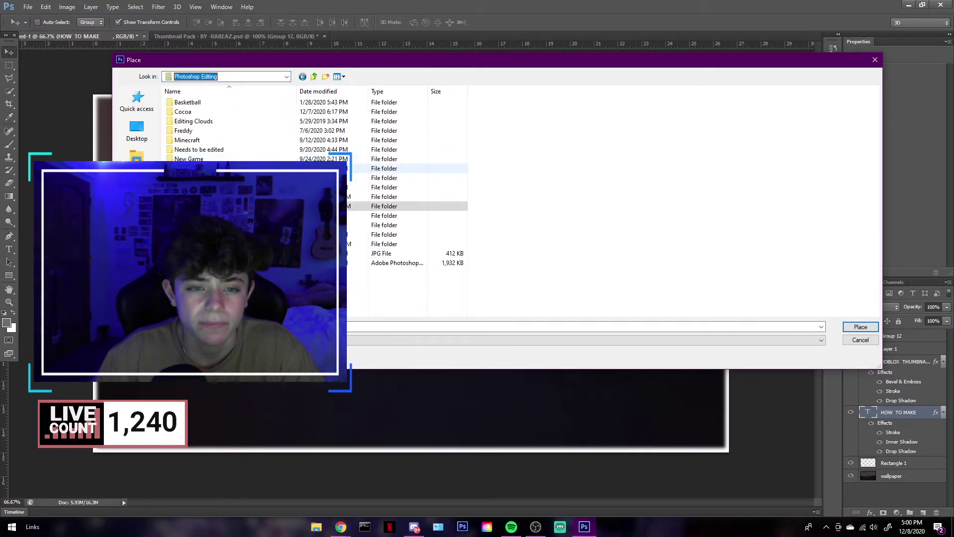
pyautogui.press('Return')
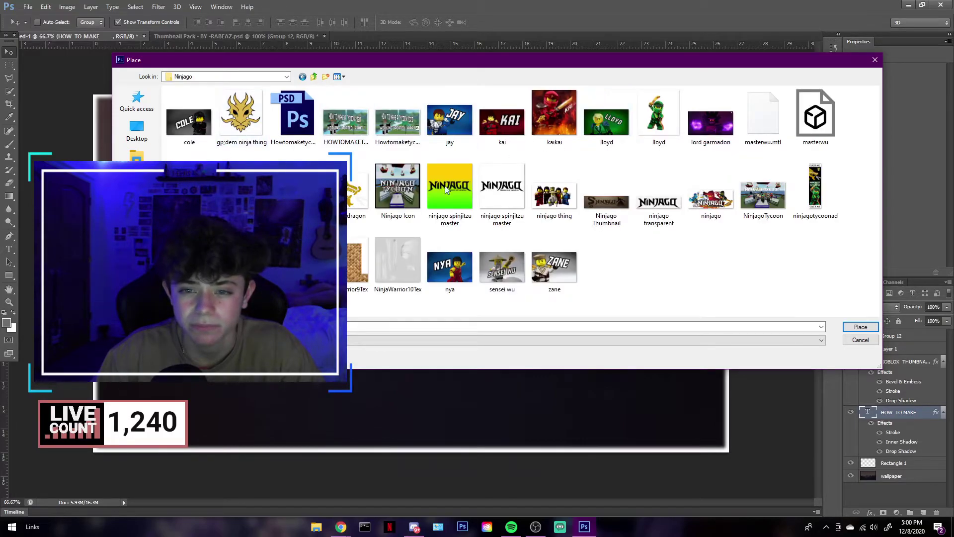
pyautogui.doubleClick(397, 188)
# - Scale the Ninjago Icon to about 51%, tilt it, and set it lower left
pyautogui.moveTo(477, 299); pyautogui.dragTo(296, 343)
pyautogui.moveTo(321, 234); pyautogui.dragTo(224, 331)
pyautogui.moveTo(223, 401); pyautogui.dragTo(246, 405)
# - Commit the icon's rotation and give the Ninjago Icon a white Outer Glow at saturation 0
pyautogui.click(499, 22)
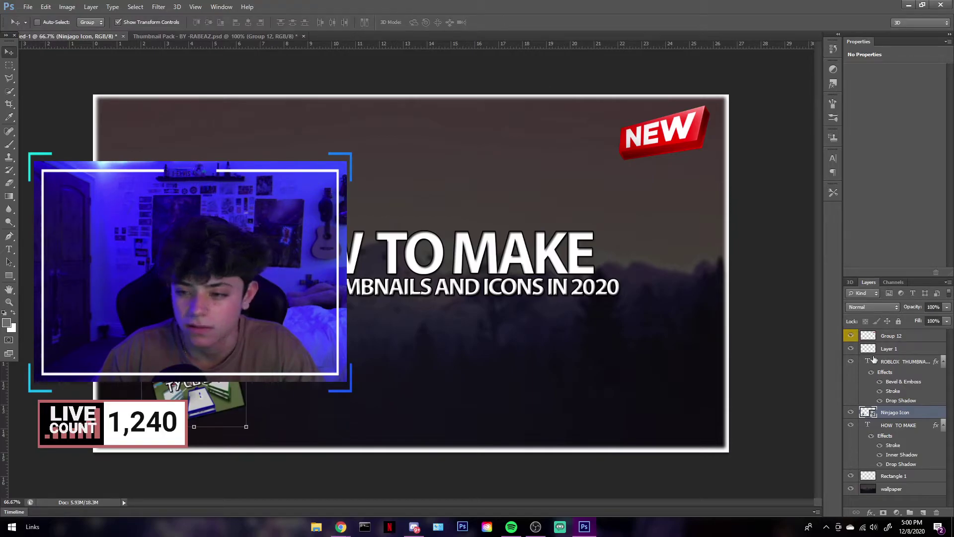
pyautogui.click(870, 512)
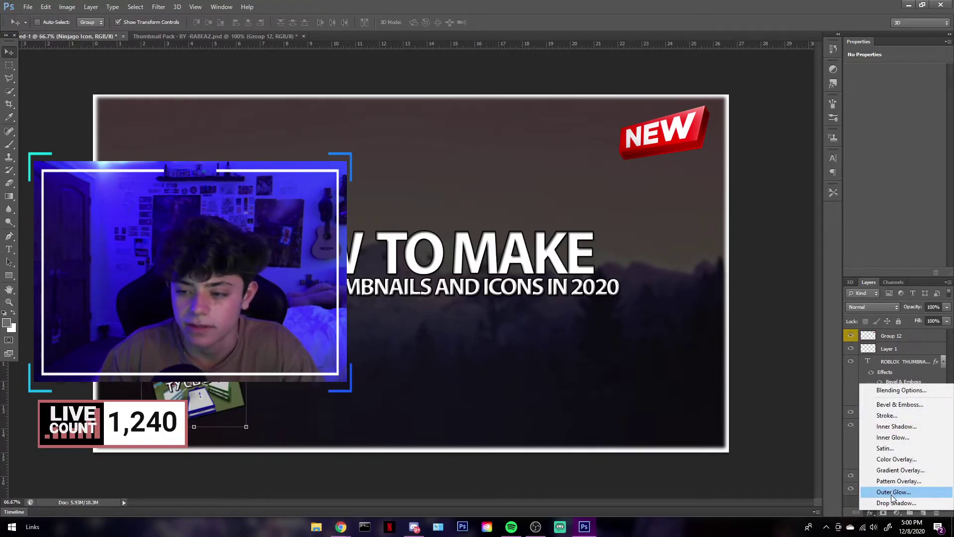
pyautogui.click(890, 494)
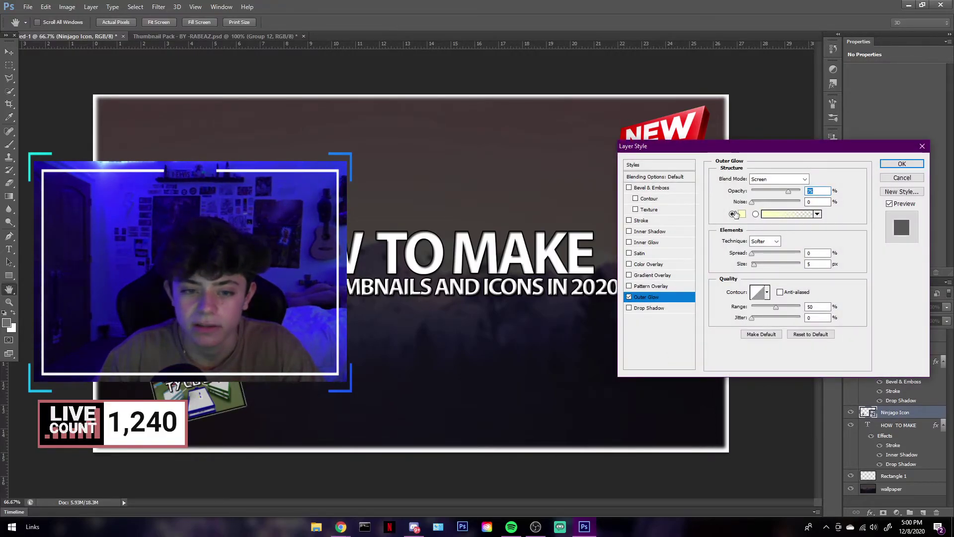
pyautogui.click(736, 214)
pyautogui.moveTo(714, 181); pyautogui.dragTo(714, 215)
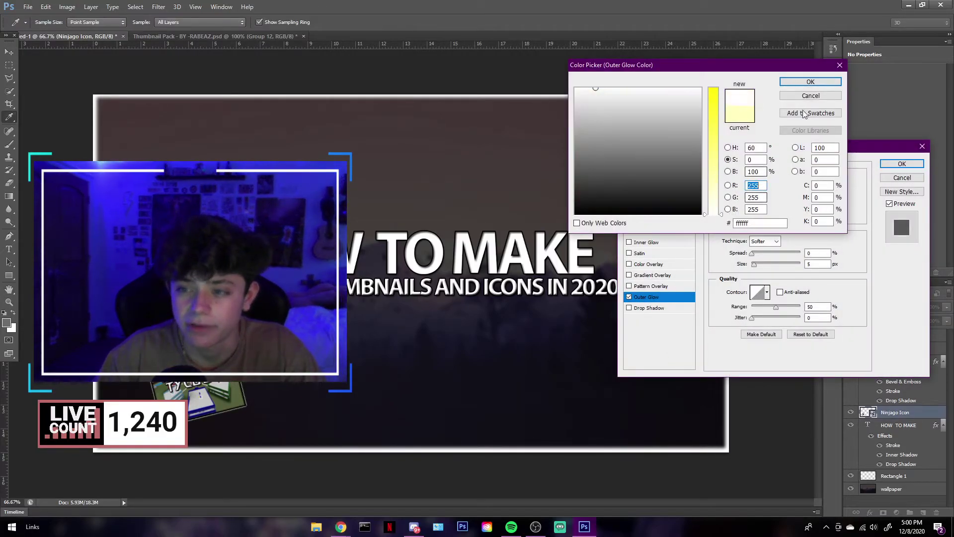
pyautogui.click(809, 82)
pyautogui.click(900, 164)
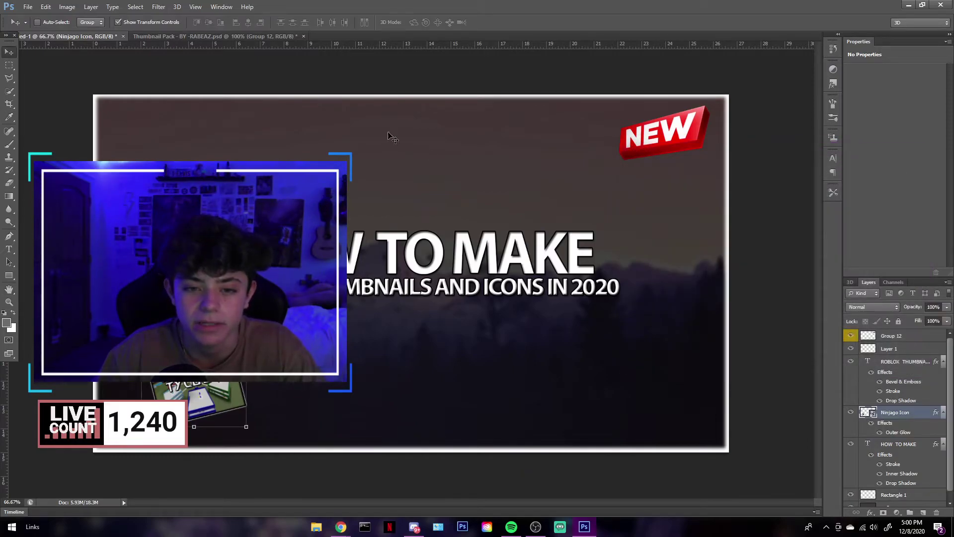
# - In the Thumbnail Pack, toggle layer visibility and expand groups to browse its graphics
pyautogui.click(163, 39)
pyautogui.scroll(-5, 863, 400)
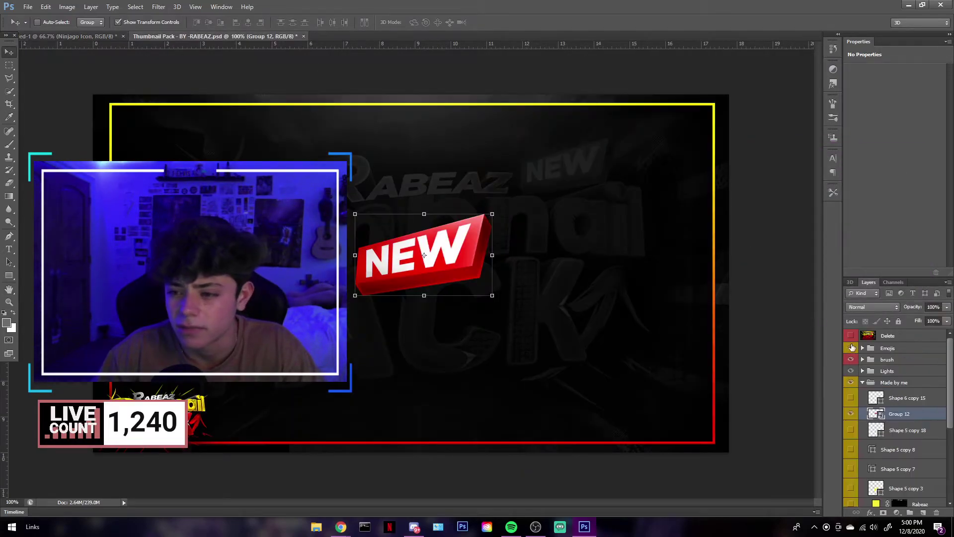
pyautogui.scroll(5, 863, 400)
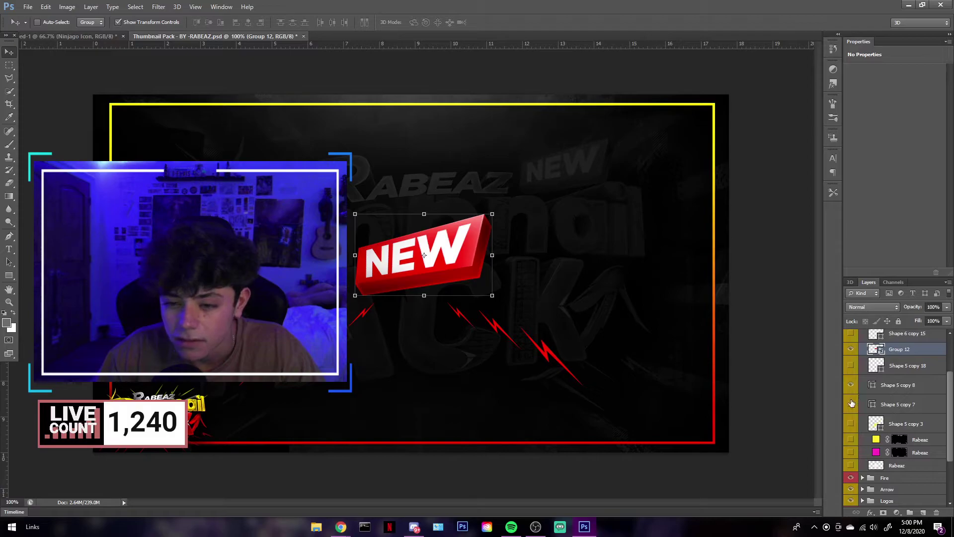
pyautogui.scroll(1, 861, 382)
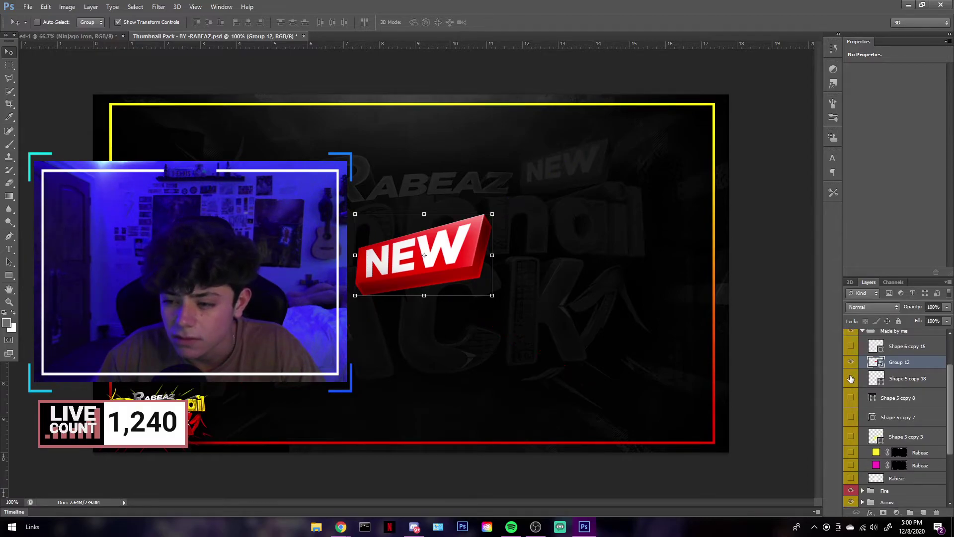
pyautogui.click(851, 379)
pyautogui.click(851, 379)
pyautogui.click(851, 362)
pyautogui.click(850, 347)
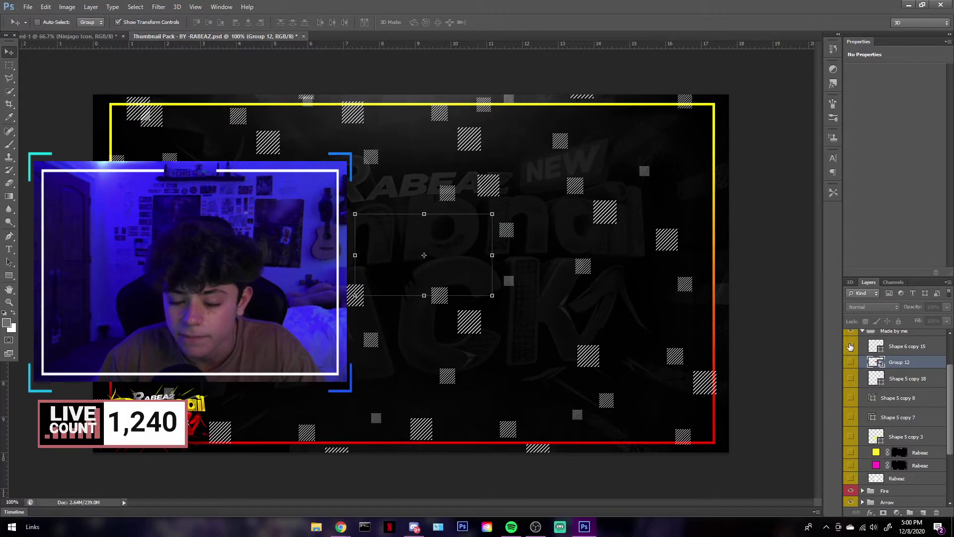
pyautogui.click(851, 347)
pyautogui.click(860, 329)
pyautogui.click(862, 331)
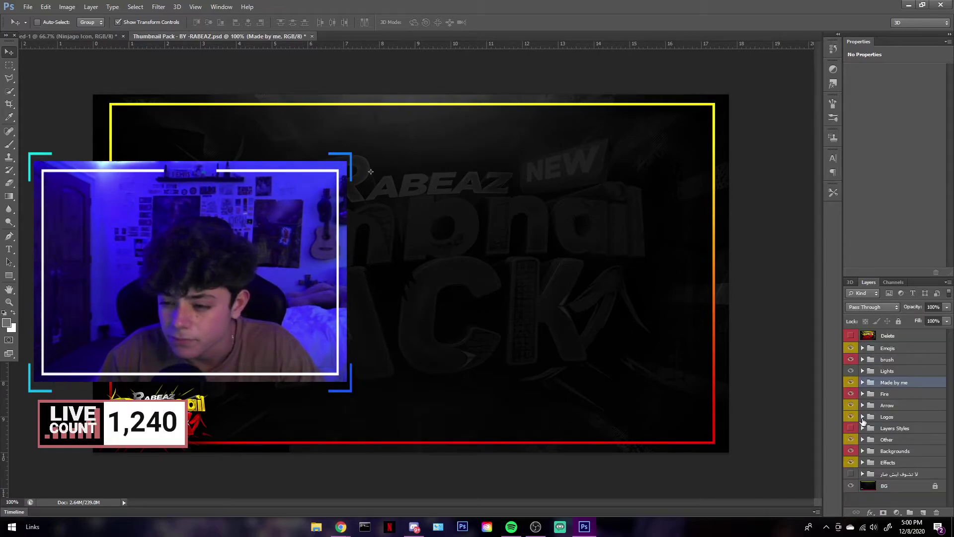
pyautogui.click(863, 439)
pyautogui.click(862, 439)
# - Expand the Arrow group and preview its arrows, leaving the blue curved Shape 1 visible
pyautogui.click(863, 405)
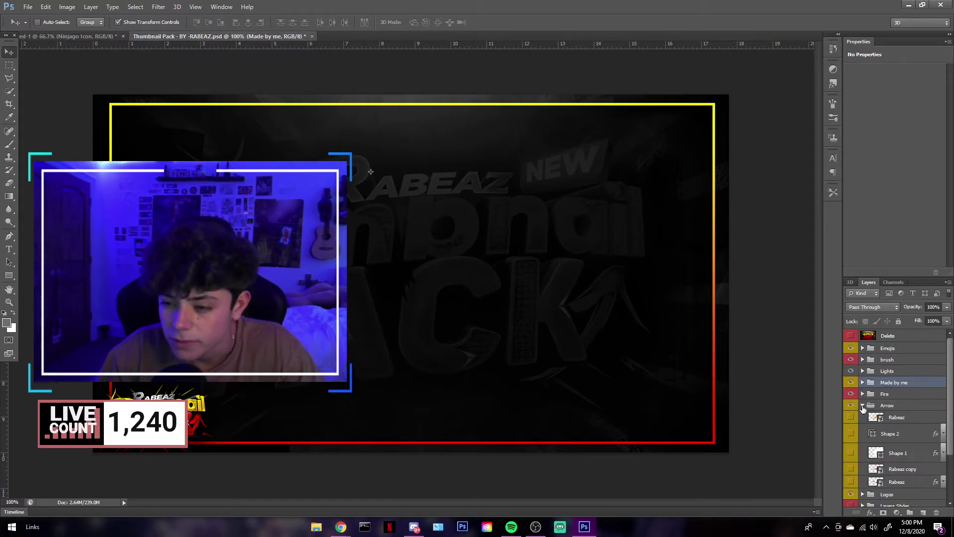
pyautogui.click(851, 417)
pyautogui.click(850, 417)
pyautogui.click(851, 433)
pyautogui.scroll(-1, 852, 432)
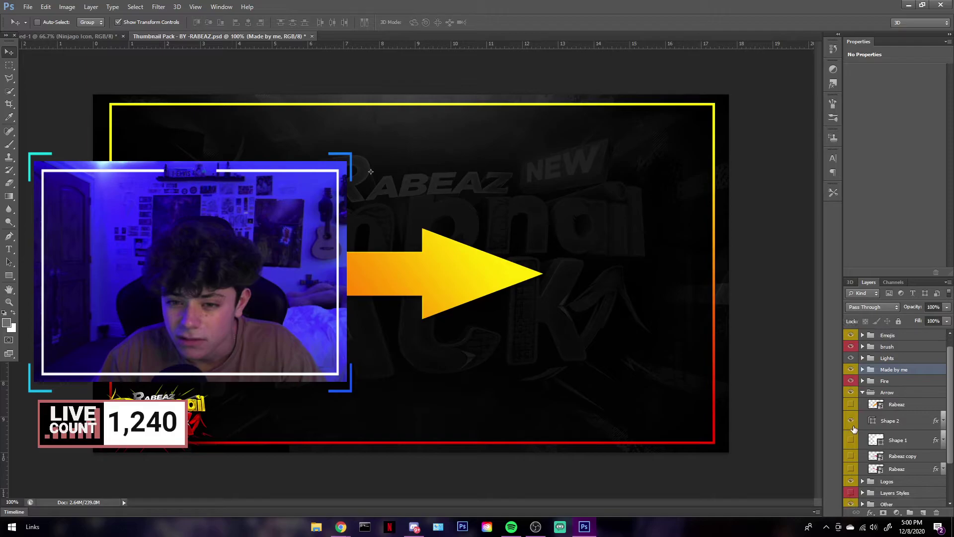
pyautogui.click(850, 440)
pyautogui.click(851, 421)
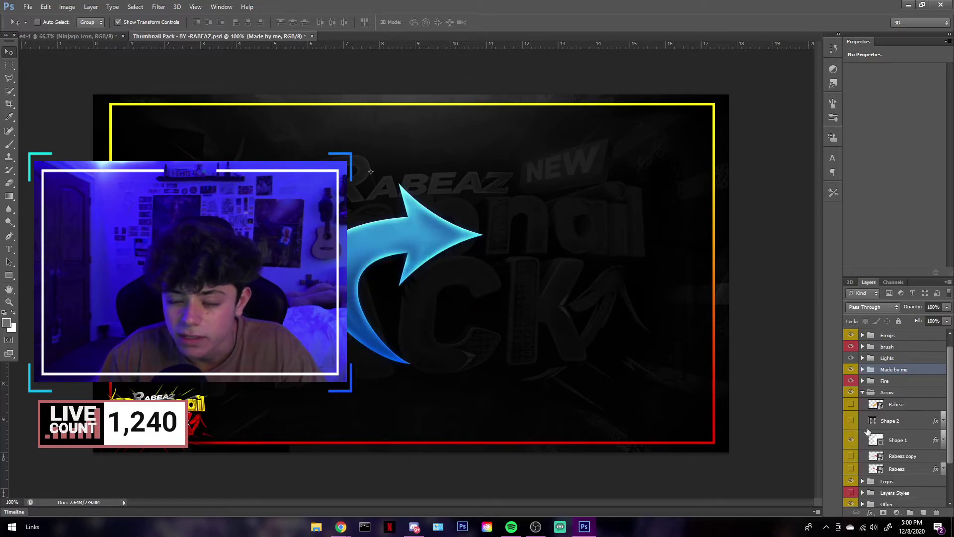
# - Duplicate the Shape 1 arrow layer into the Untitled-1 document and return to it
pyautogui.click(897, 440)
pyautogui.rightClick(897, 440)
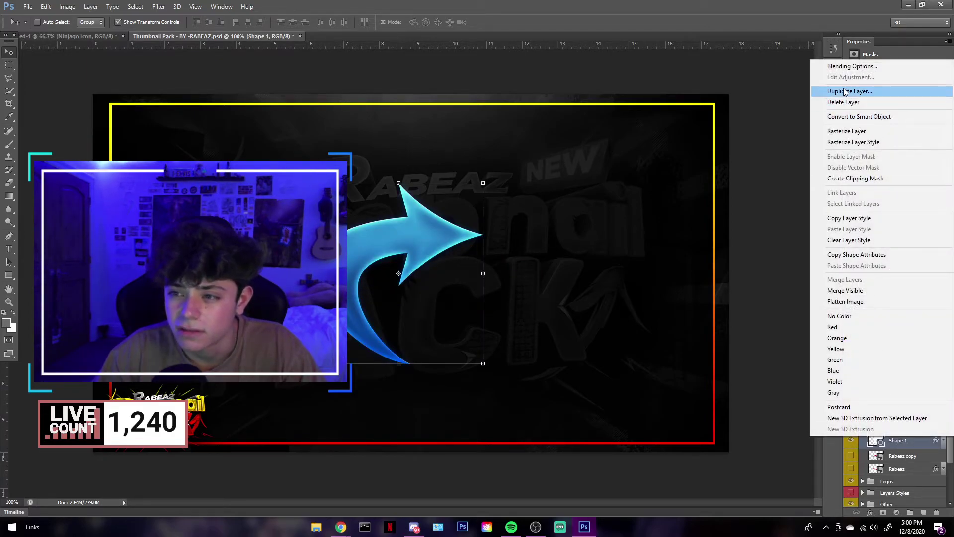
pyautogui.click(825, 91)
pyautogui.click(780, 195)
pyautogui.click(775, 213)
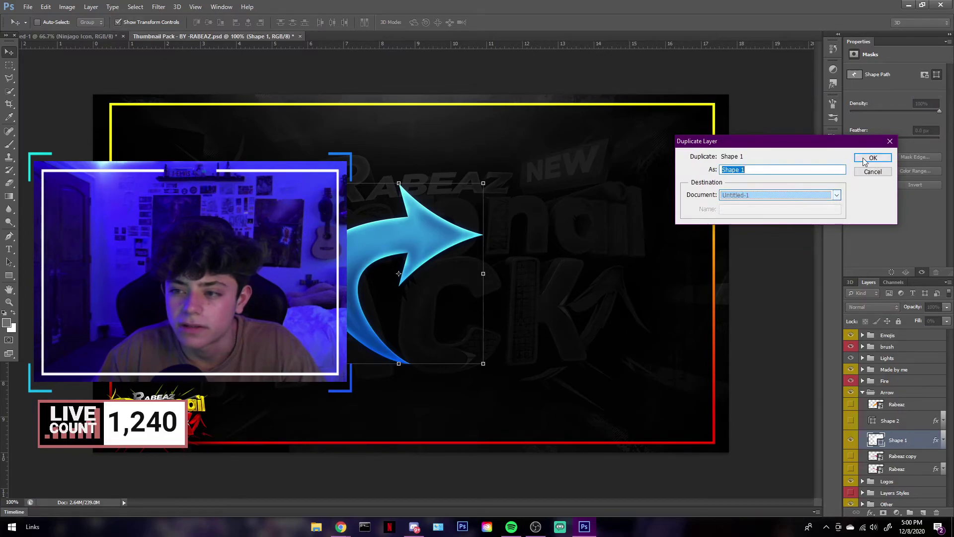
pyautogui.click(872, 158)
pyautogui.click(70, 36)
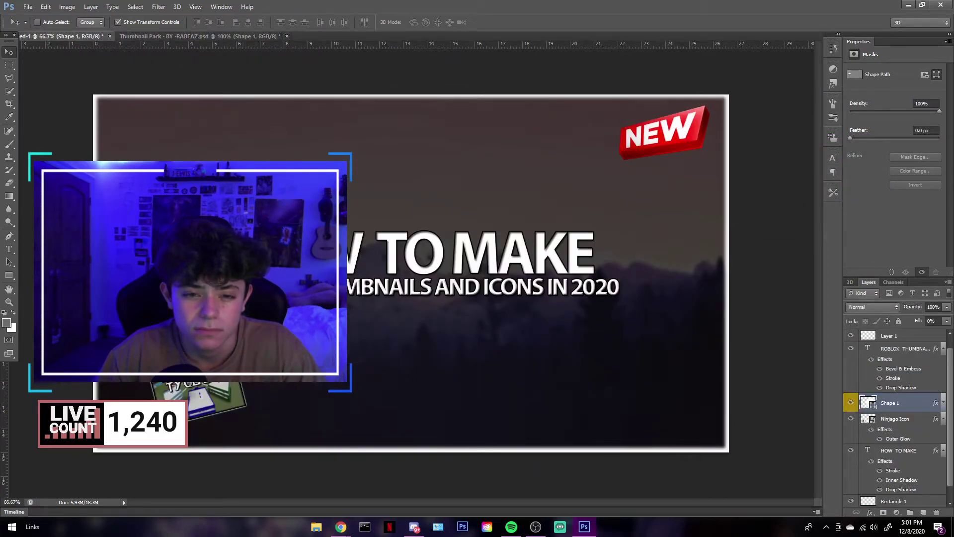
# - Free Transform the blue arrow to the canvas's right side, below the heading
pyautogui.hotkey('ctrl', 't')
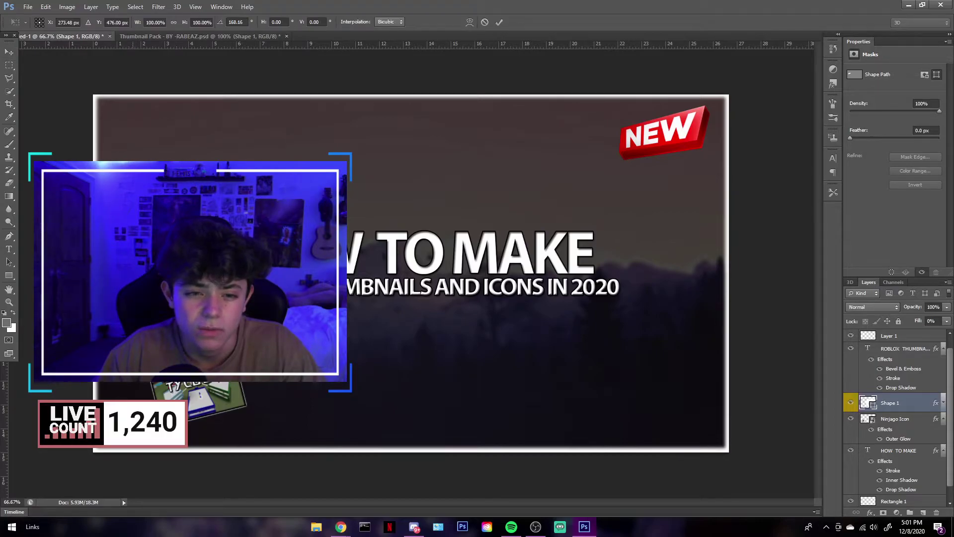
pyautogui.moveTo(208, 258); pyautogui.dragTo(646, 318)
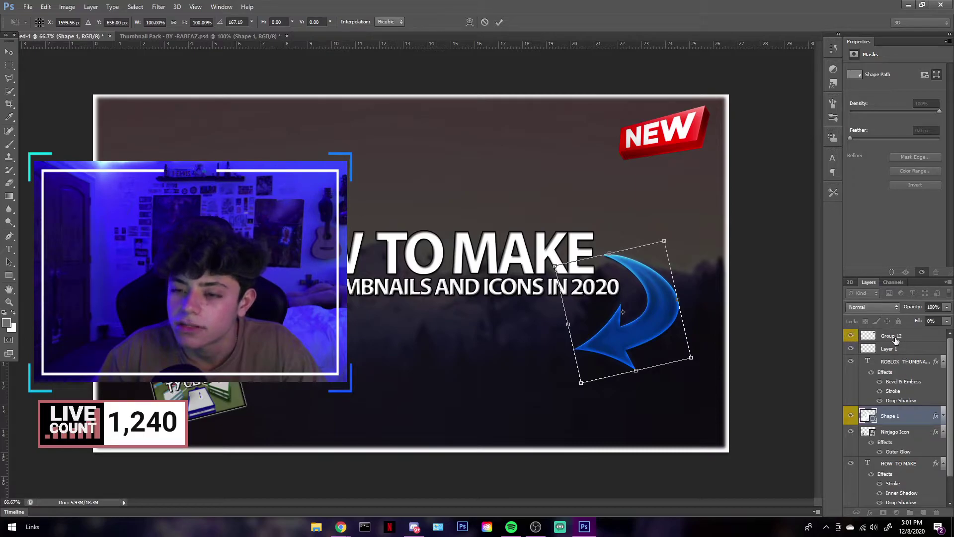
pyautogui.scroll(-2, 898, 421)
pyautogui.scroll(2, 897, 481)
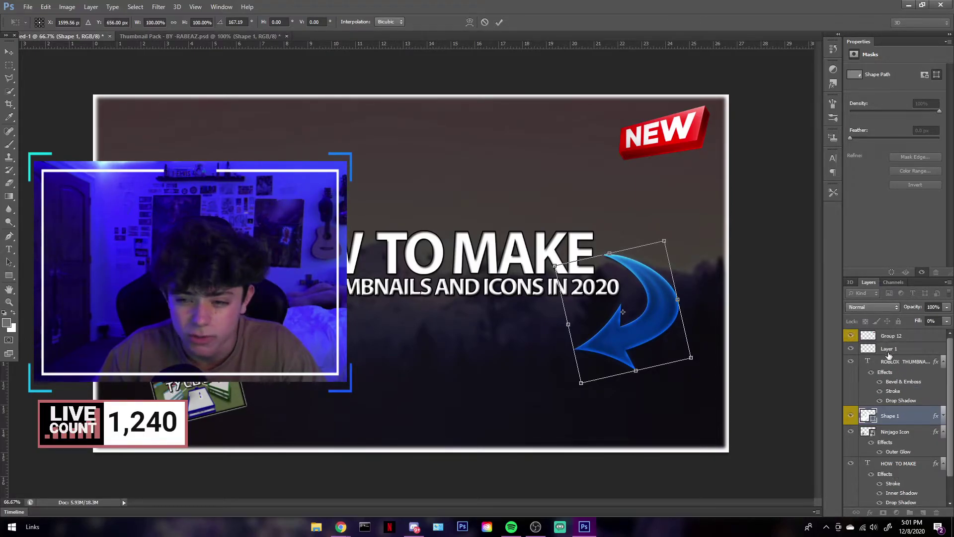
pyautogui.click(499, 23)
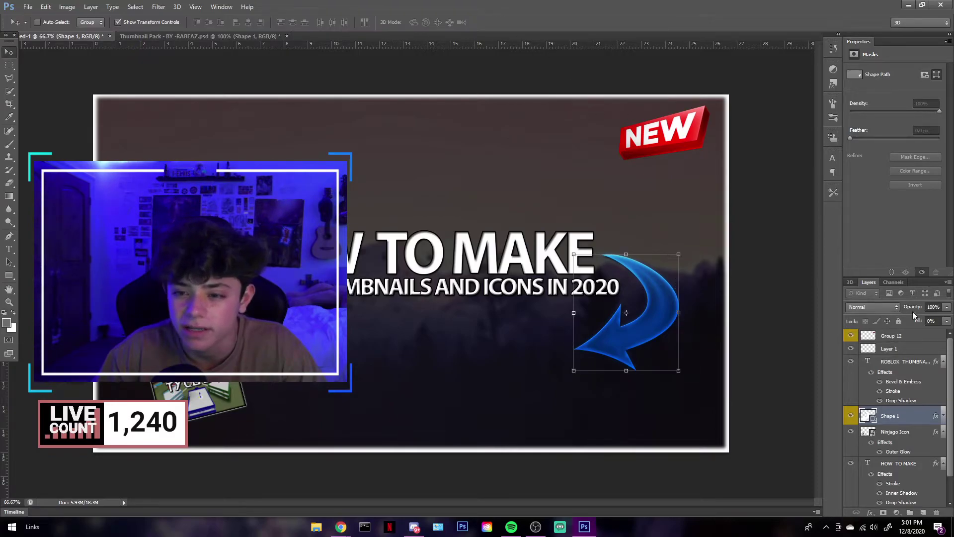
# - Move the Ninjago Icon beside the arrow and rotate it about 7°
pyautogui.click(889, 350)
pyautogui.click(886, 338)
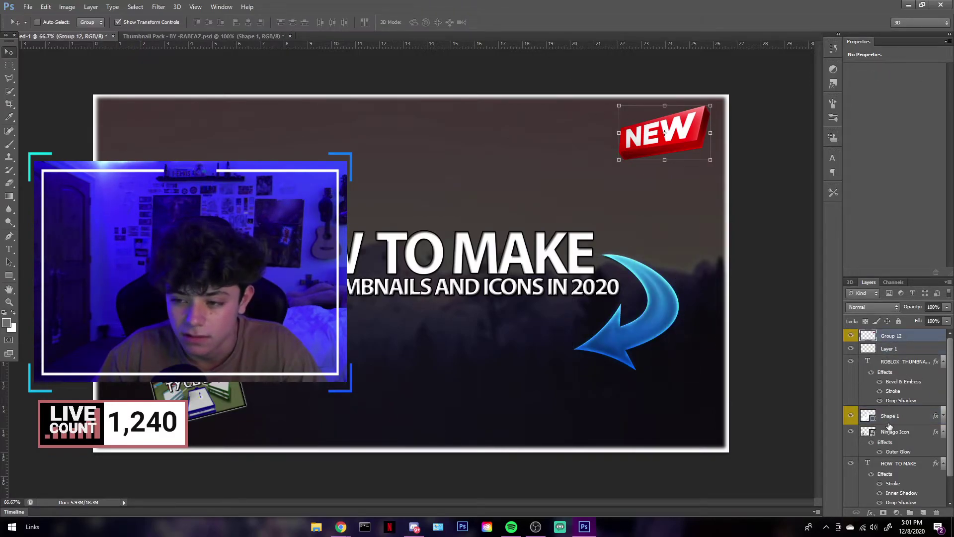
pyautogui.scroll(-2, 887, 397)
pyautogui.click(887, 406)
pyautogui.moveTo(218, 403); pyautogui.dragTo(546, 399)
pyautogui.moveTo(583, 311); pyautogui.dragTo(538, 342)
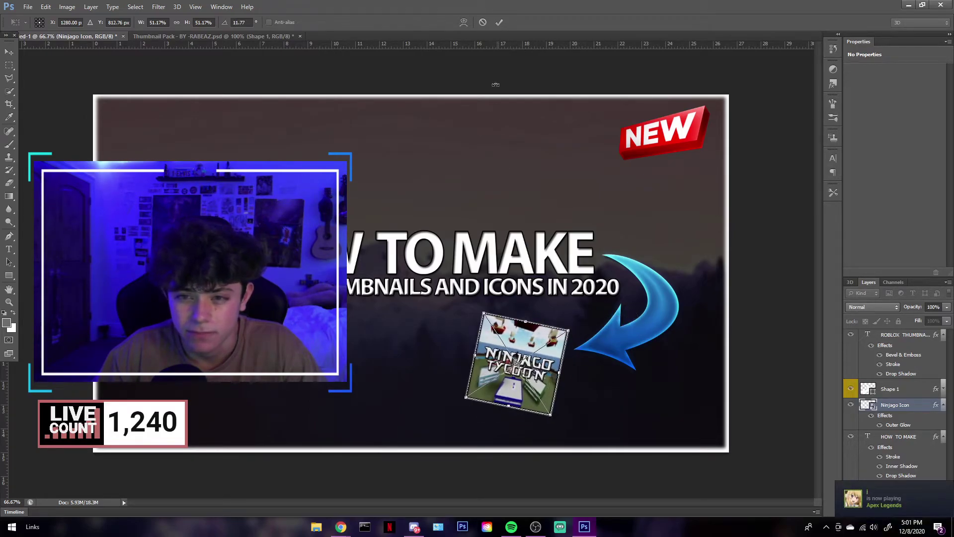
# - Commit the icon transform and delete the NEW graphic's Group 12 layer
pyautogui.click(498, 22)
pyautogui.scroll(2, 888, 380)
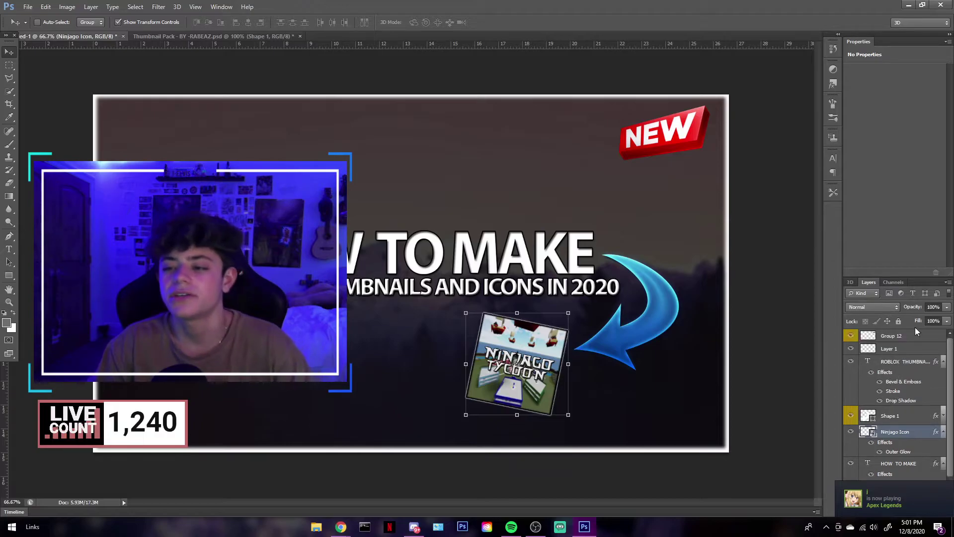
pyautogui.click(890, 336)
pyautogui.rightClick(887, 336)
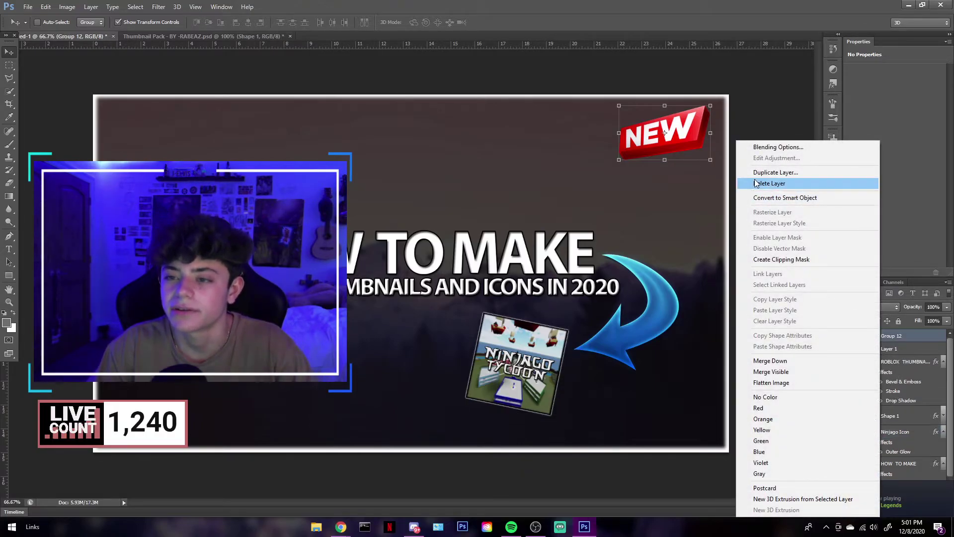
pyautogui.click(758, 183)
pyautogui.click(422, 195)
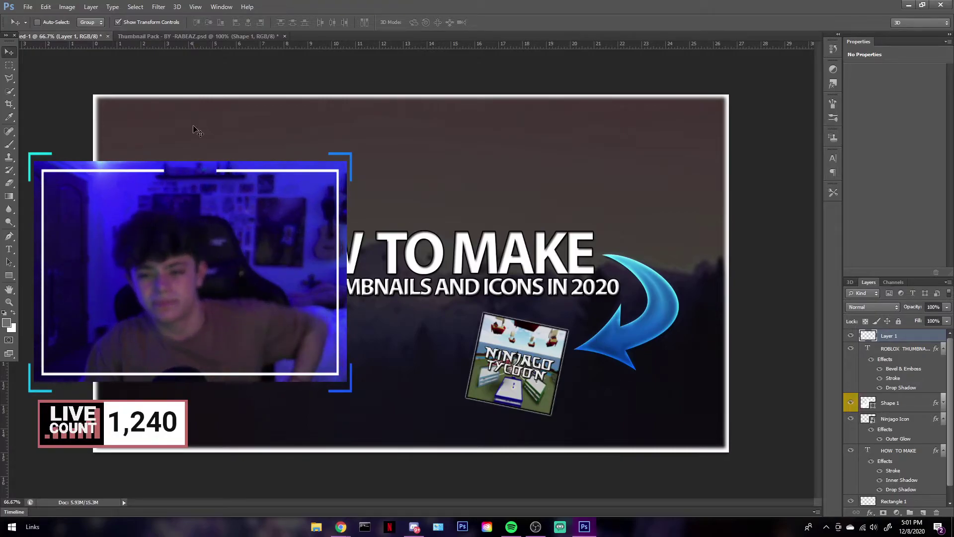
# - Place the NinjagoTycoon image onto the canvas, then cancel the placement
pyautogui.click(28, 7)
pyautogui.click(45, 167)
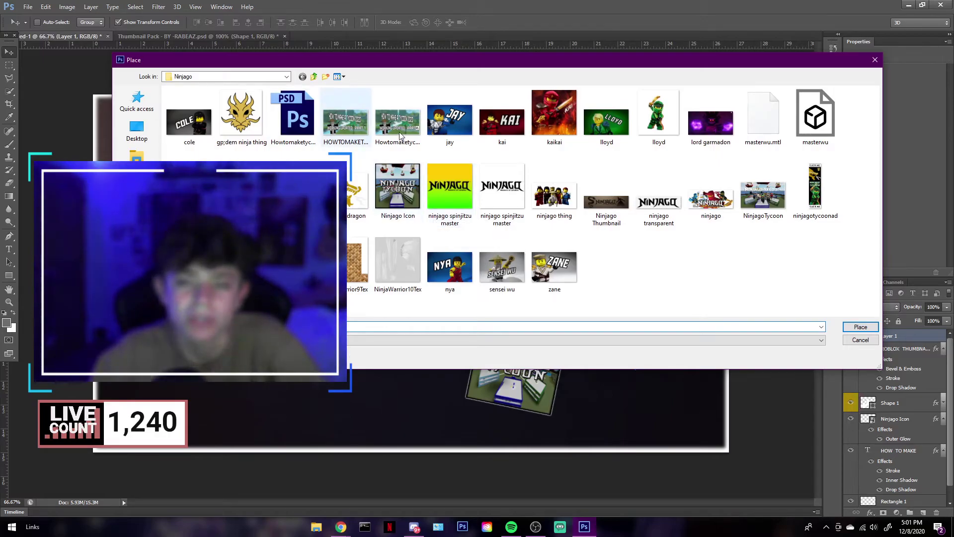
pyautogui.click(352, 130)
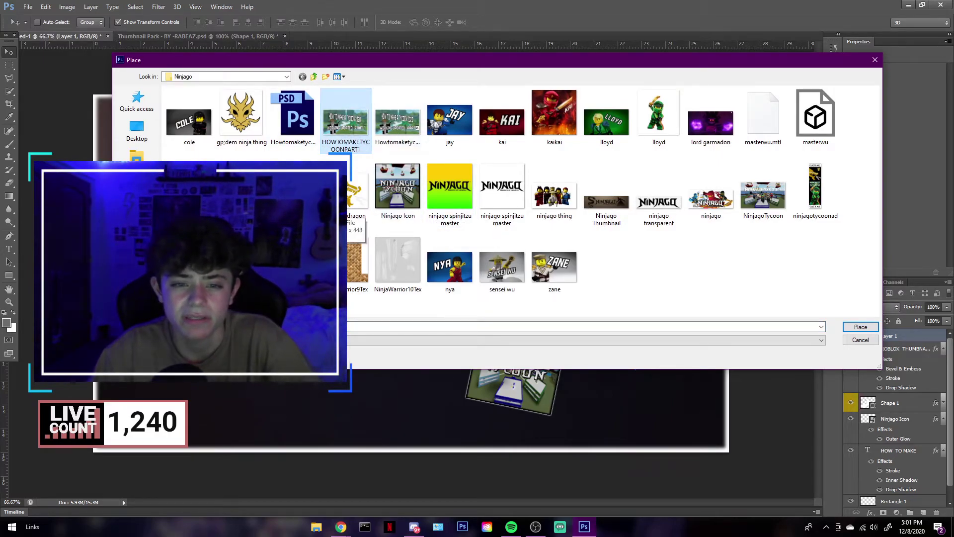
pyautogui.click(744, 201)
pyautogui.doubleClick(744, 201)
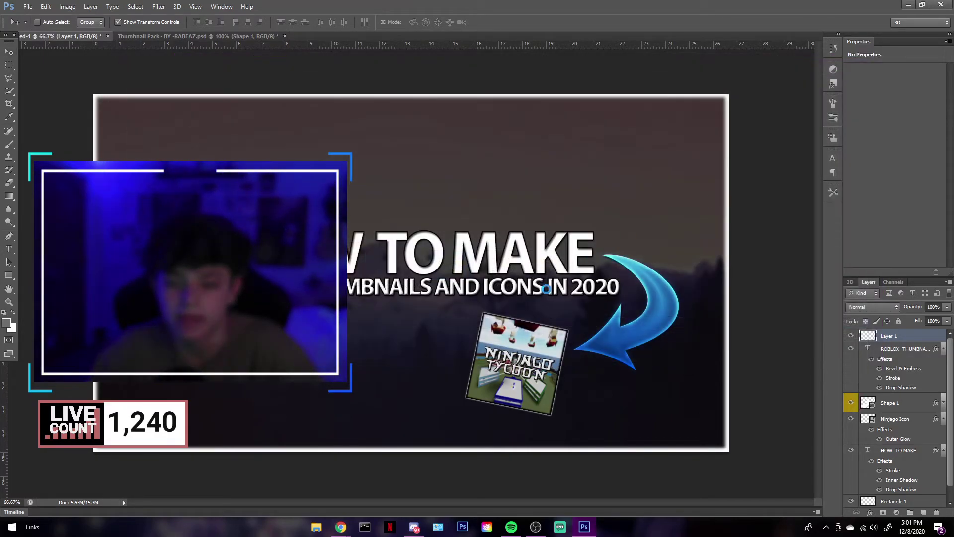
pyautogui.moveTo(640, 140)
pyautogui.mouseDown()
pyautogui.moveTo(624, 161)
pyautogui.moveTo(462, 198)
pyautogui.moveTo(560, 191)
pyautogui.moveTo(648, 143)
pyautogui.moveTo(630, 141)
pyautogui.mouseUp()
pyautogui.click(482, 23)
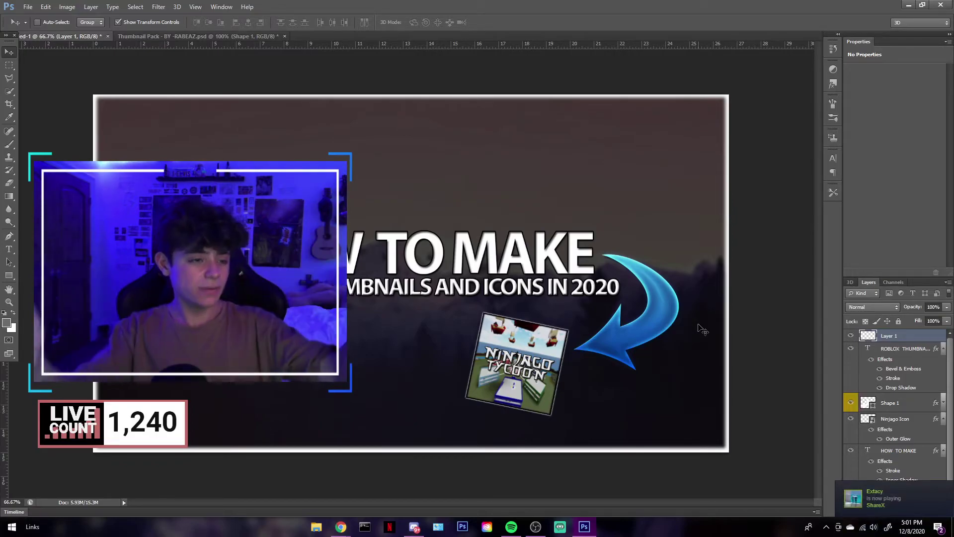
# - Switch to Pixlr E in Chrome and add wallpaper.jpg with Layer > Add image as layer
pyautogui.moveTo(341, 526)
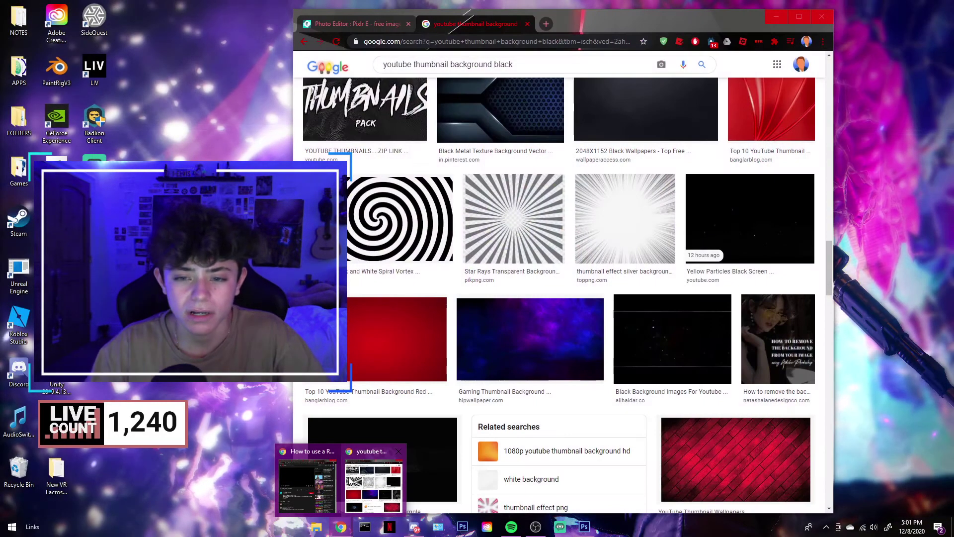
pyautogui.click(359, 481)
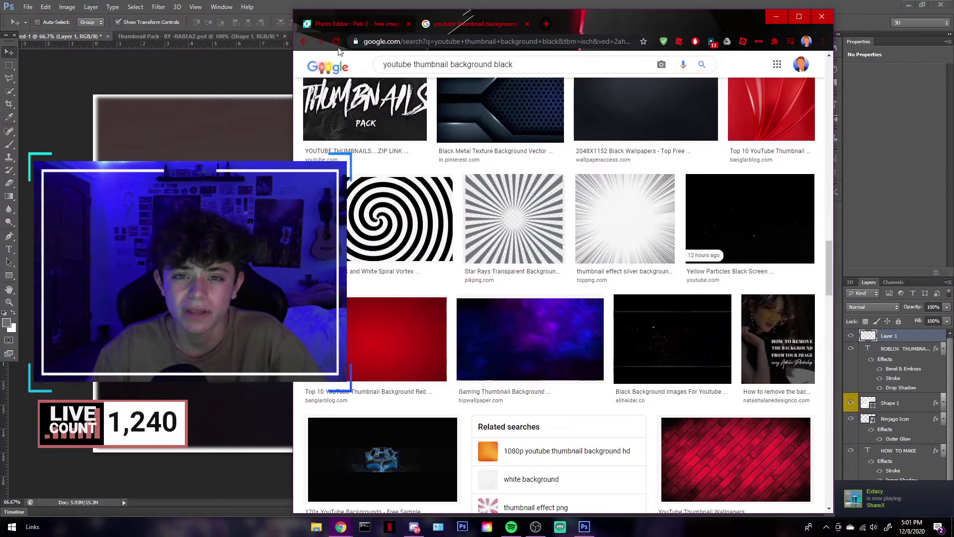
pyautogui.click(339, 26)
pyautogui.click(311, 59)
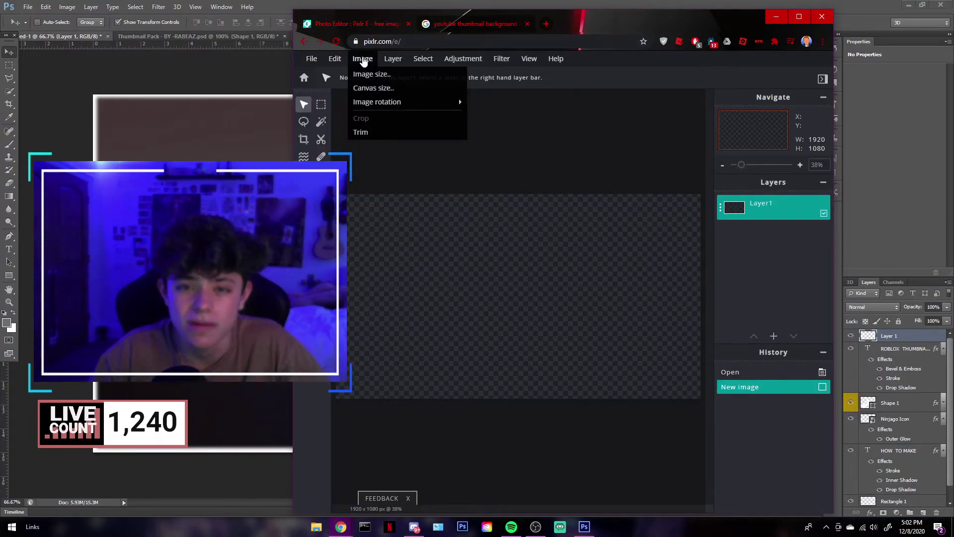
pyautogui.moveTo(399, 61)
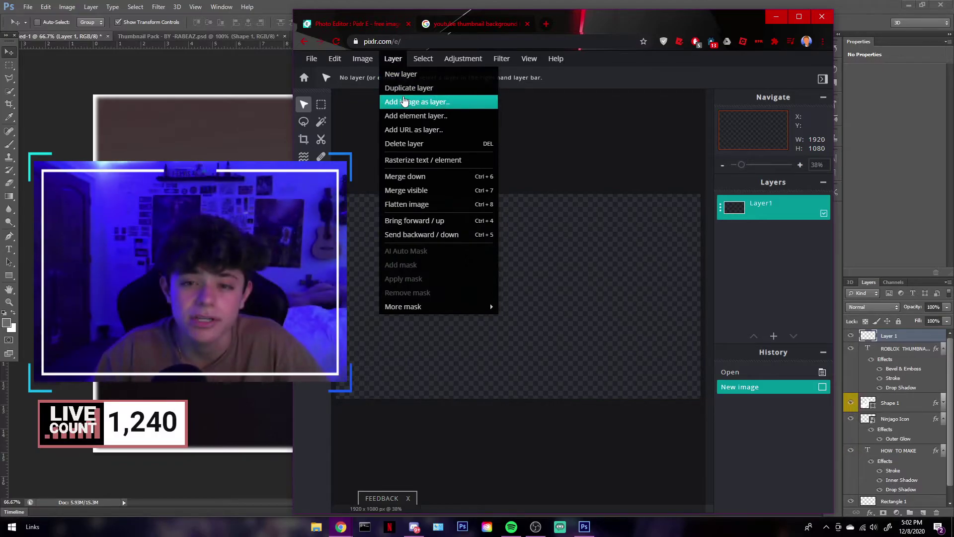
pyautogui.click(404, 100)
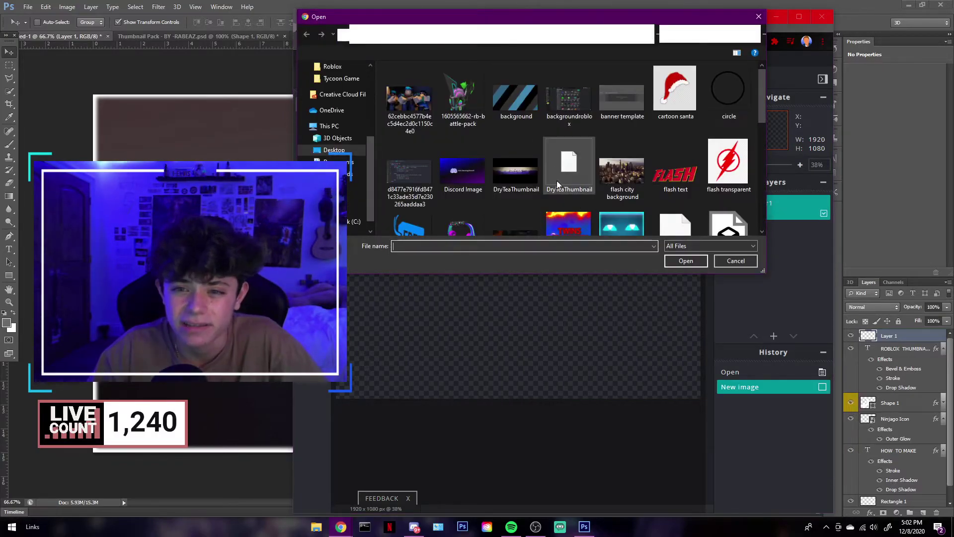
pyautogui.scroll(-5, 586, 140)
pyautogui.scroll(1, 581, 174)
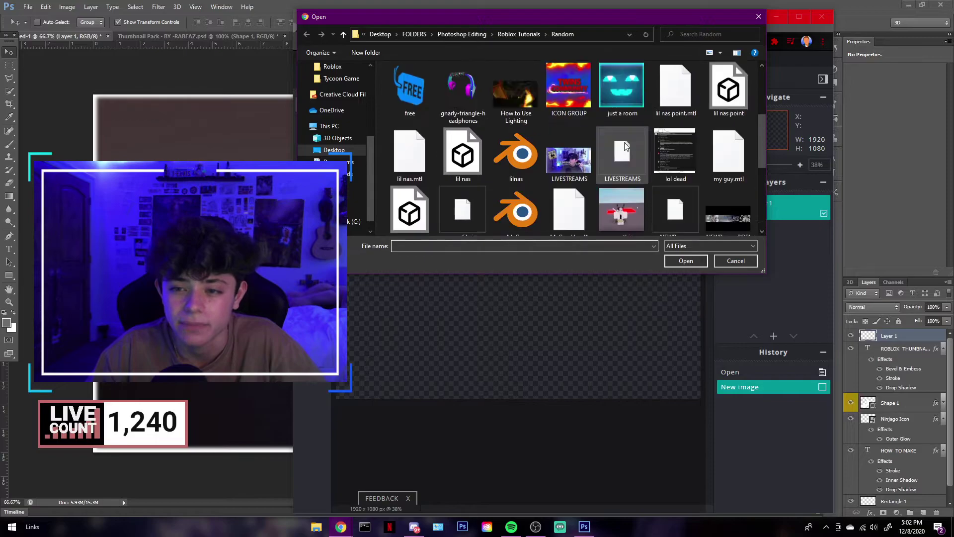
pyautogui.scroll(-1, 578, 199)
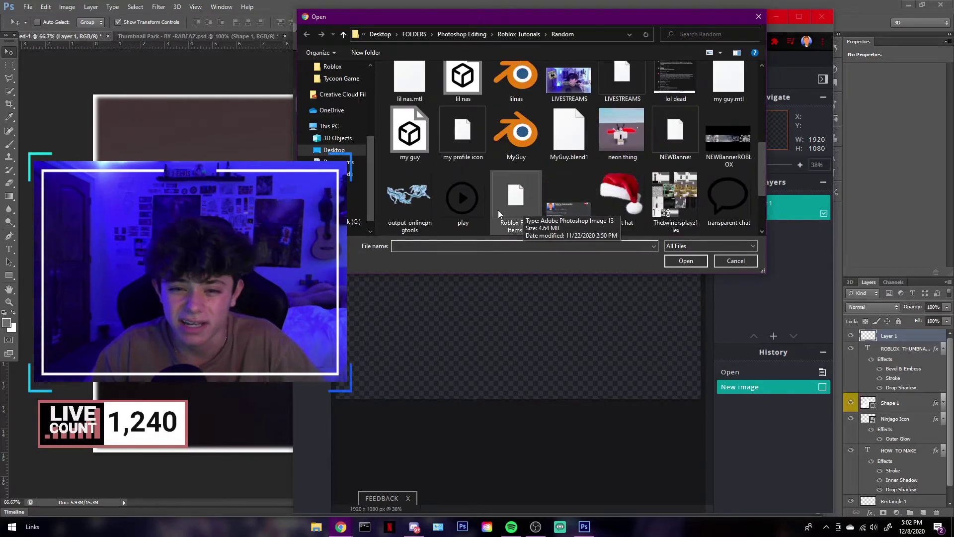
pyautogui.scroll(3, 497, 213)
pyautogui.scroll(-6, 547, 180)
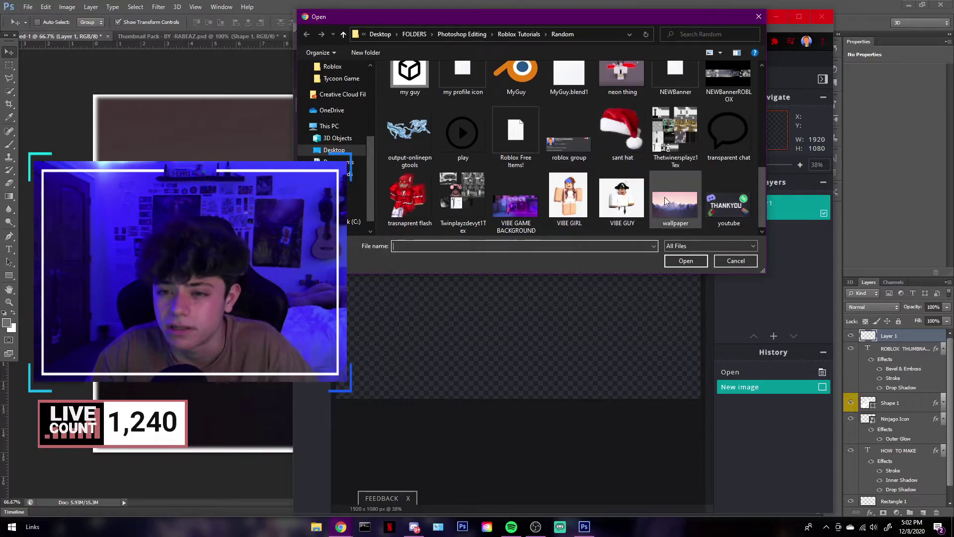
pyautogui.doubleClick(669, 199)
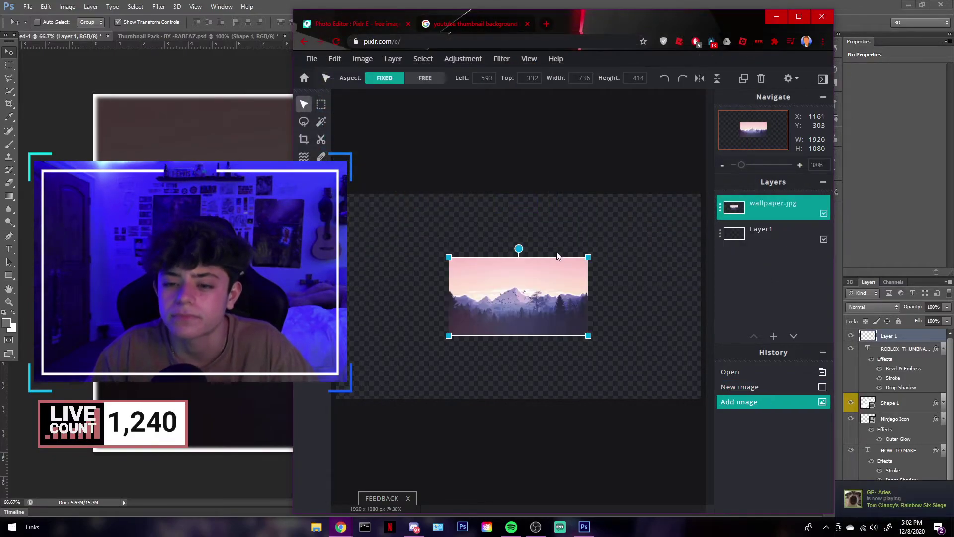
# - Stretch the wallpaper to the canvas edges and apply a Blur filter of amount 24
pyautogui.moveTo(588, 256); pyautogui.dragTo(702, 192)
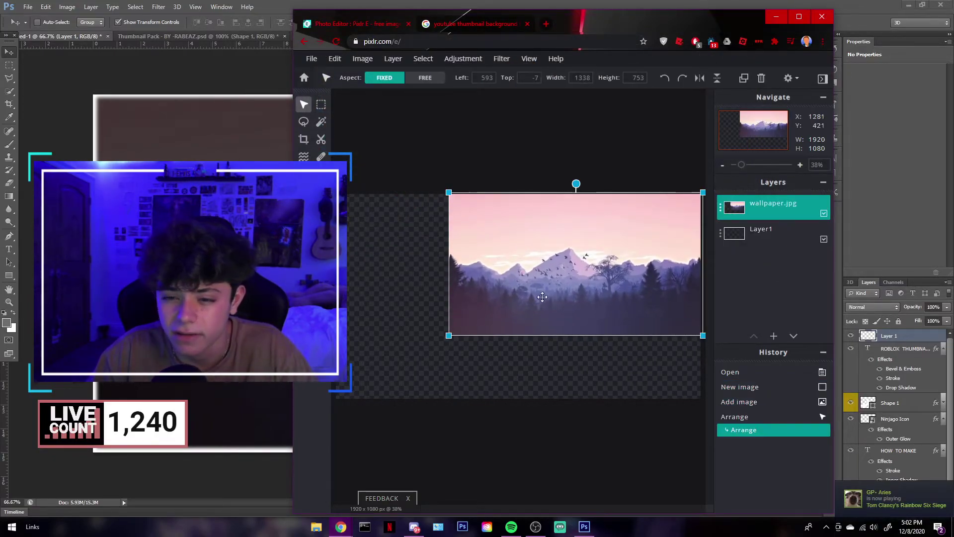
pyautogui.moveTo(449, 336); pyautogui.dragTo(336, 399)
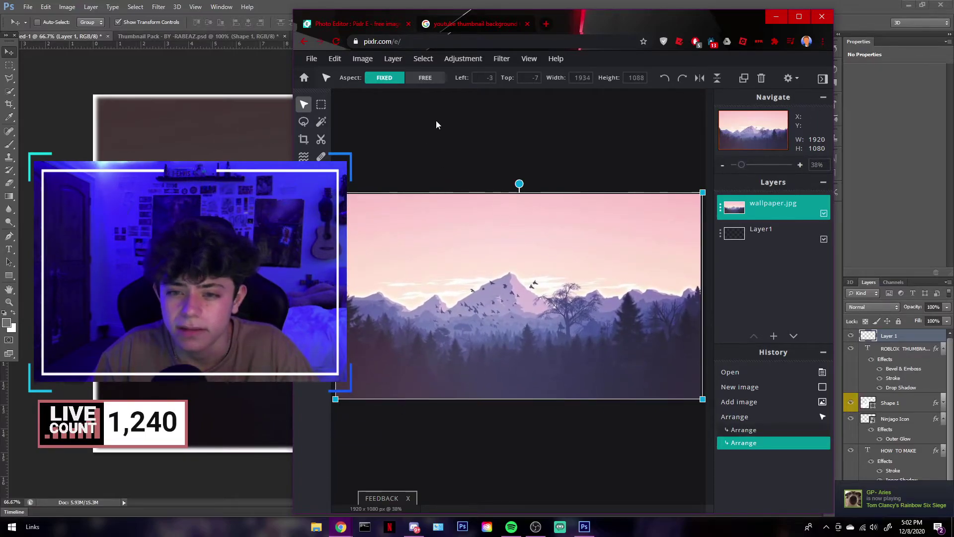
pyautogui.click(456, 61)
pyautogui.click(502, 58)
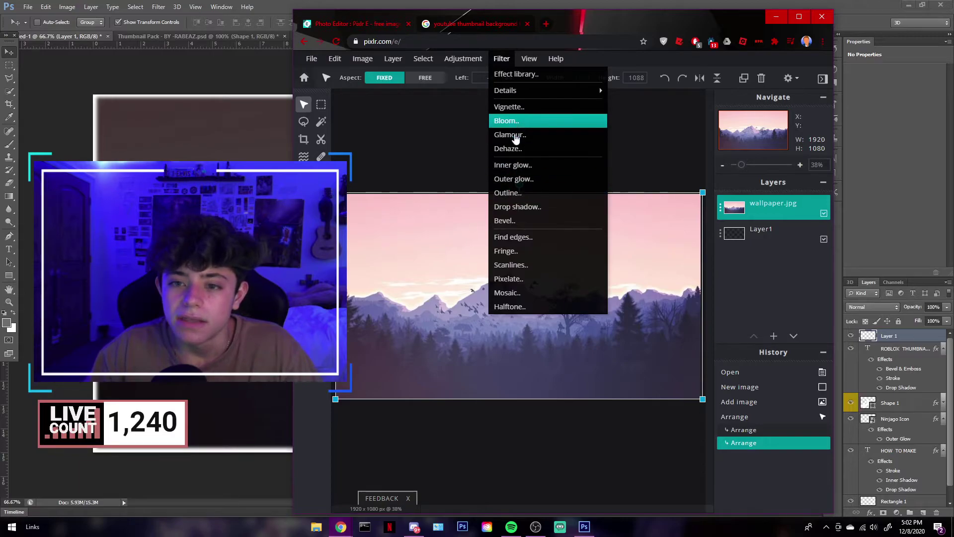
pyautogui.moveTo(515, 91)
pyautogui.click(614, 116)
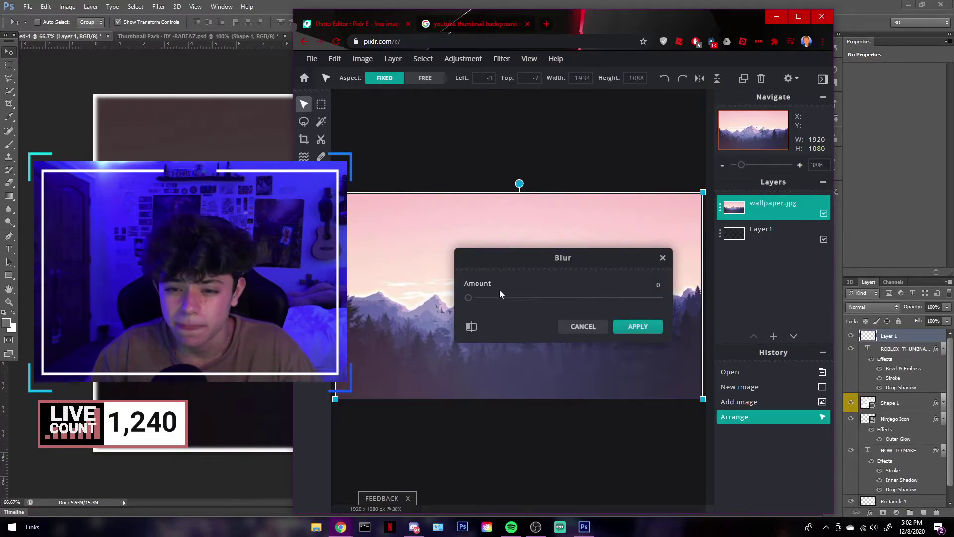
pyautogui.click(634, 327)
pyautogui.click(773, 337)
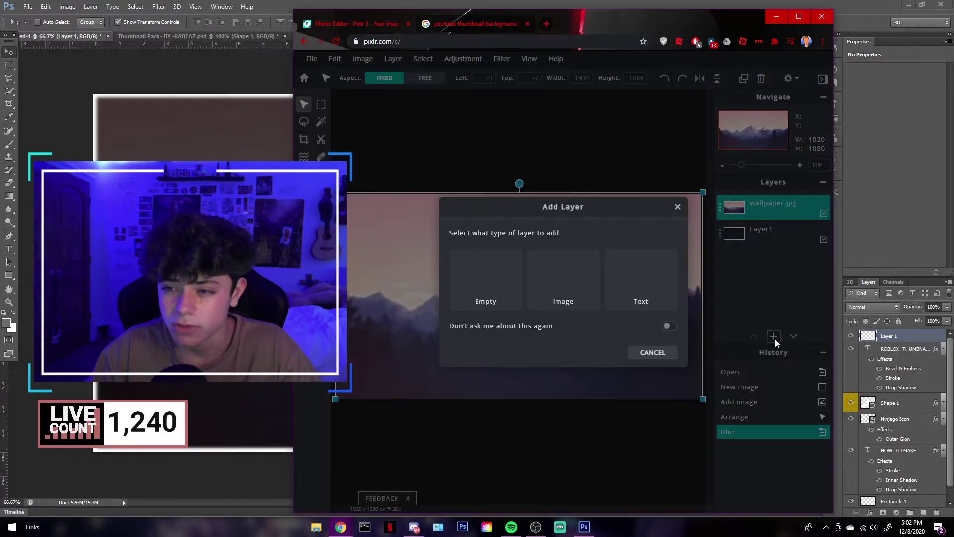
# - Add empty Layer 3 and draw a thin rectangle along the canvas edge with the Shape tool
pyautogui.click(487, 273)
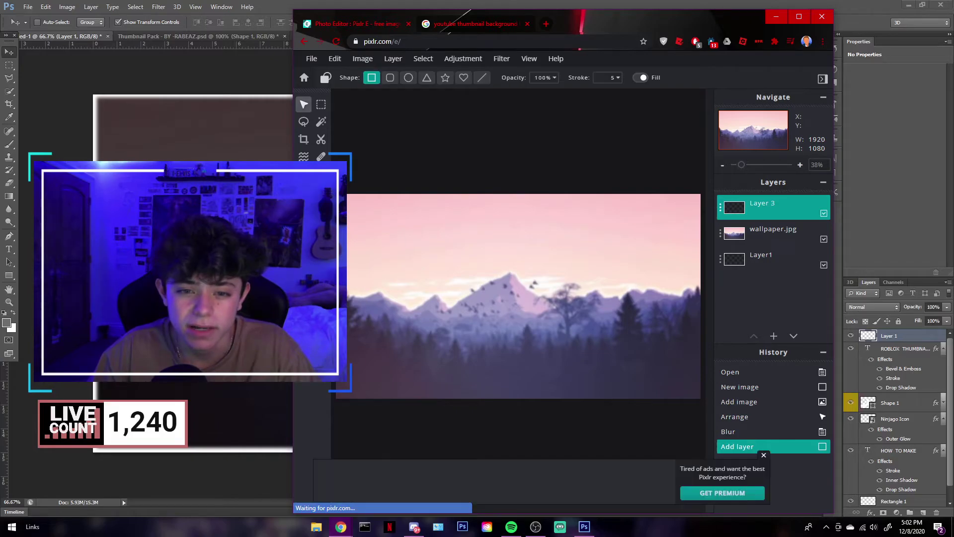
pyautogui.press('g')
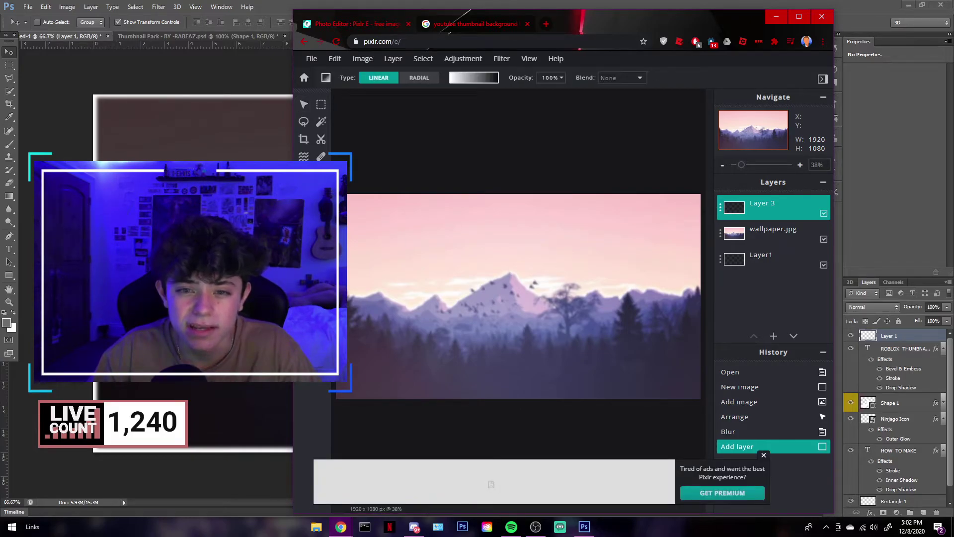
pyautogui.rightClick(329, 245)
pyautogui.press('b')
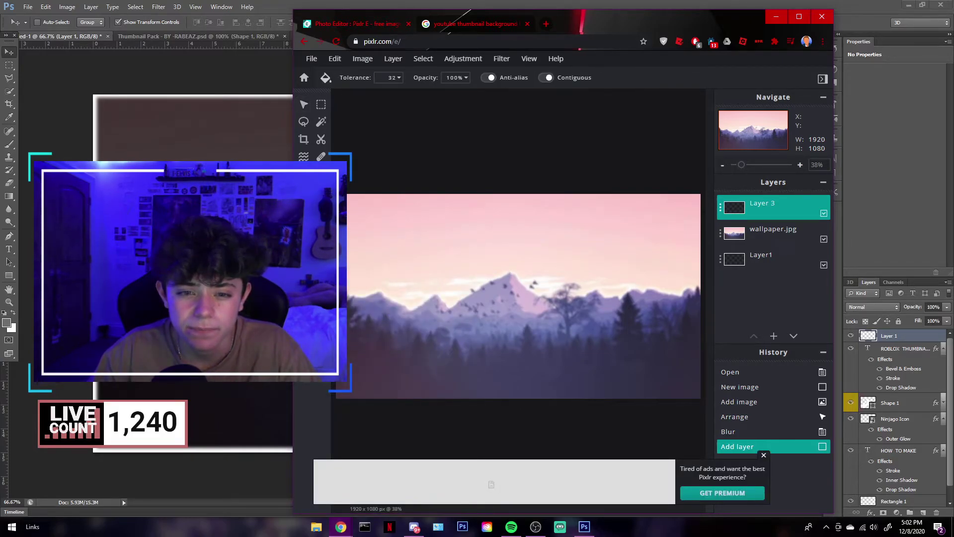
pyautogui.click(321, 243)
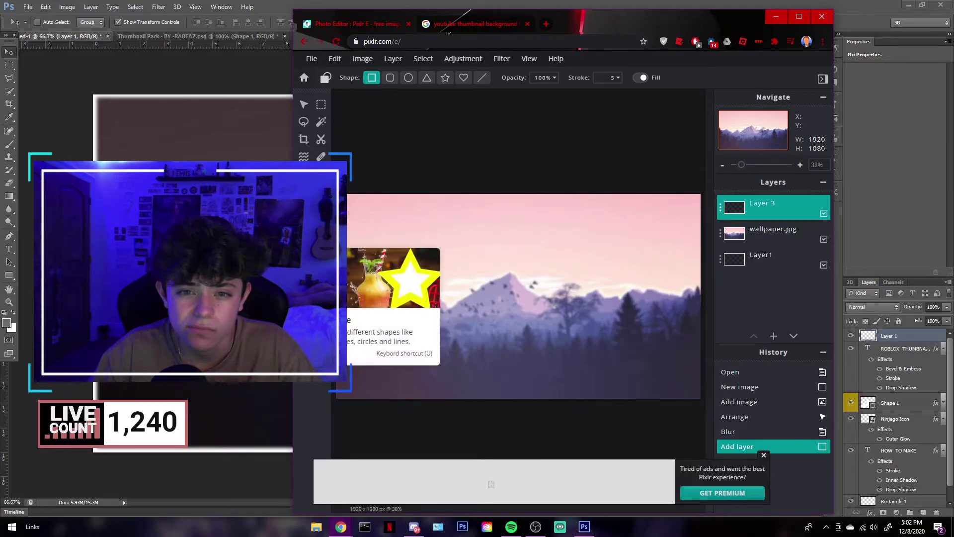
pyautogui.moveTo(348, 198); pyautogui.dragTo(359, 284)
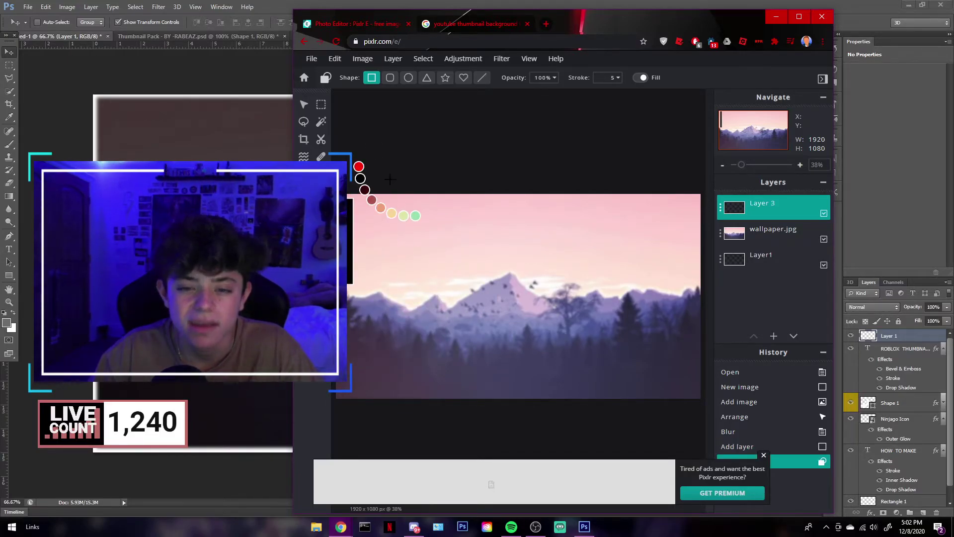
pyautogui.hotkey('ctrl', 'z')
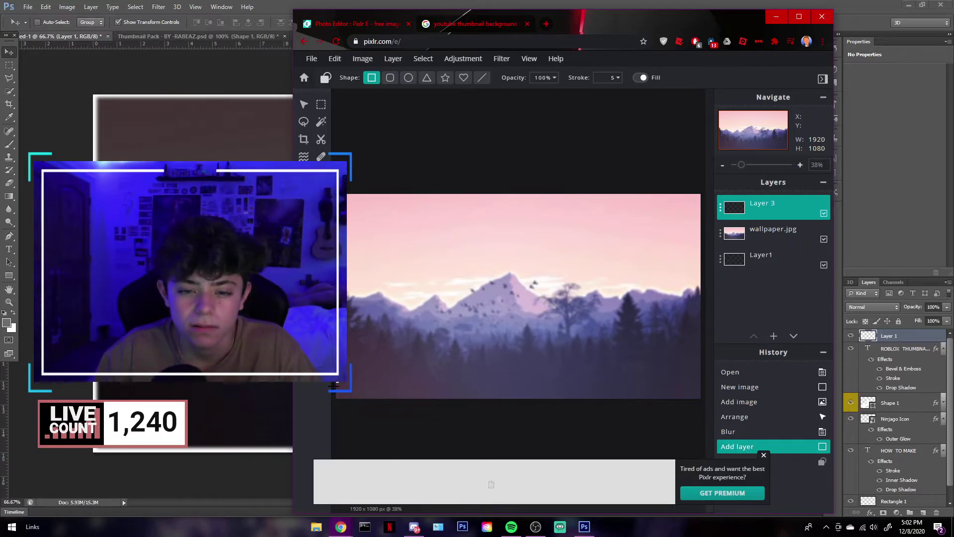
pyautogui.hotkey('ctrl', 'y')
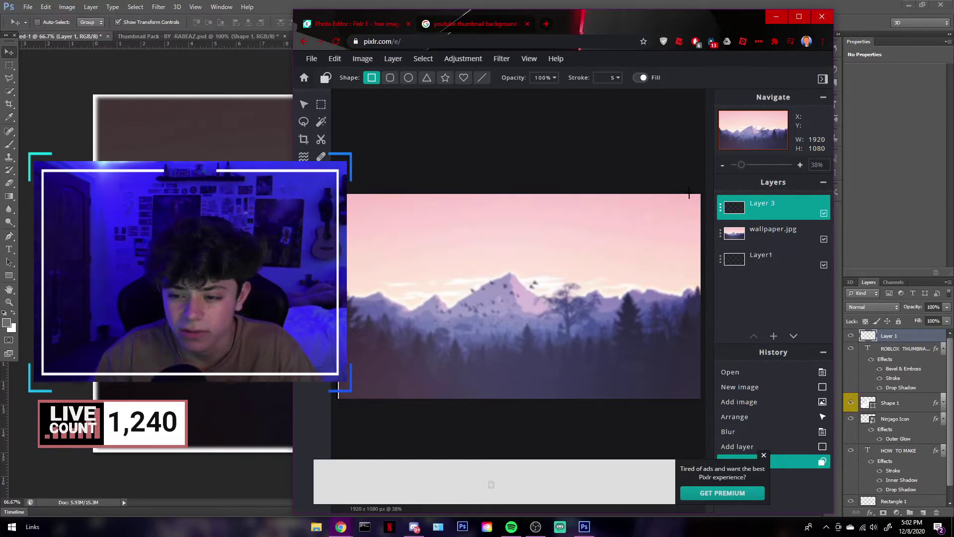
pyautogui.click(764, 455)
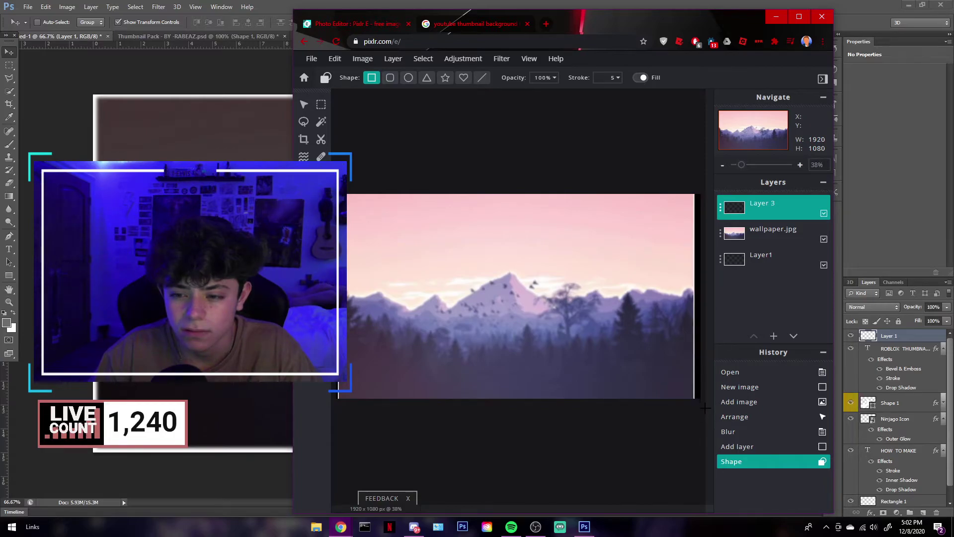
# - Draw more thin rectangles along the canvas's right and bottom edges on Layer 3
pyautogui.moveTo(705, 408)
pyautogui.mouseDown()
pyautogui.moveTo(699, 192)
pyautogui.moveTo(348, 200)
pyautogui.mouseUp()
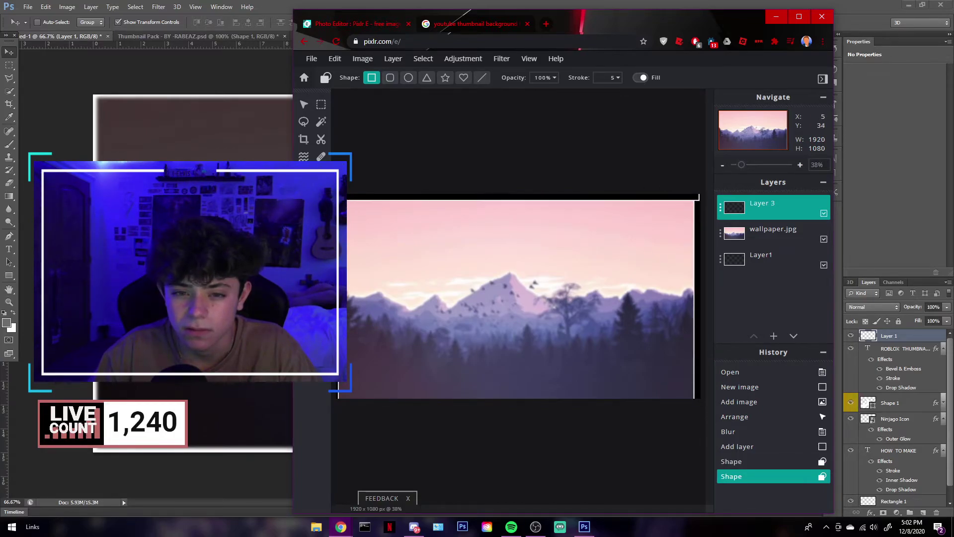
pyautogui.moveTo(701, 403); pyautogui.dragTo(327, 396)
pyautogui.moveTo(395, 368); pyautogui.dragTo(337, 386)
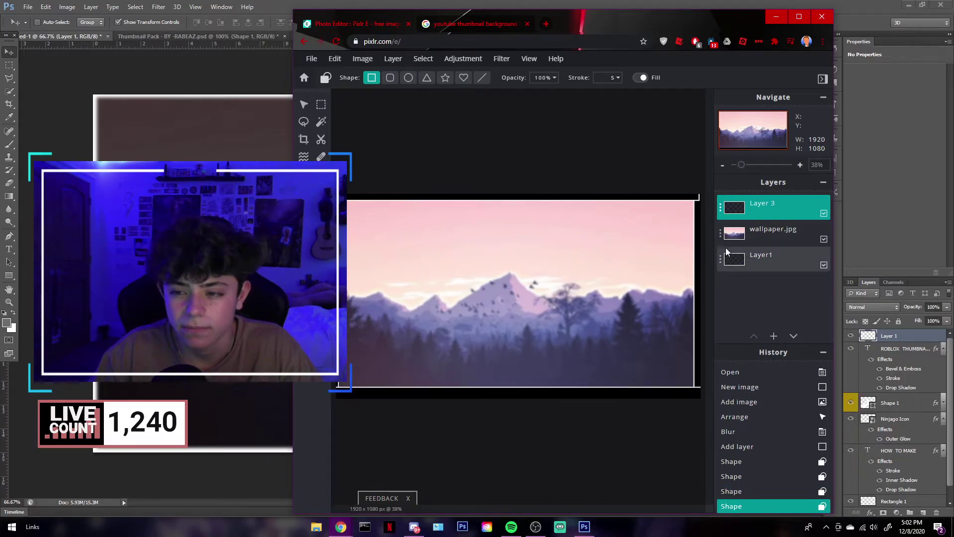
pyautogui.click(824, 213)
pyautogui.click(824, 213)
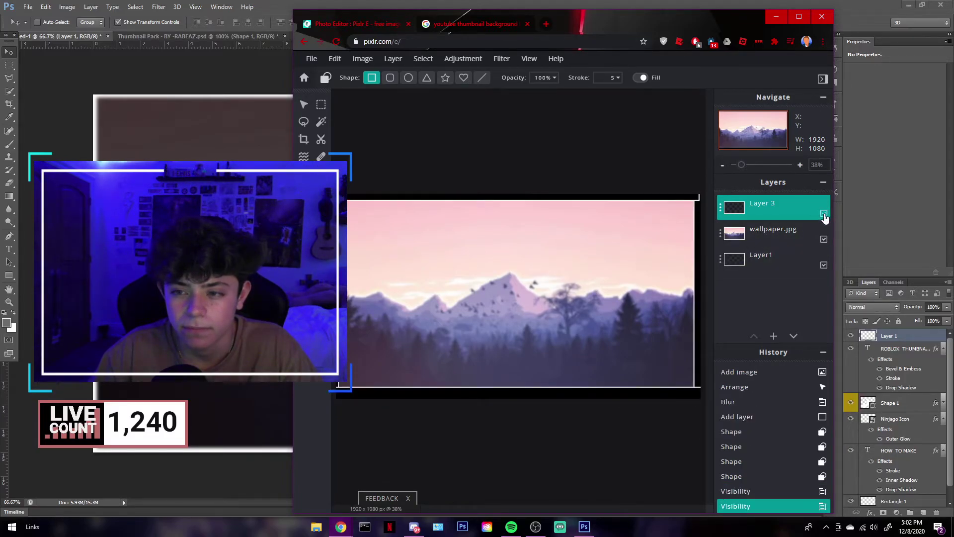
# - Apply a Gaussian blur of amount 85 to Layer 3
pyautogui.click(502, 59)
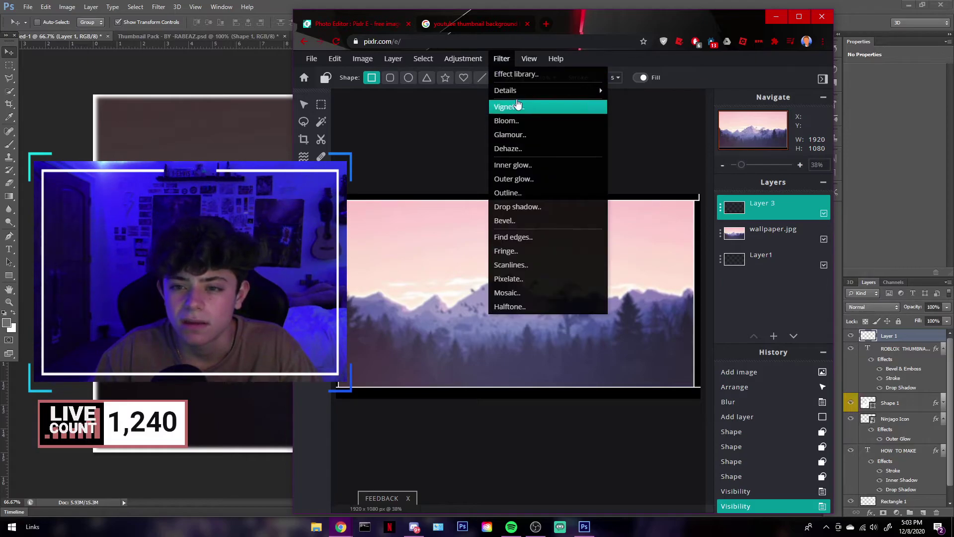
pyautogui.moveTo(516, 90)
pyautogui.click(642, 129)
pyautogui.moveTo(468, 297); pyautogui.dragTo(556, 298)
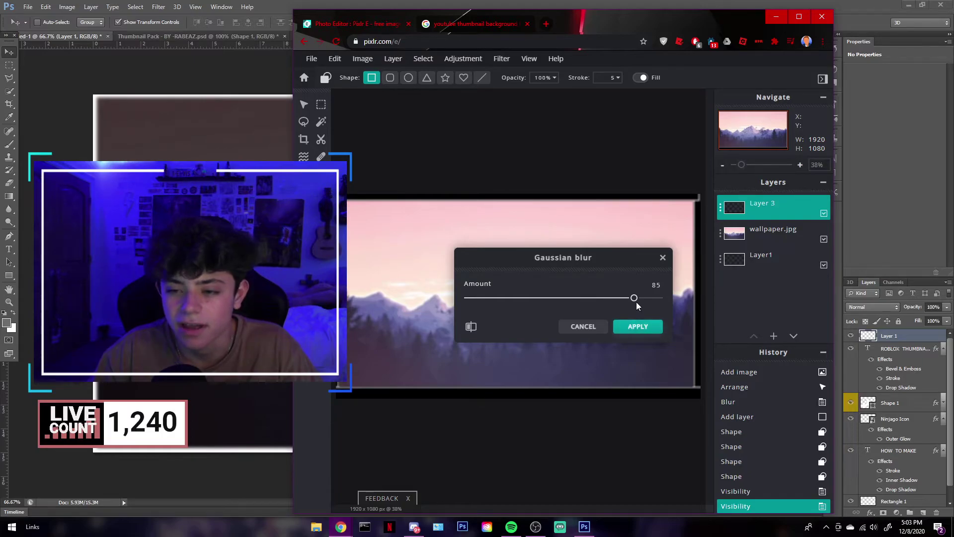
pyautogui.click(636, 328)
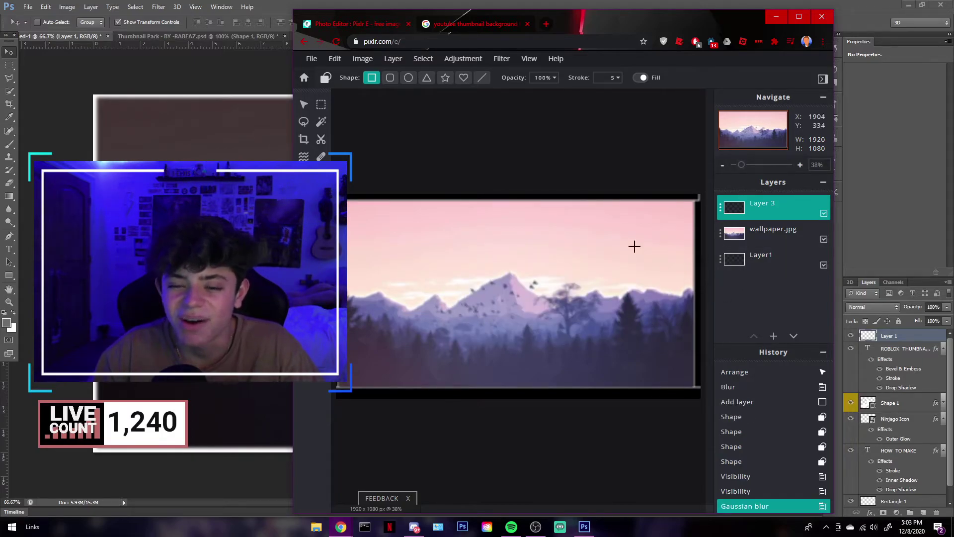
pyautogui.click(383, 59)
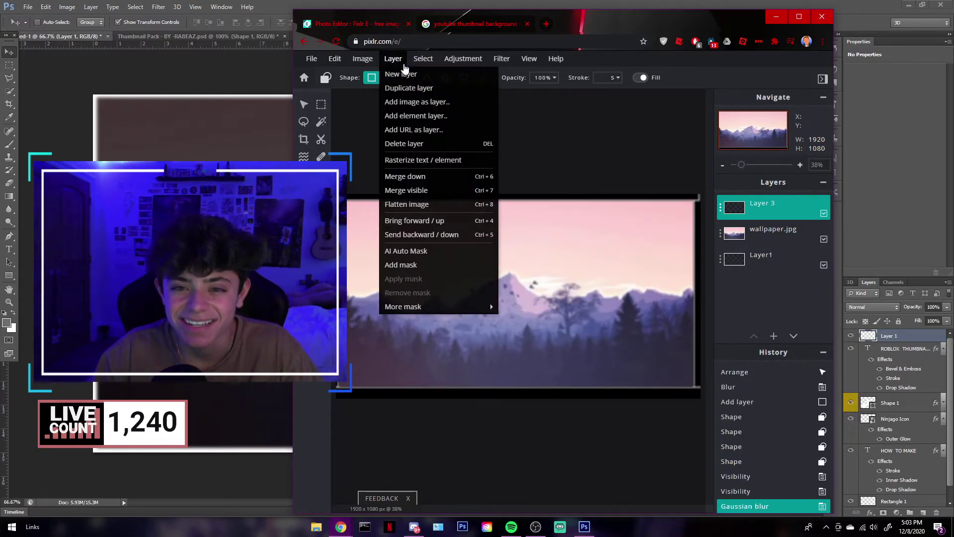
pyautogui.click(405, 102)
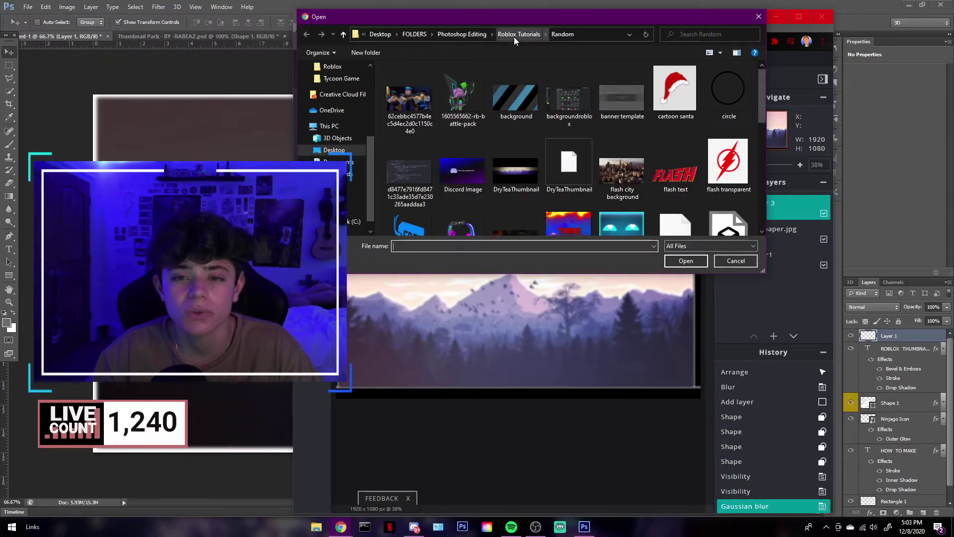
pyautogui.doubleClick(466, 86)
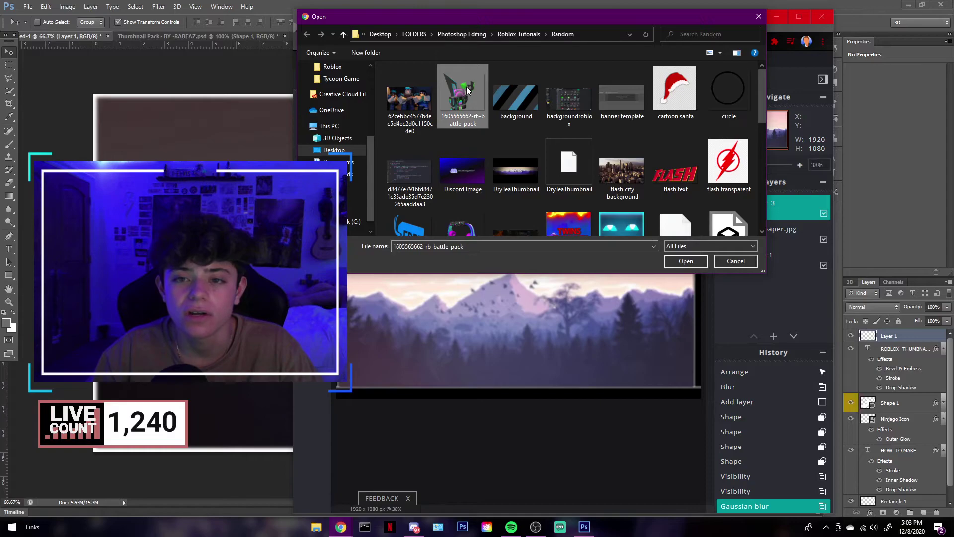
pyautogui.click(311, 104)
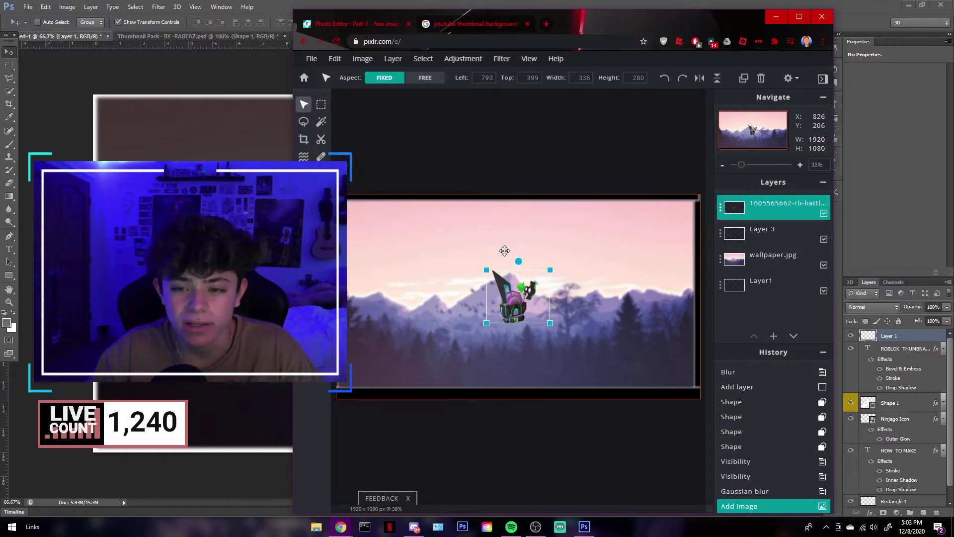
pyautogui.press('Delete')
# - Search Google Images for 'roblox character trasnparent'
pyautogui.click(453, 25)
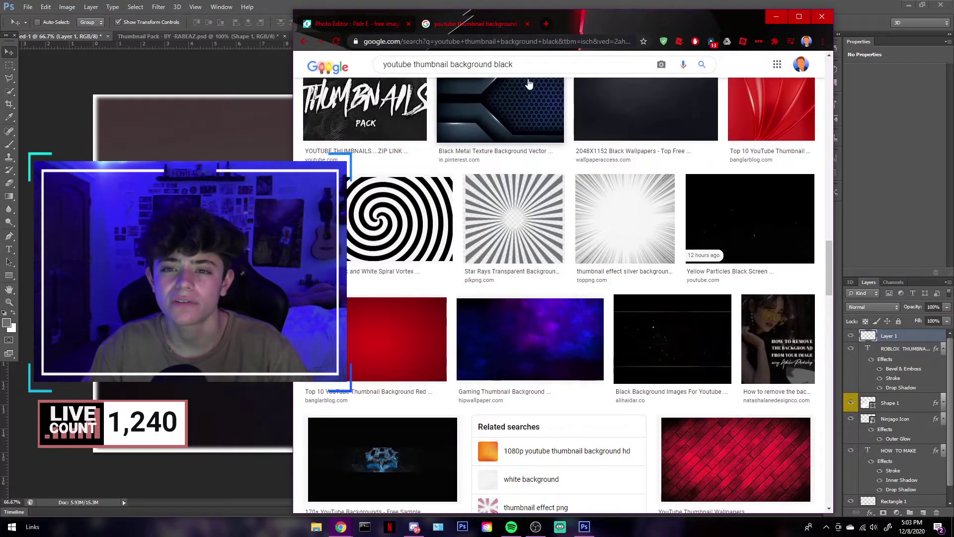
pyautogui.moveTo(514, 65); pyautogui.dragTo(364, 69)
pyautogui.write('roblox cha')
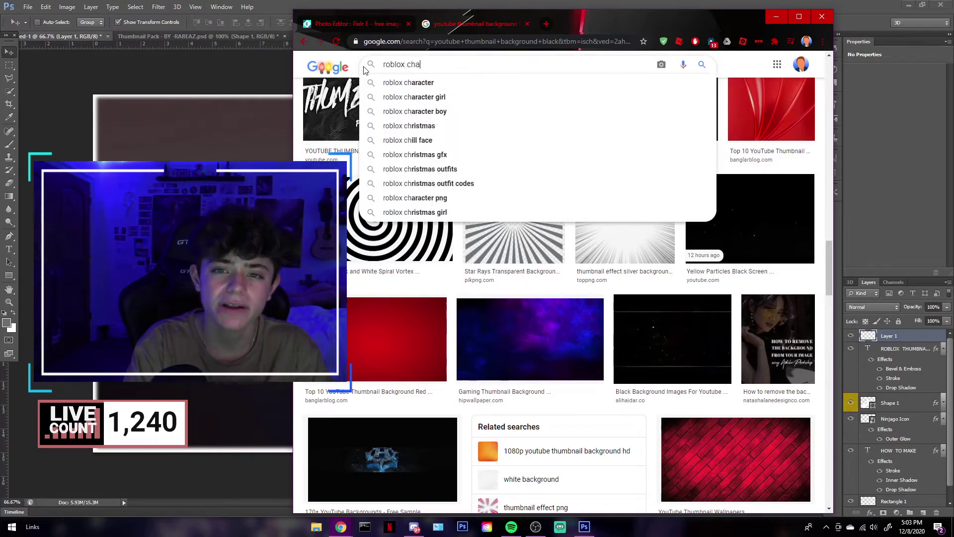
pyautogui.write('racter trasnparent')
pyautogui.press('Return')
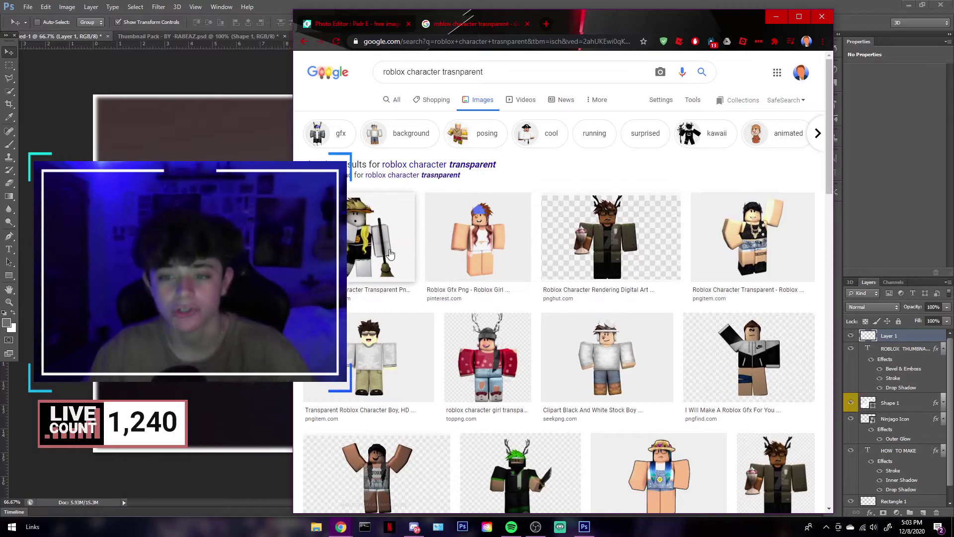
# - Preview several Roblox character results, including the straw-hat and antler girl images
pyautogui.scroll(-2, 582, 282)
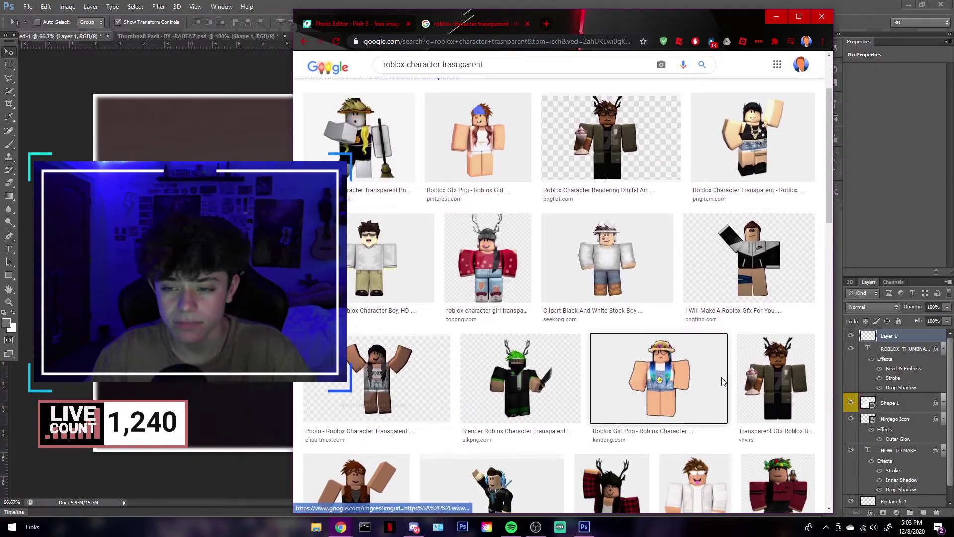
pyautogui.click(658, 377)
pyautogui.click(699, 343)
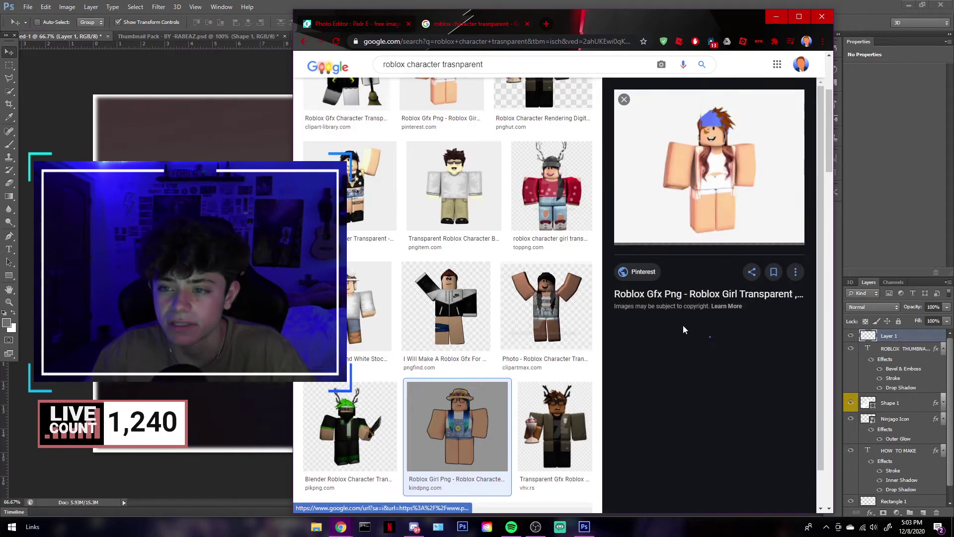
pyautogui.click(735, 364)
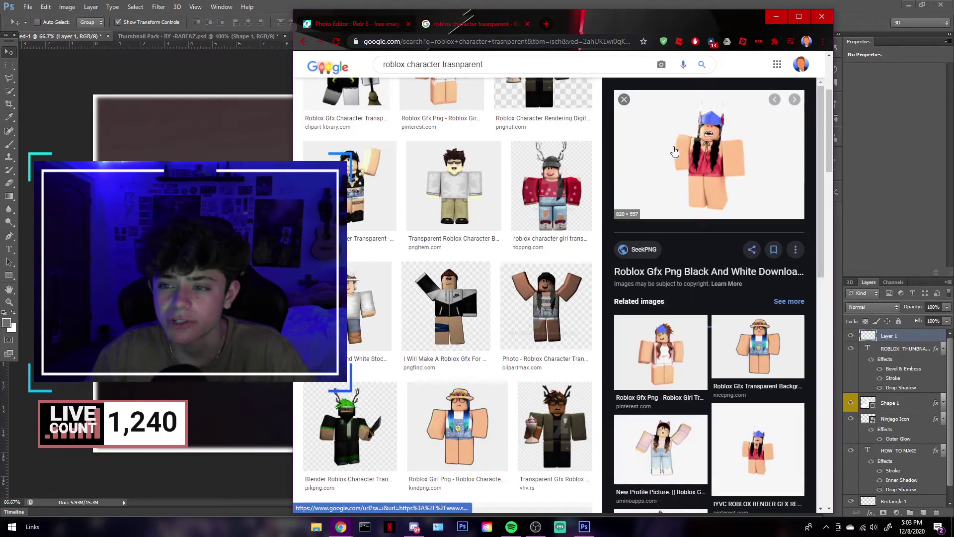
pyautogui.scroll(4, 547, 199)
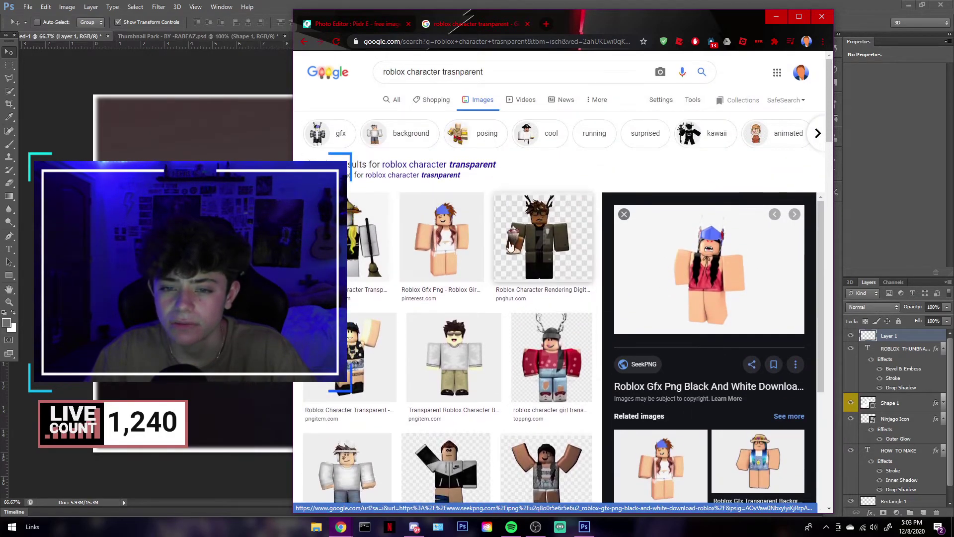
pyautogui.click(543, 233)
pyautogui.click(369, 146)
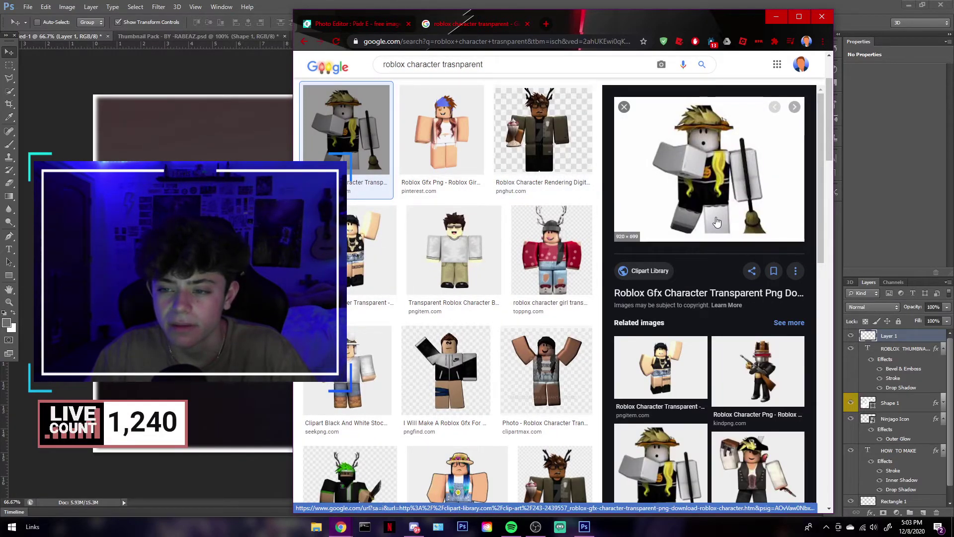
pyautogui.press('Right')
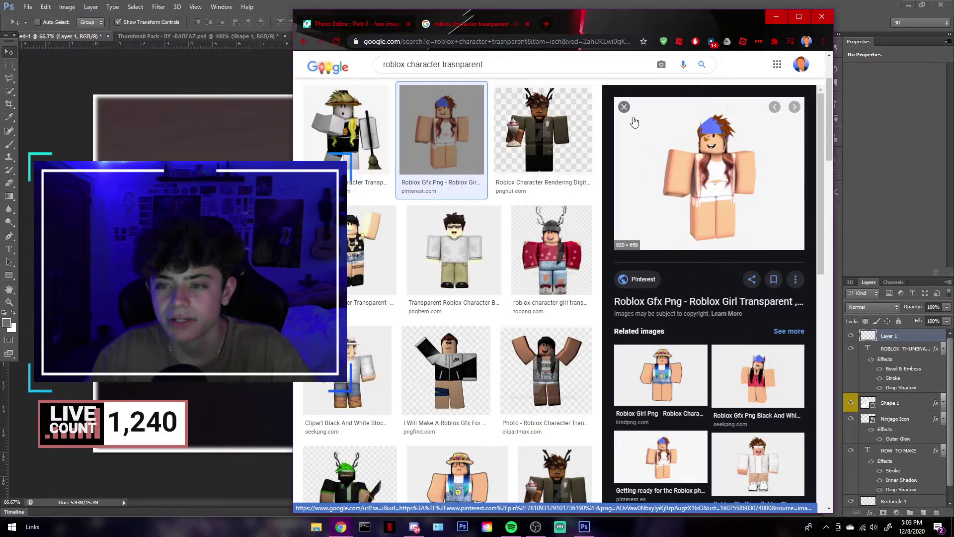
pyautogui.press('Right')
pyautogui.press('Right')
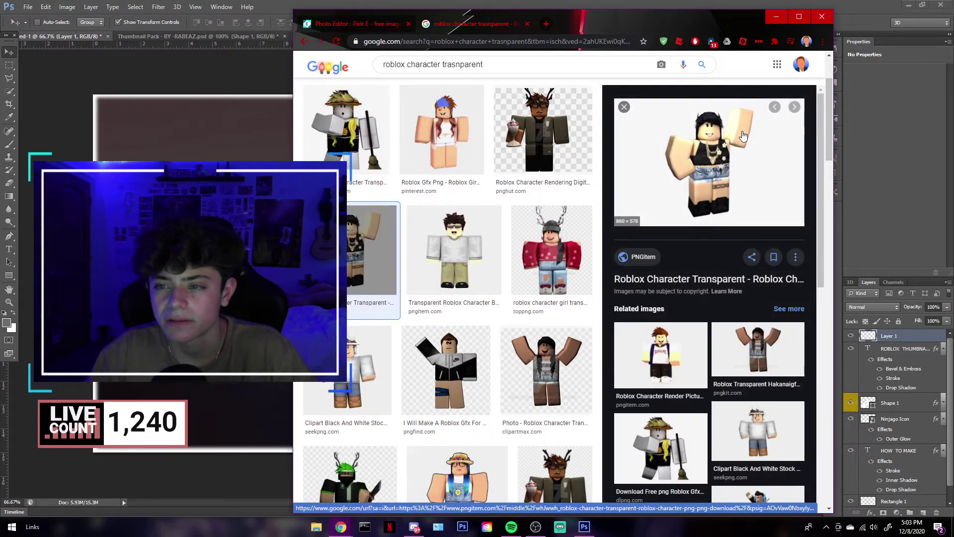
pyautogui.click(551, 248)
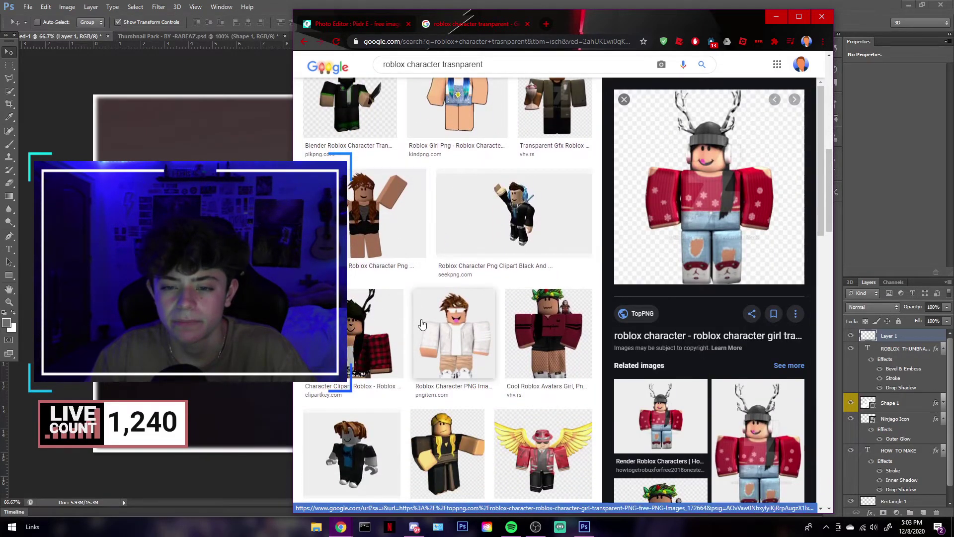
pyautogui.click(453, 332)
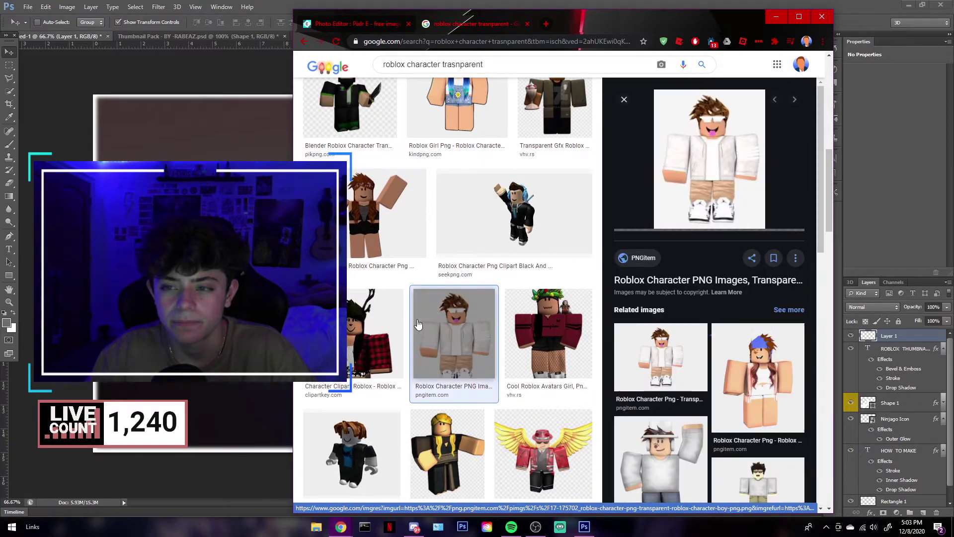
pyautogui.click(384, 324)
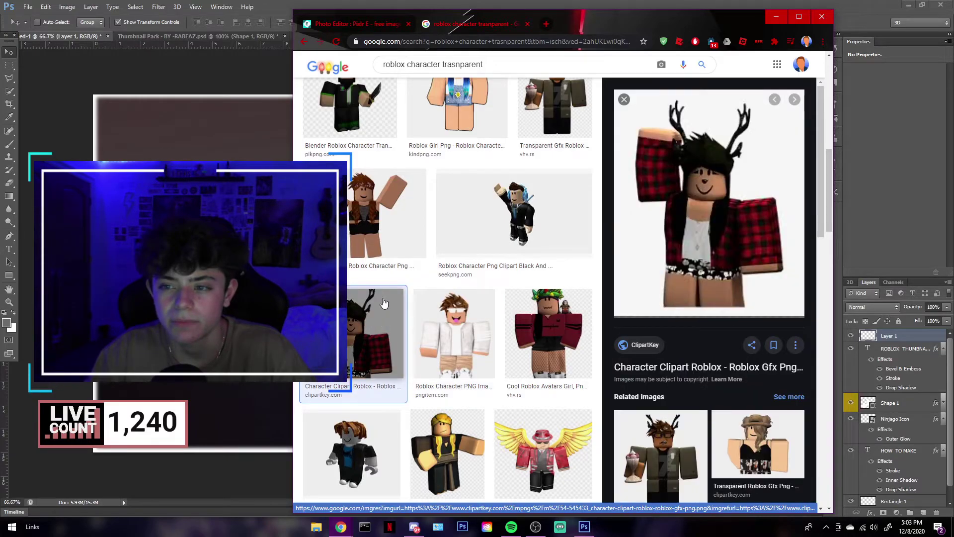
pyautogui.click(370, 240)
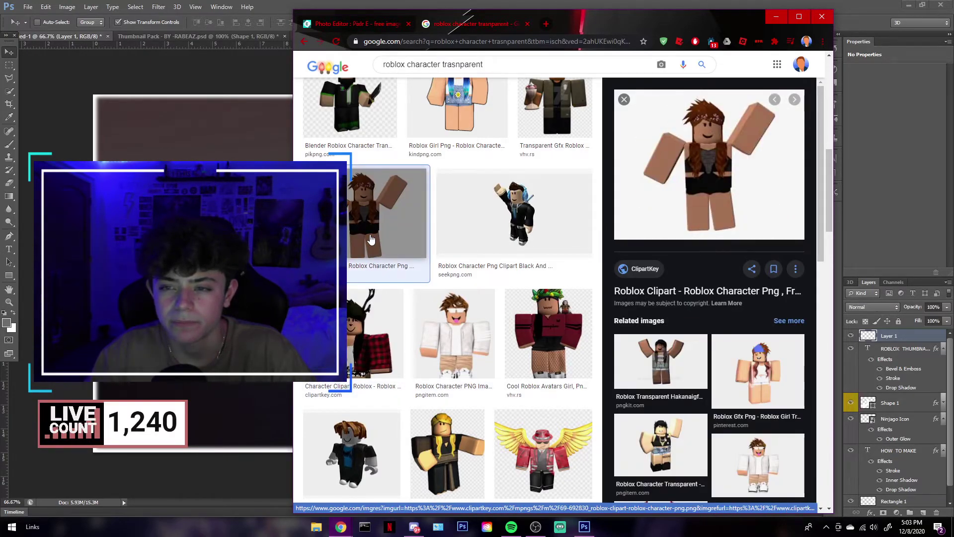
pyautogui.click(360, 323)
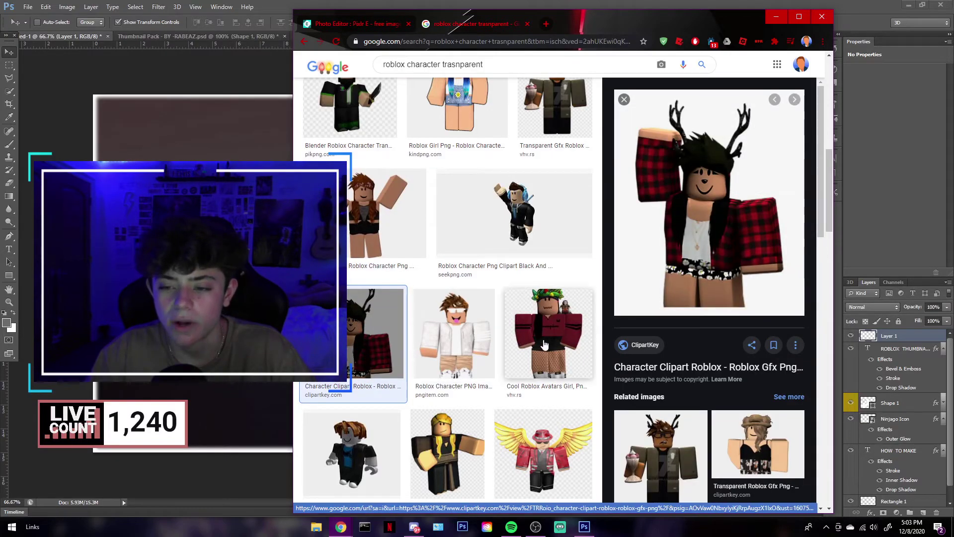
# - Scroll further and preview the pirate, Supreme shirt and plaid outfit character images
pyautogui.scroll(-2, 498, 346)
pyautogui.scroll(-6, 499, 347)
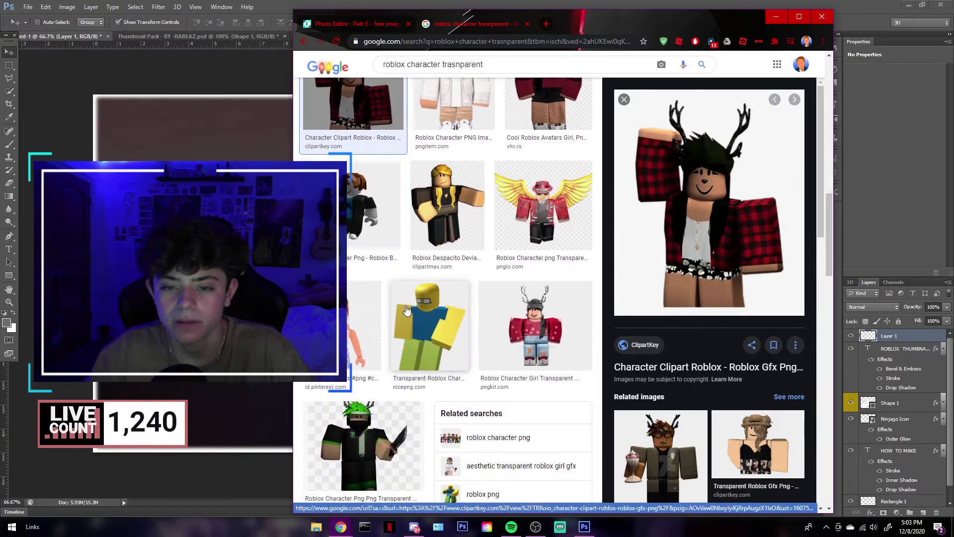
pyautogui.scroll(-3, 433, 261)
pyautogui.click(366, 268)
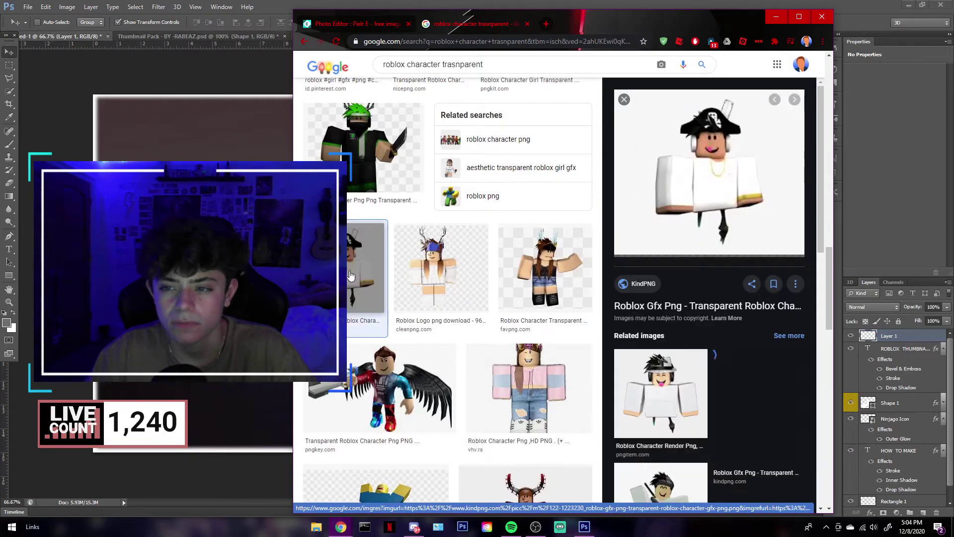
pyautogui.click(724, 394)
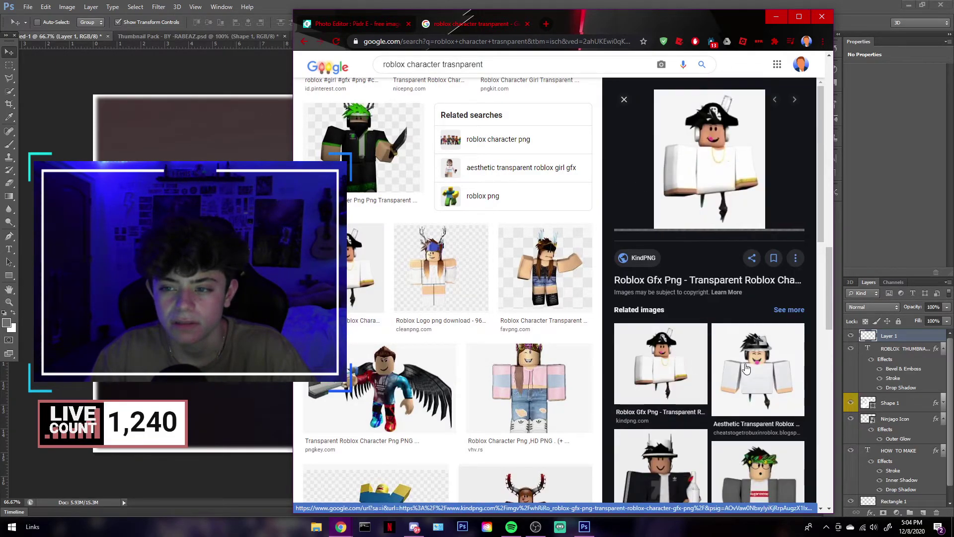
pyautogui.click(745, 368)
pyautogui.scroll(-6, 745, 368)
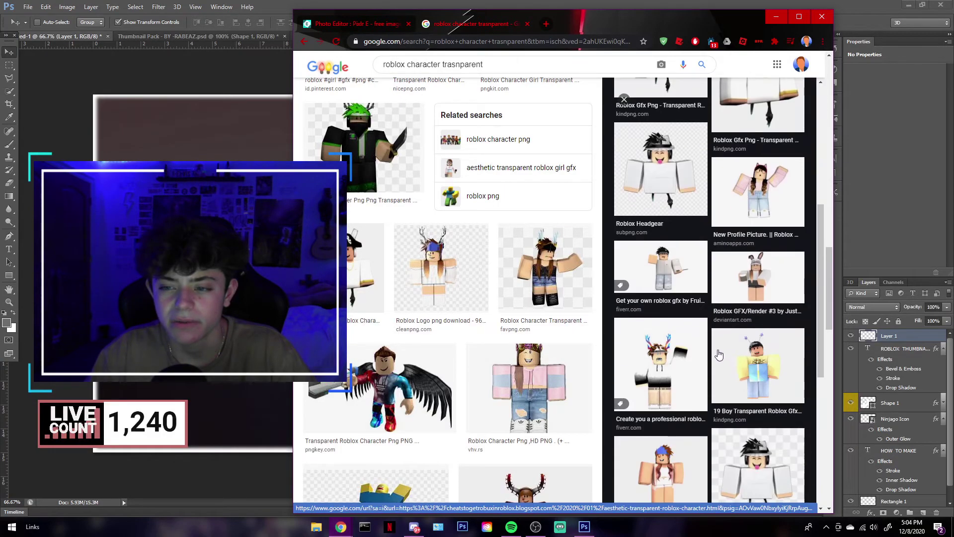
pyautogui.scroll(-4, 512, 272)
pyautogui.scroll(-5, 529, 194)
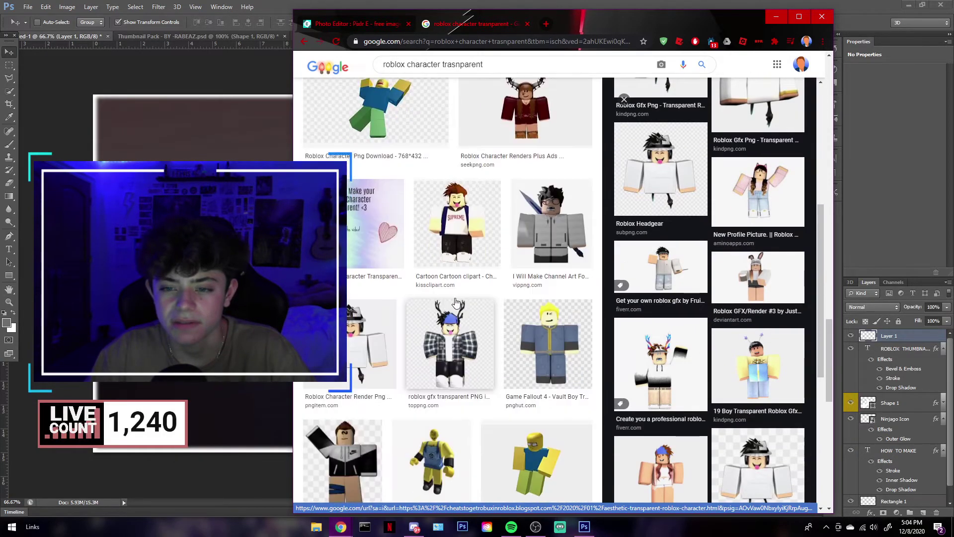
pyautogui.scroll(-4, 521, 201)
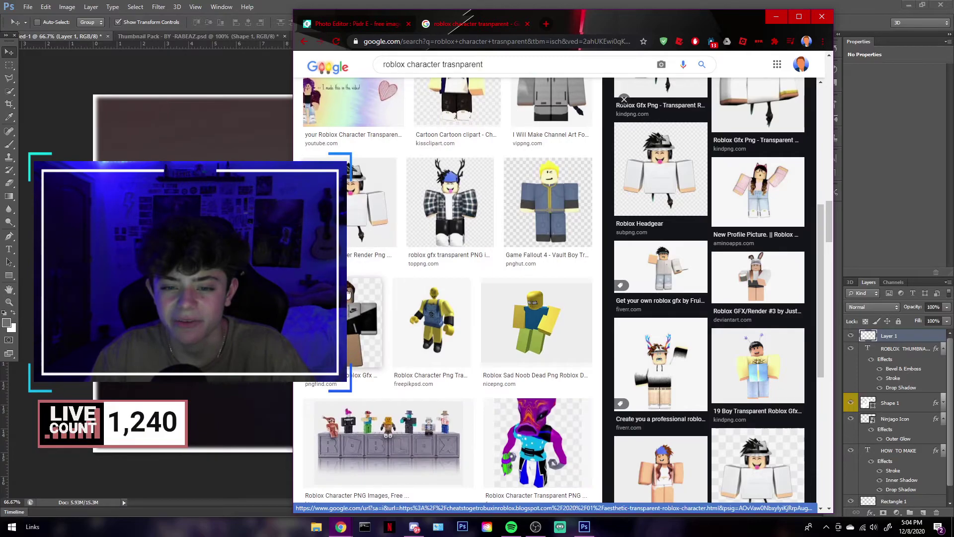
pyautogui.scroll(-4, 492, 246)
pyautogui.scroll(-4, 437, 273)
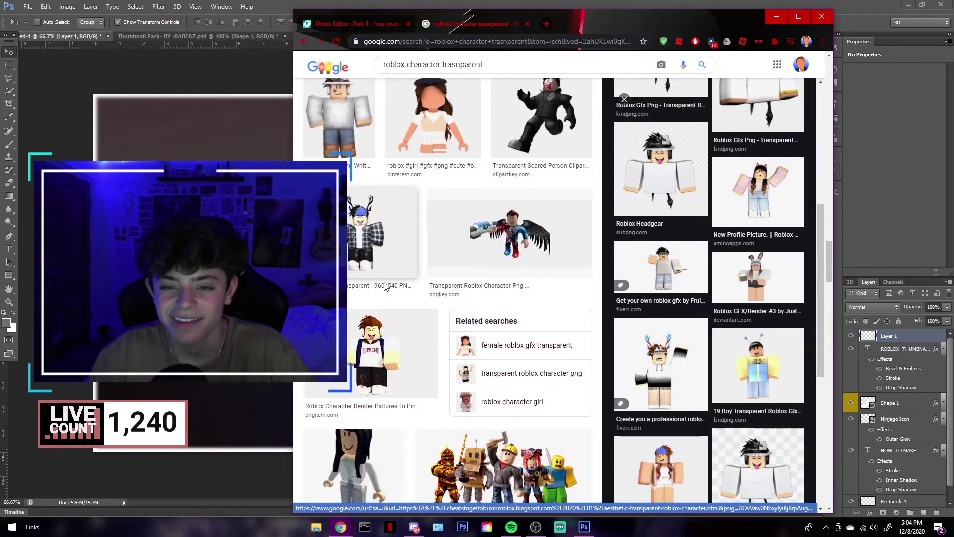
pyautogui.click(389, 305)
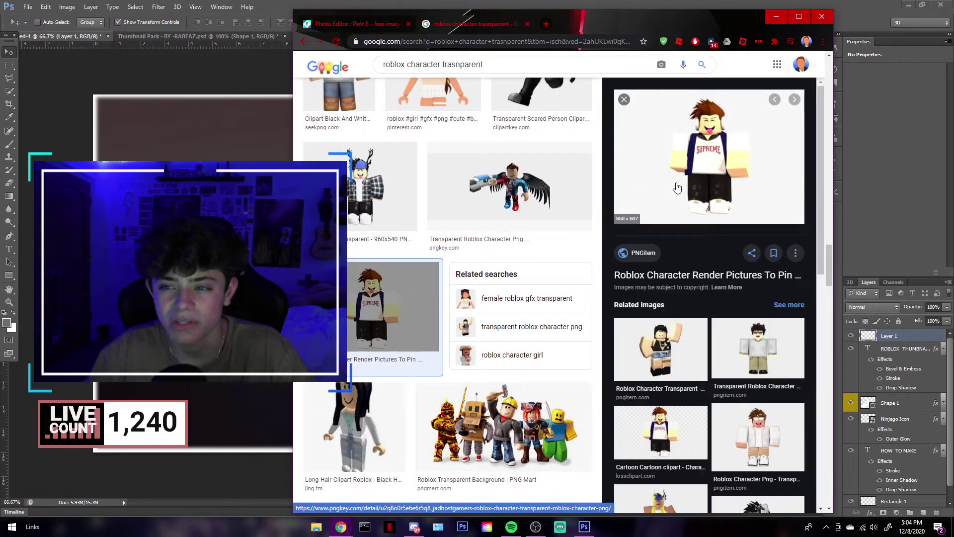
pyautogui.click(349, 190)
# - Save the plaid outfit character image as asdf.png
pyautogui.rightClick(742, 180)
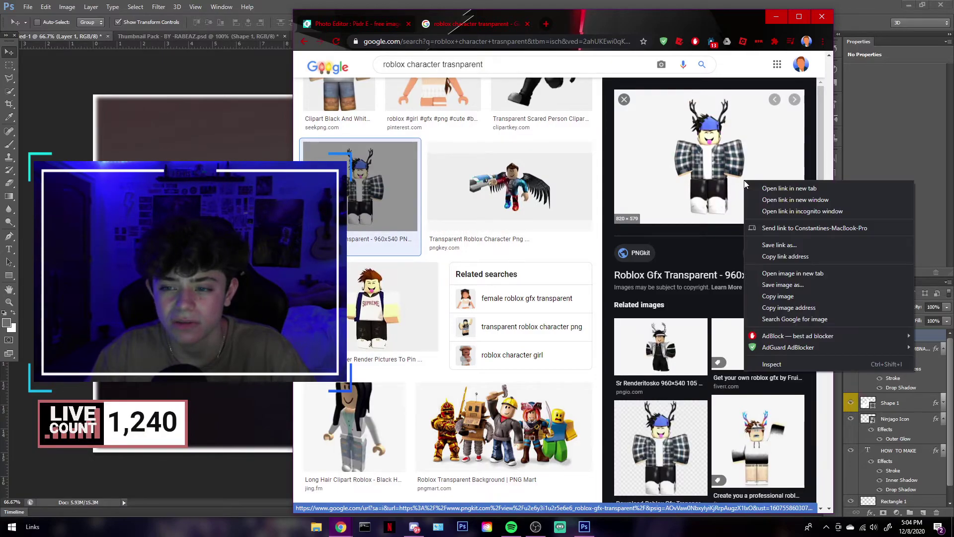
pyautogui.click(767, 285)
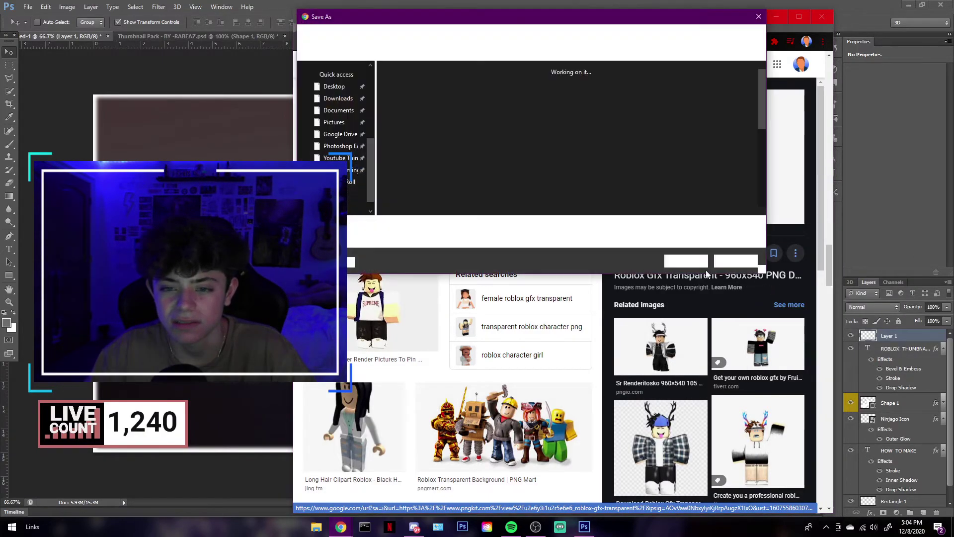
pyautogui.write('asdf')
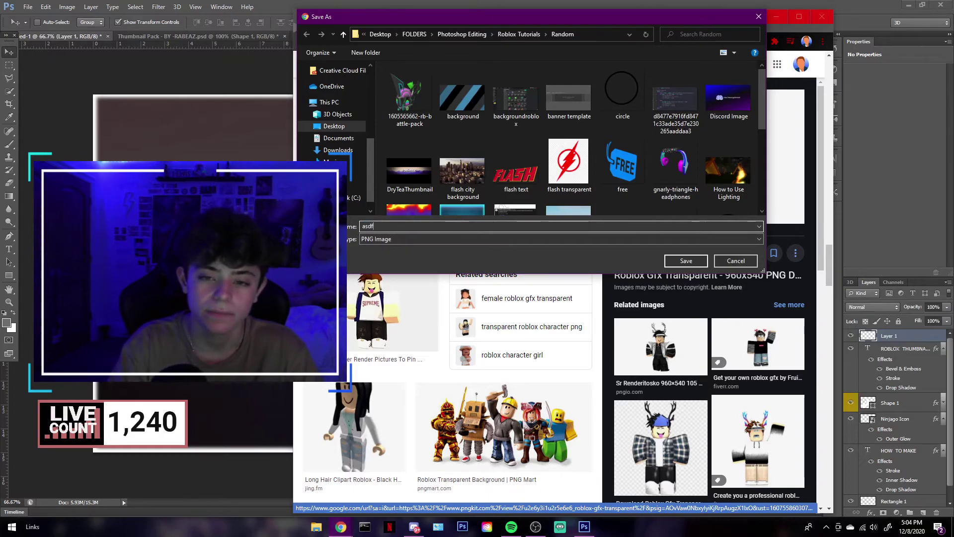
pyautogui.press('Return')
# - Add the asdf image as a layer, nudge it, then delete it again
pyautogui.click(397, 24)
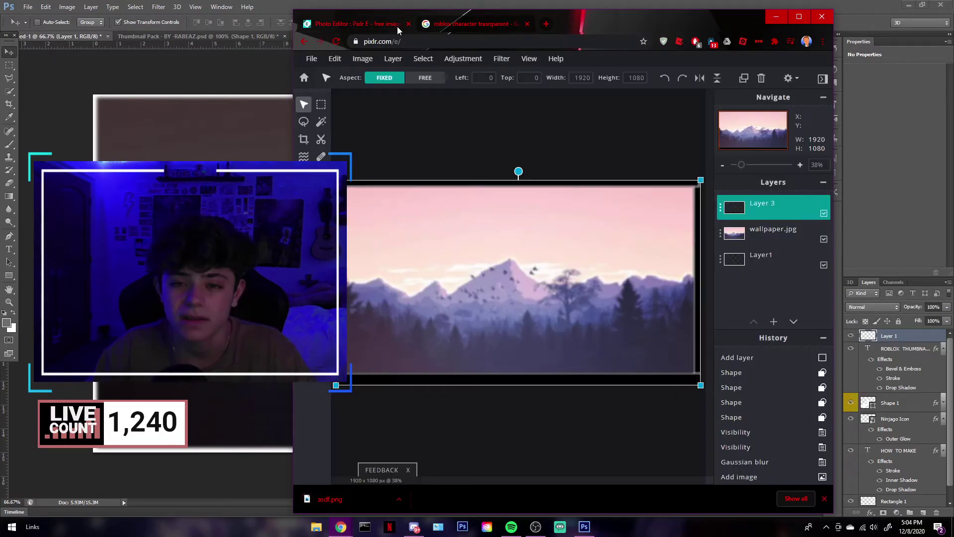
pyautogui.click(393, 59)
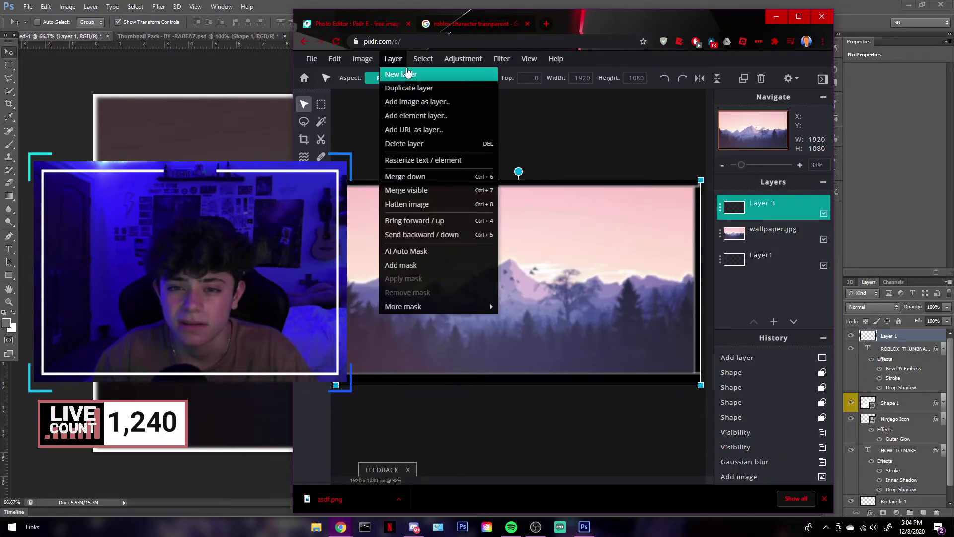
pyautogui.click(411, 105)
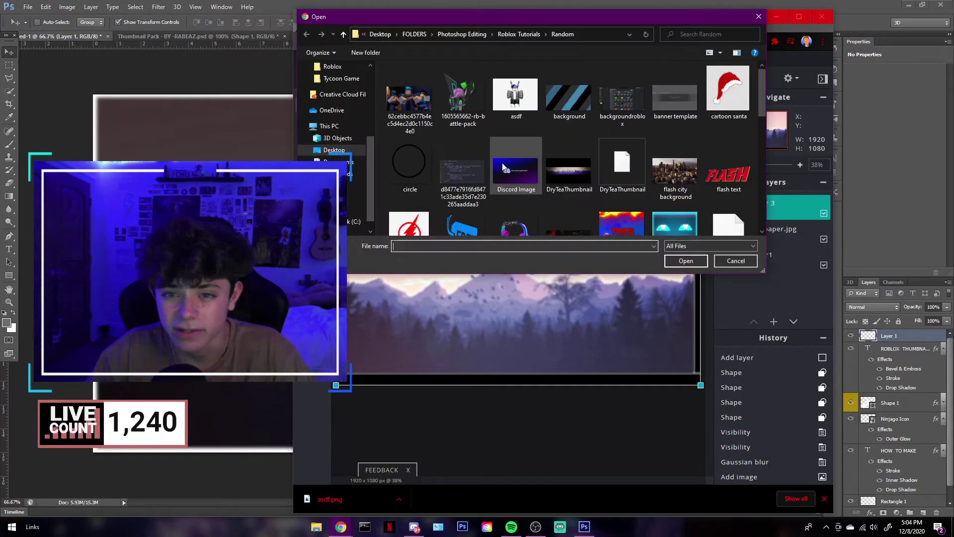
pyautogui.click(522, 103)
pyautogui.doubleClick(521, 104)
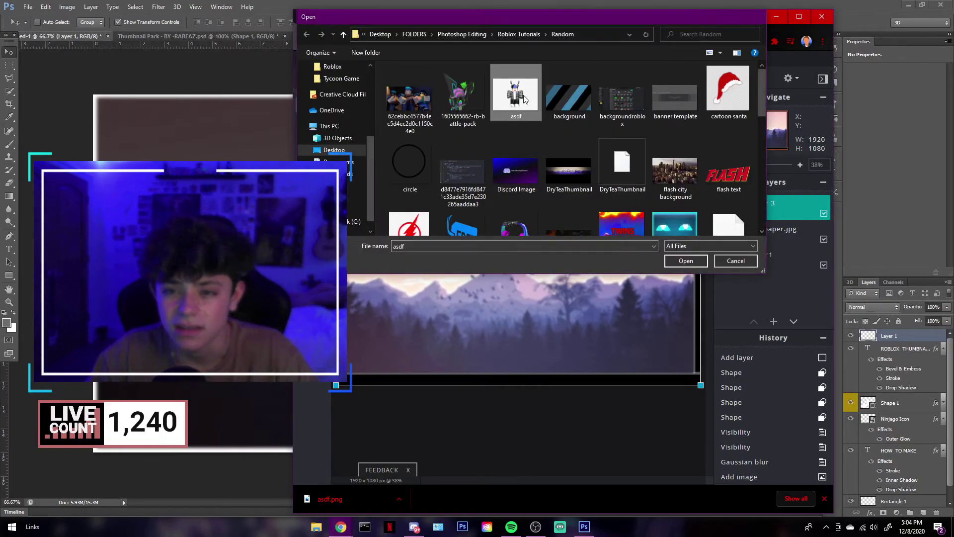
pyautogui.moveTo(555, 263)
pyautogui.mouseDown()
pyautogui.moveTo(547, 263)
pyautogui.moveTo(556, 250)
pyautogui.moveTo(531, 255)
pyautogui.moveTo(552, 257)
pyautogui.mouseUp()
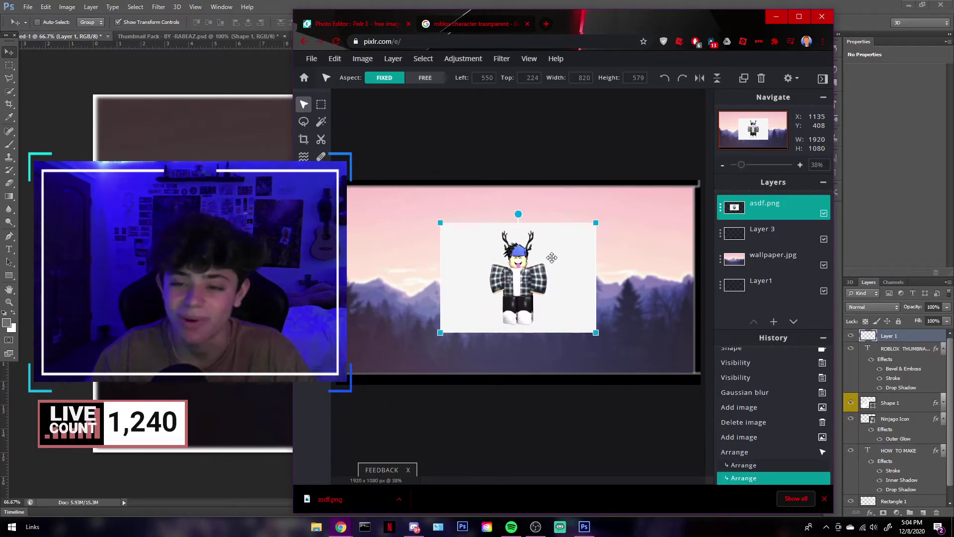
pyautogui.rightClick(551, 258)
pyautogui.click(549, 249)
pyautogui.moveTo(550, 247); pyautogui.dragTo(547, 251)
pyautogui.press('Delete')
# - Add MyGuyRender from the Transparent folder as a new layer
pyautogui.click(311, 59)
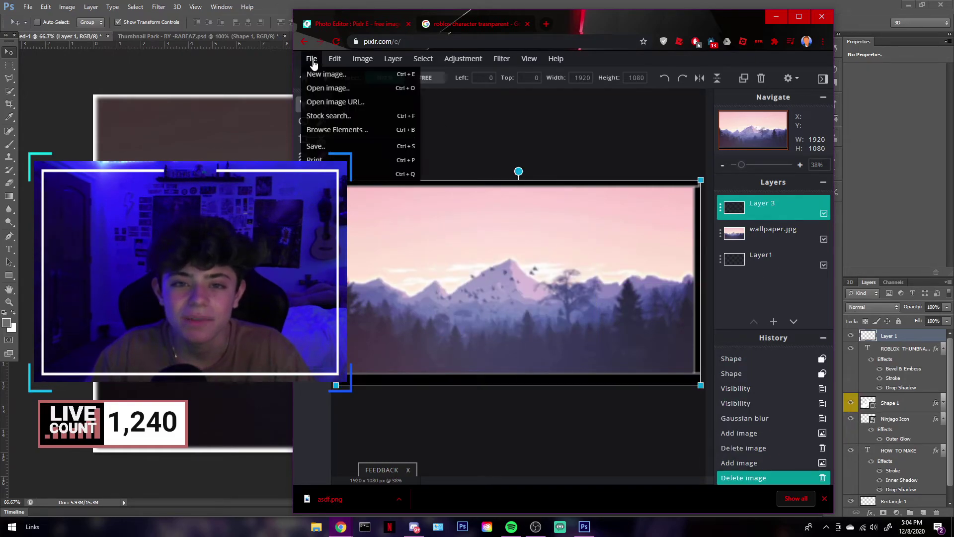
pyautogui.click(392, 59)
pyautogui.click(411, 97)
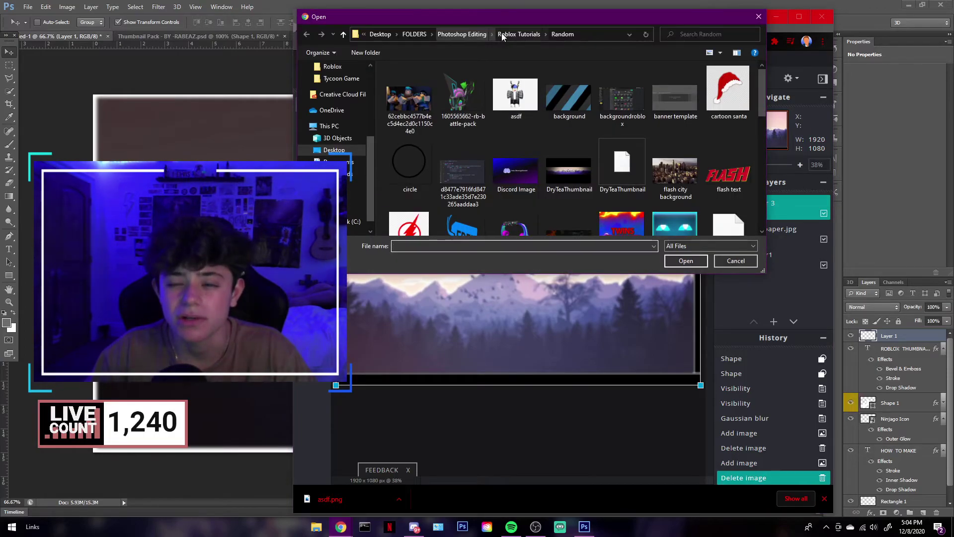
pyautogui.click(501, 33)
pyautogui.doubleClick(425, 142)
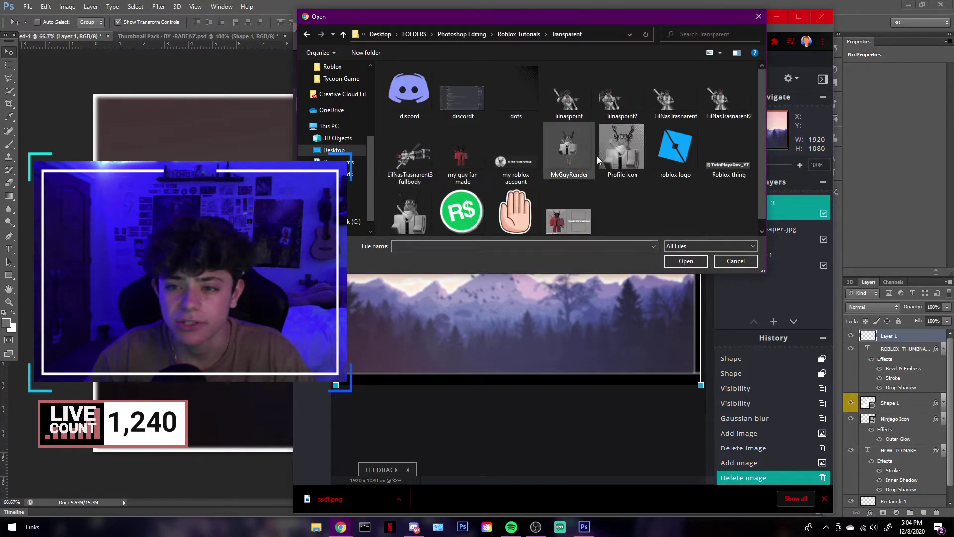
pyautogui.click(572, 154)
pyautogui.click(566, 97)
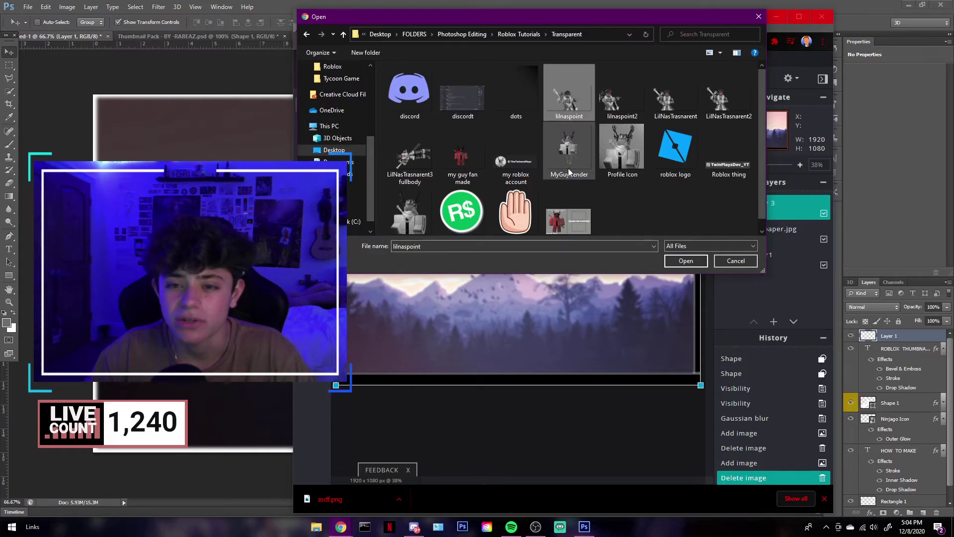
pyautogui.click(569, 149)
pyautogui.click(409, 163)
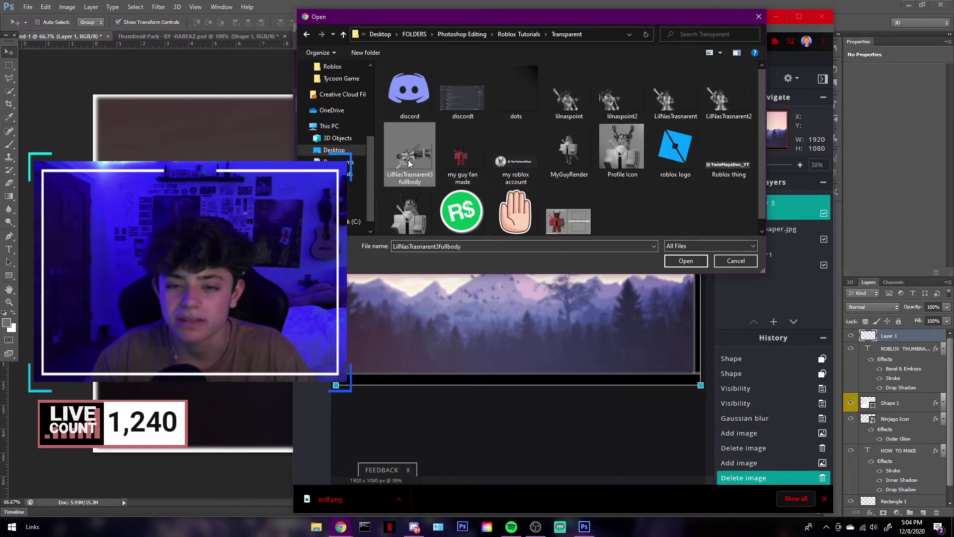
pyautogui.doubleClick(569, 149)
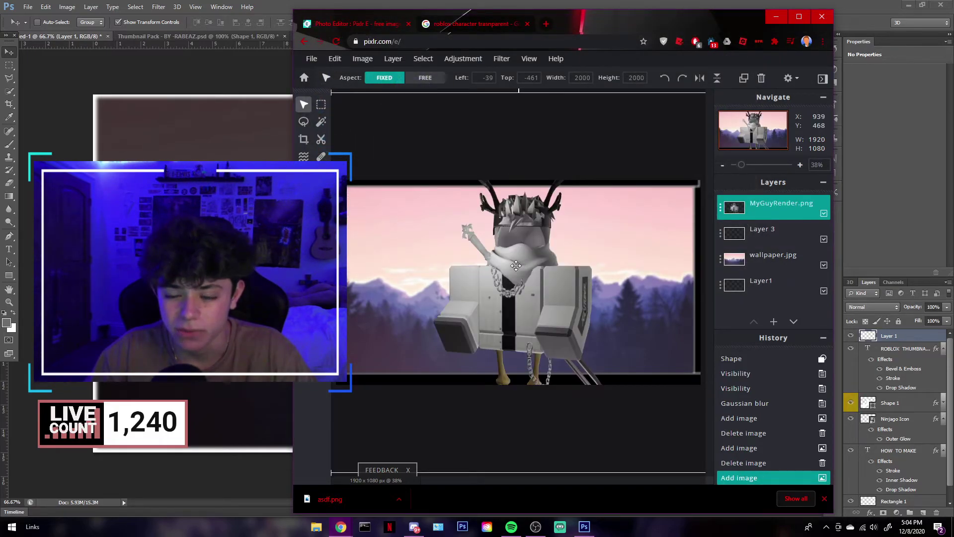
# - Move the character right, shrink it to 1210×1239, and place its layer below Layer 3
pyautogui.moveTo(516, 265); pyautogui.dragTo(553, 297)
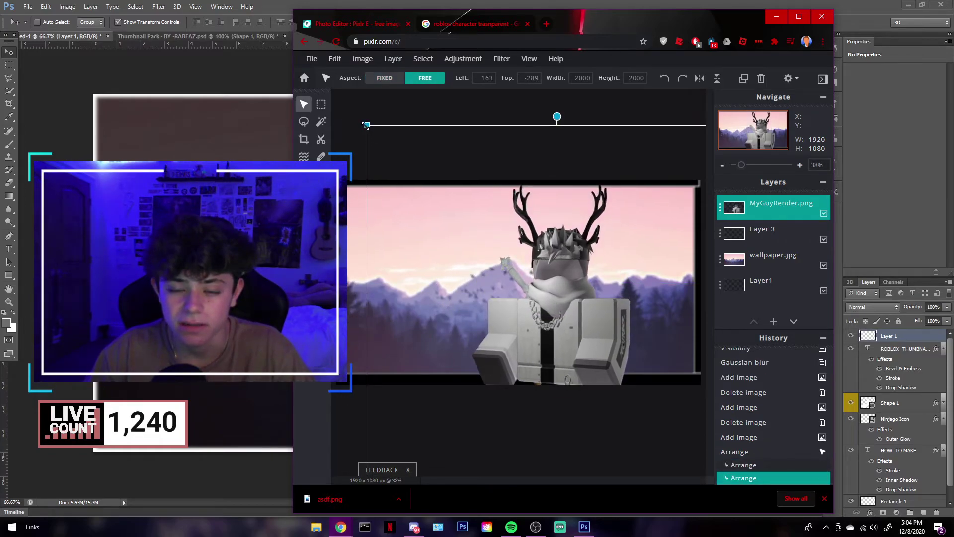
pyautogui.moveTo(367, 125); pyautogui.dragTo(493, 170)
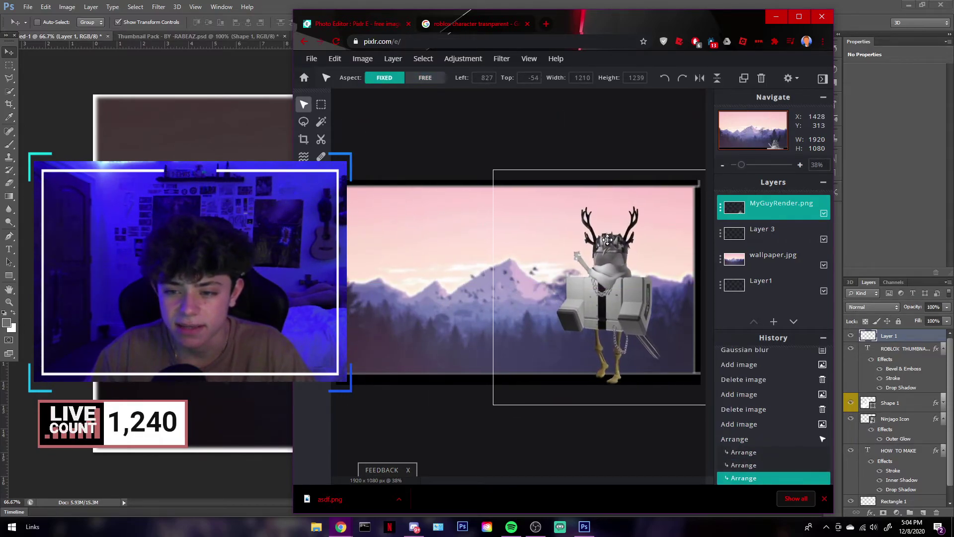
pyautogui.moveTo(607, 240); pyautogui.dragTo(602, 240)
pyautogui.moveTo(763, 210); pyautogui.dragTo(770, 236)
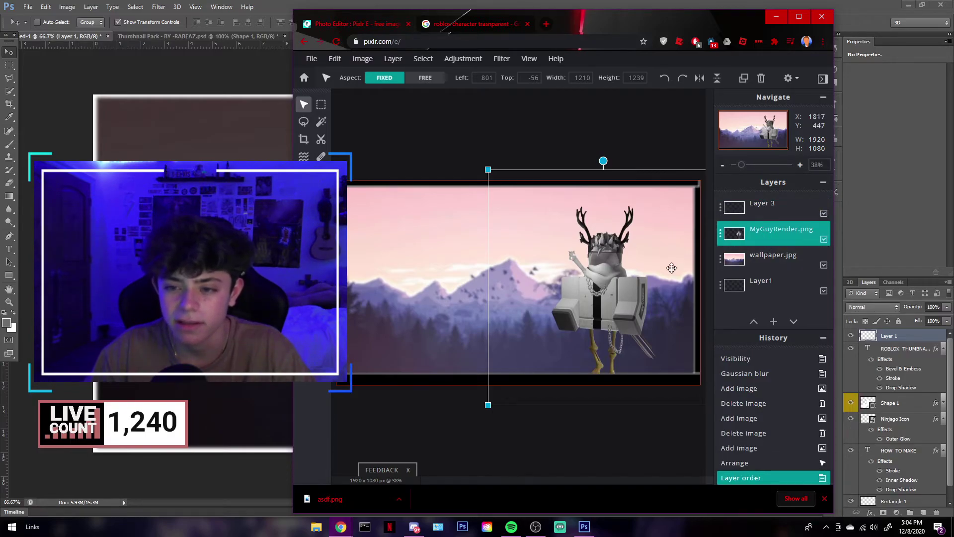
pyautogui.click(825, 498)
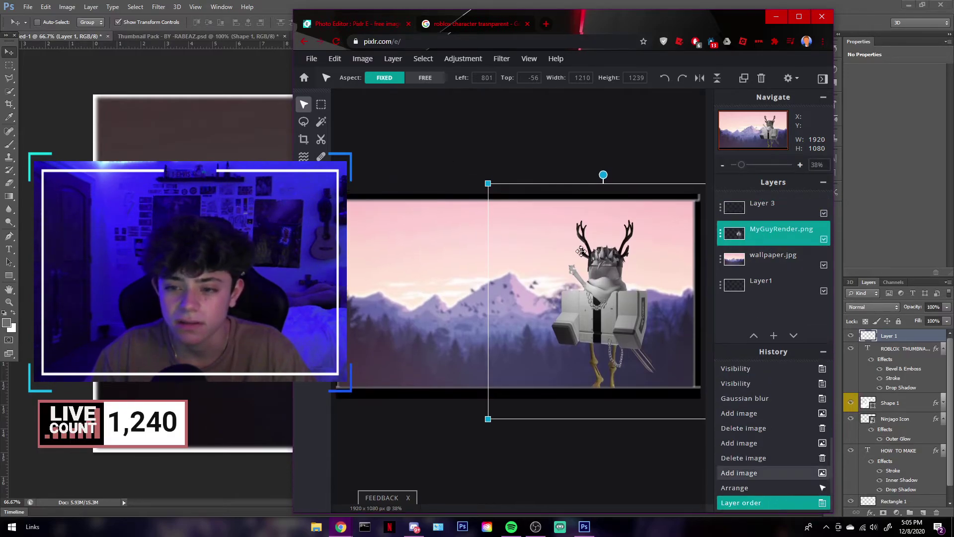
pyautogui.click(311, 59)
# - Add the sant hat image from the Random folder as a layer
pyautogui.moveTo(393, 58)
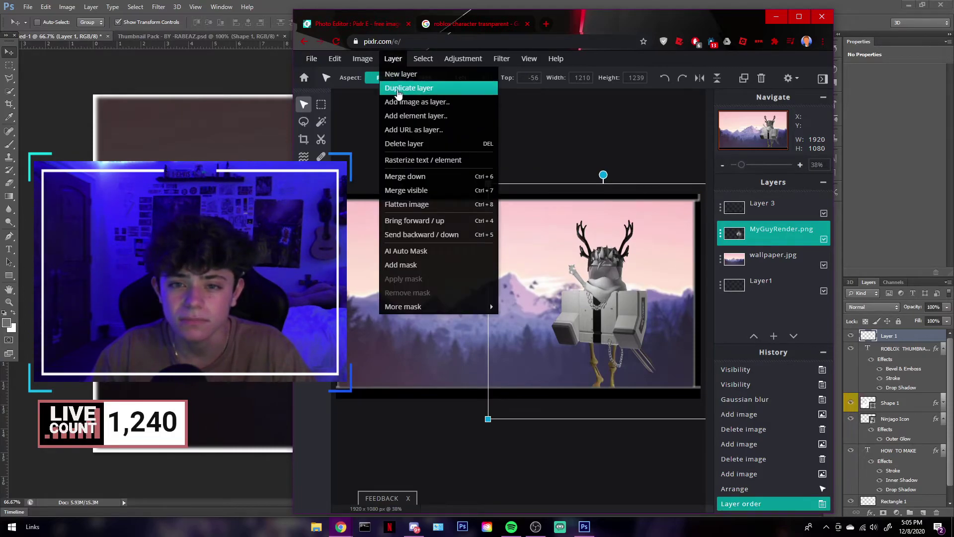
pyautogui.click(397, 102)
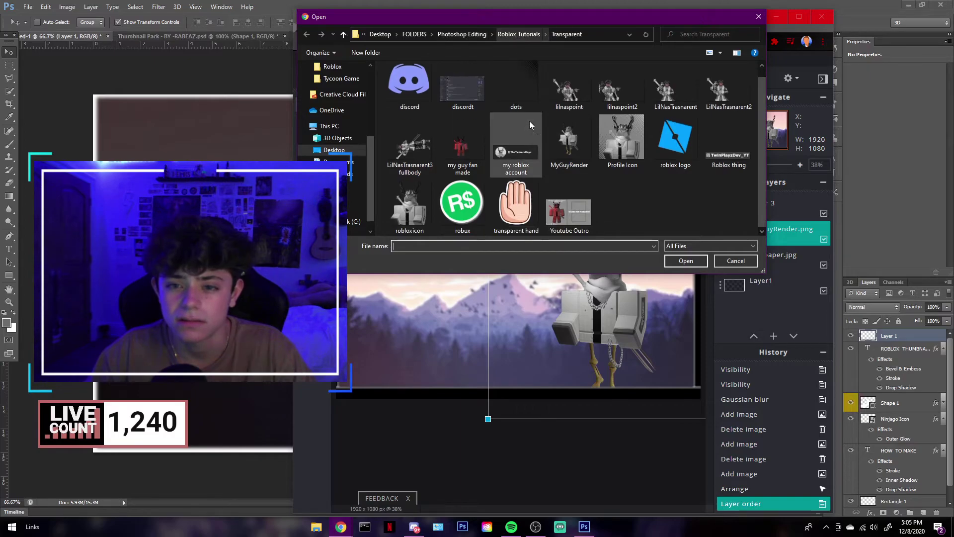
pyautogui.click(518, 34)
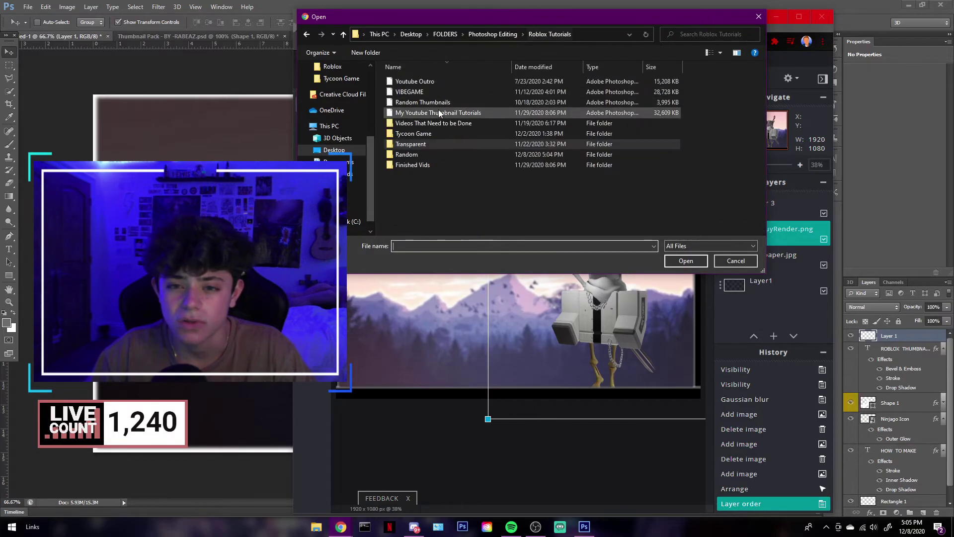
pyautogui.doubleClick(410, 154)
pyautogui.scroll(-5, 723, 104)
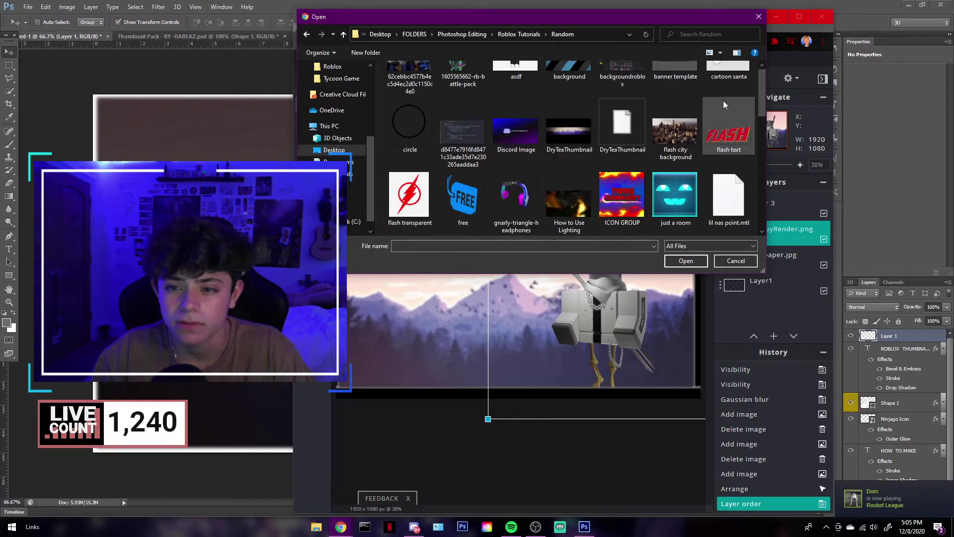
pyautogui.click(658, 144)
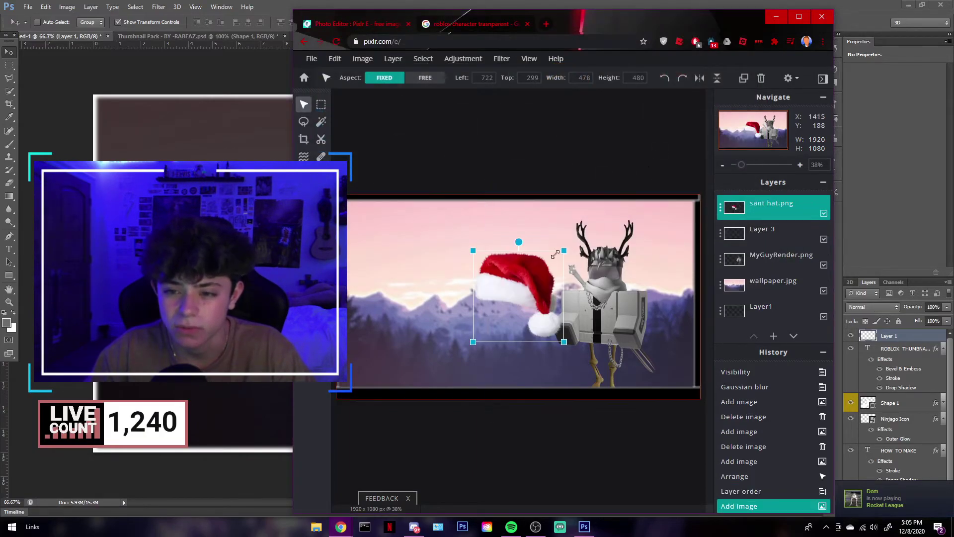
# - Shrink the Santa hat to about 243×233 and fit it on the character's head
pyautogui.moveTo(552, 310); pyautogui.dragTo(617, 248)
pyautogui.moveTo(626, 289); pyautogui.dragTo(639, 287)
pyautogui.click(632, 243)
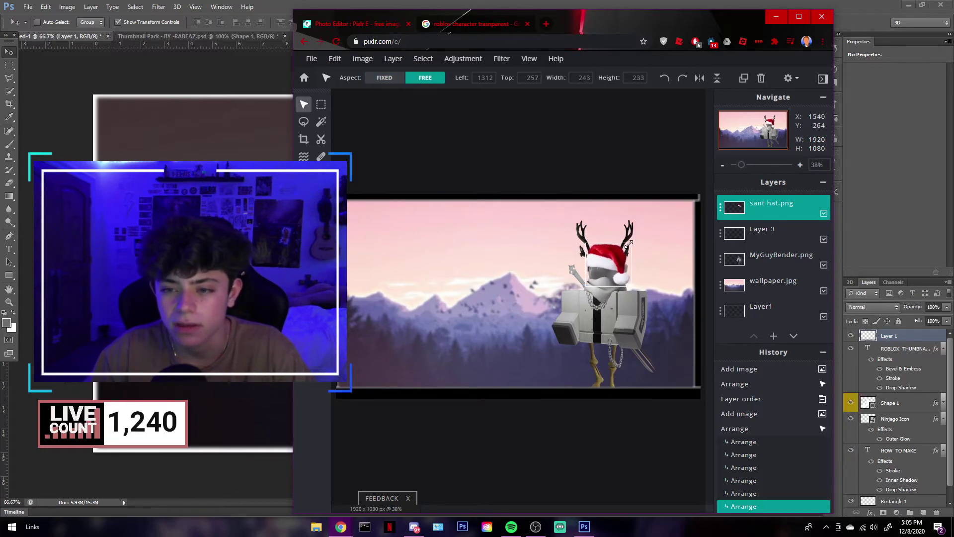
pyautogui.moveTo(627, 244); pyautogui.dragTo(627, 244)
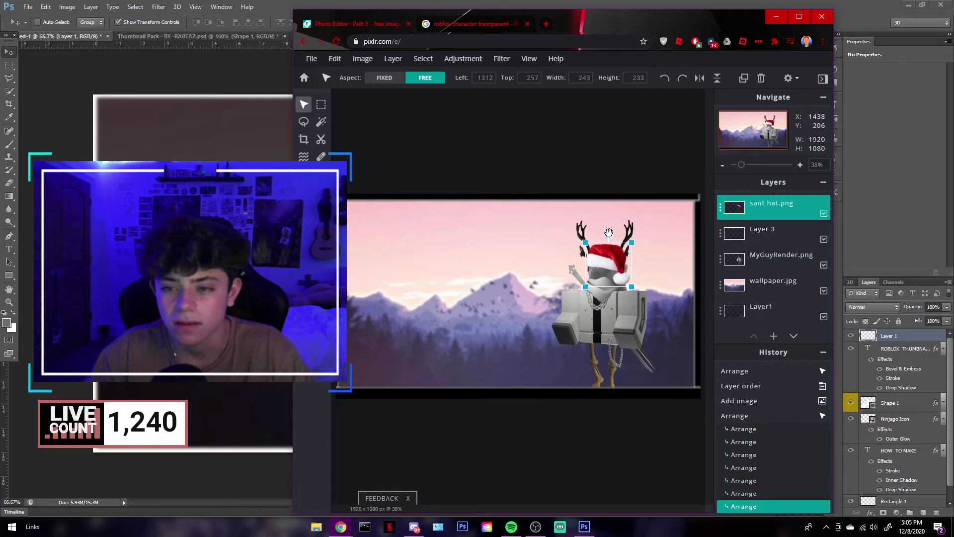
pyautogui.moveTo(604, 232); pyautogui.dragTo(613, 256)
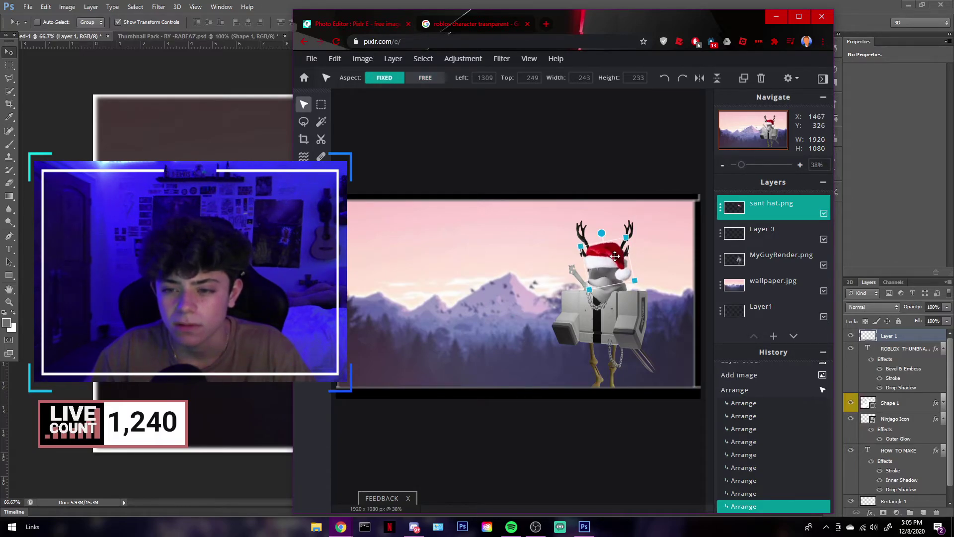
pyautogui.click(615, 256)
pyautogui.click(623, 243)
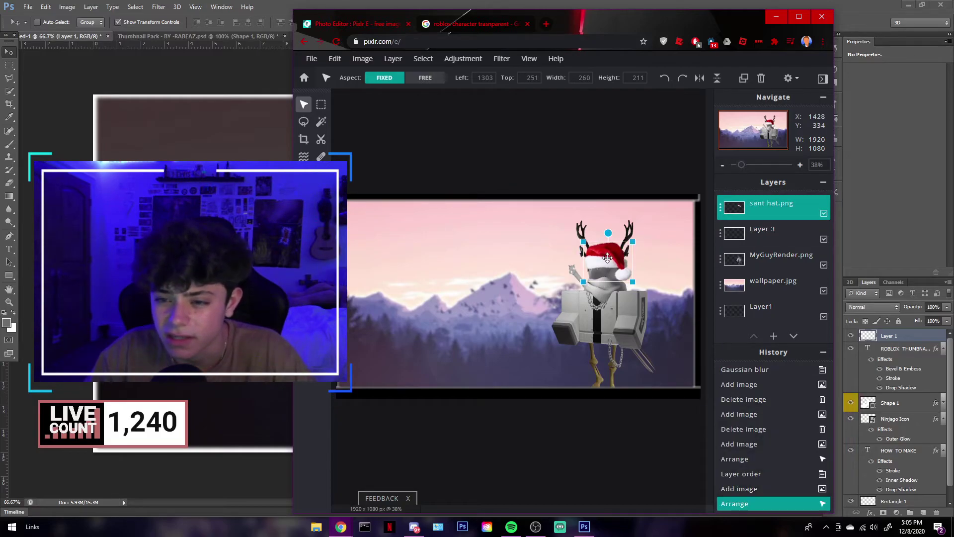
pyautogui.press('e')
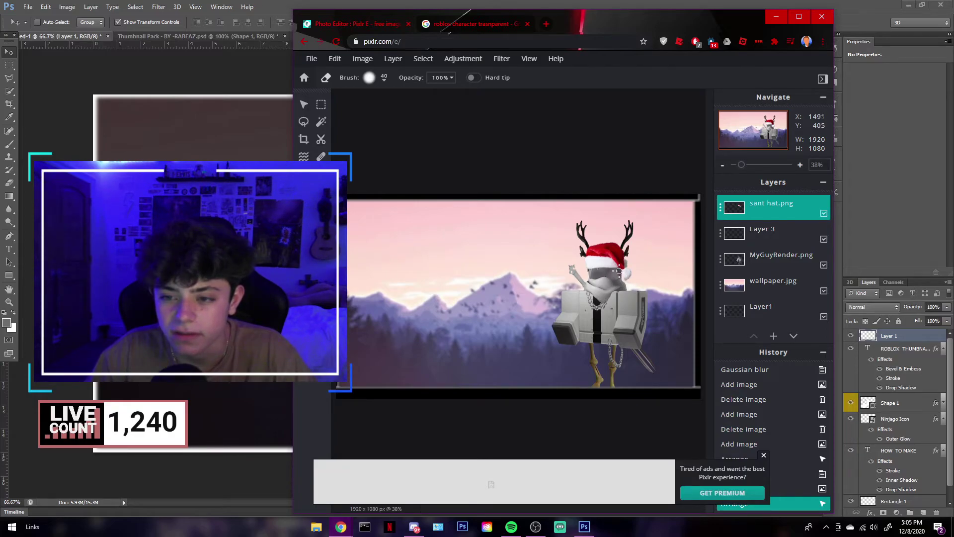
pyautogui.moveTo(619, 271); pyautogui.dragTo(622, 314)
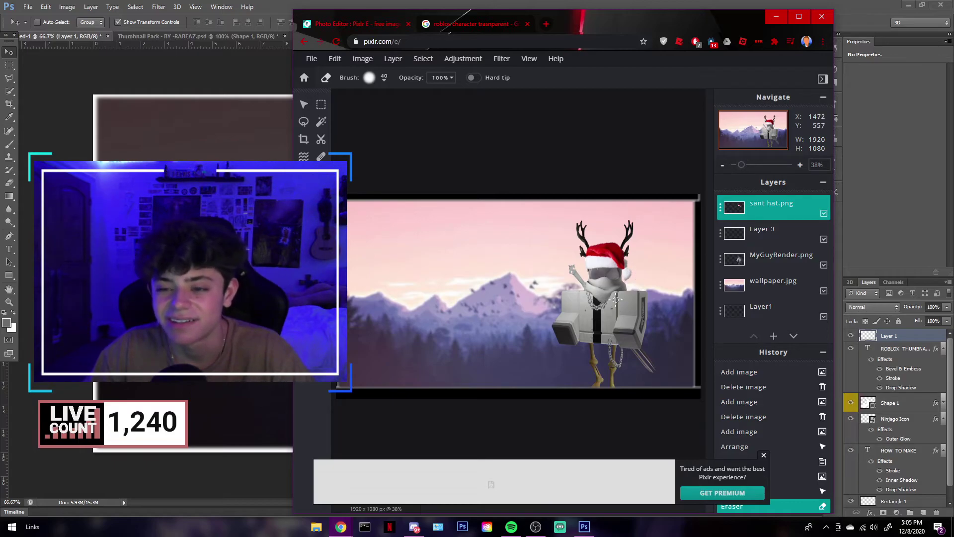
pyautogui.hotkey('ctrl', 'z')
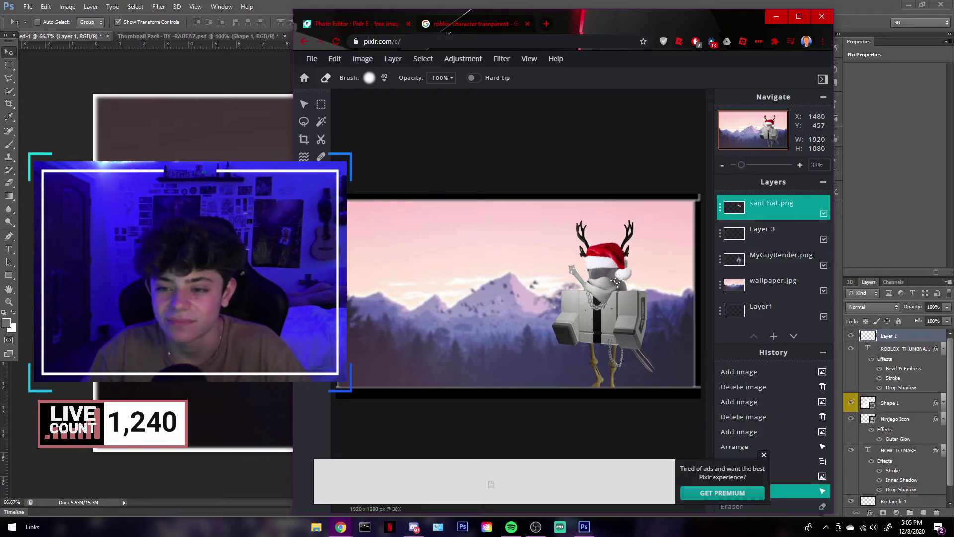
pyautogui.click(616, 281)
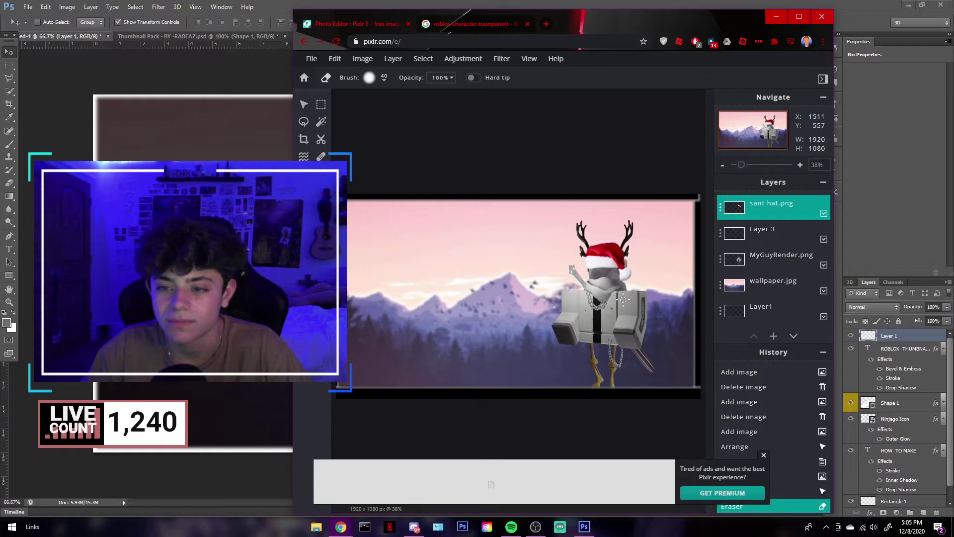
pyautogui.hotkey('ctrl', 'z')
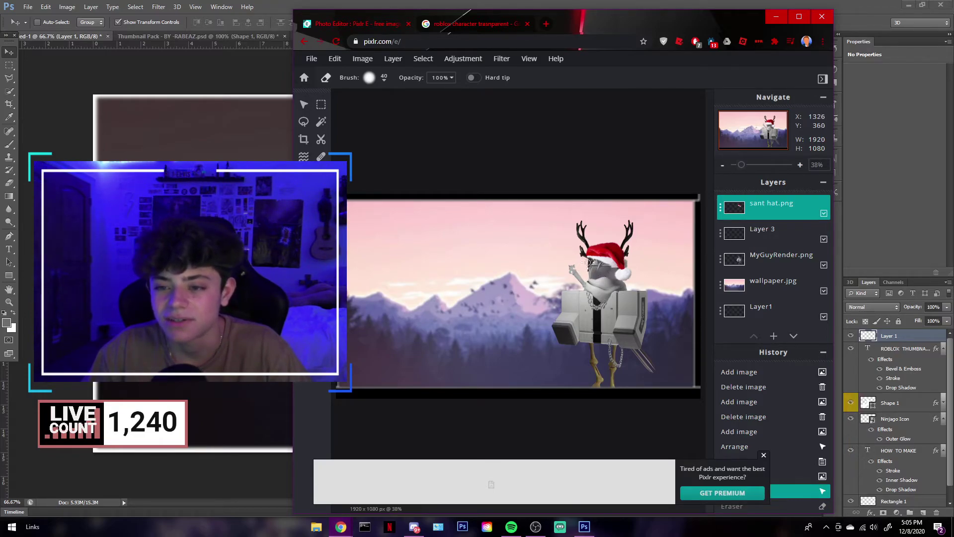
pyautogui.moveTo(609, 267); pyautogui.dragTo(575, 288)
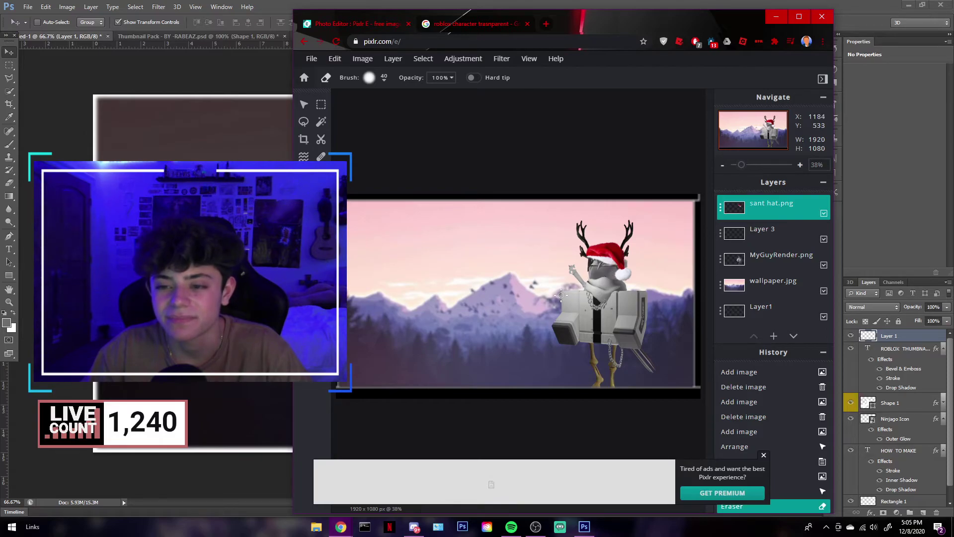
pyautogui.hotkey('ctrl', 'z')
pyautogui.click(304, 105)
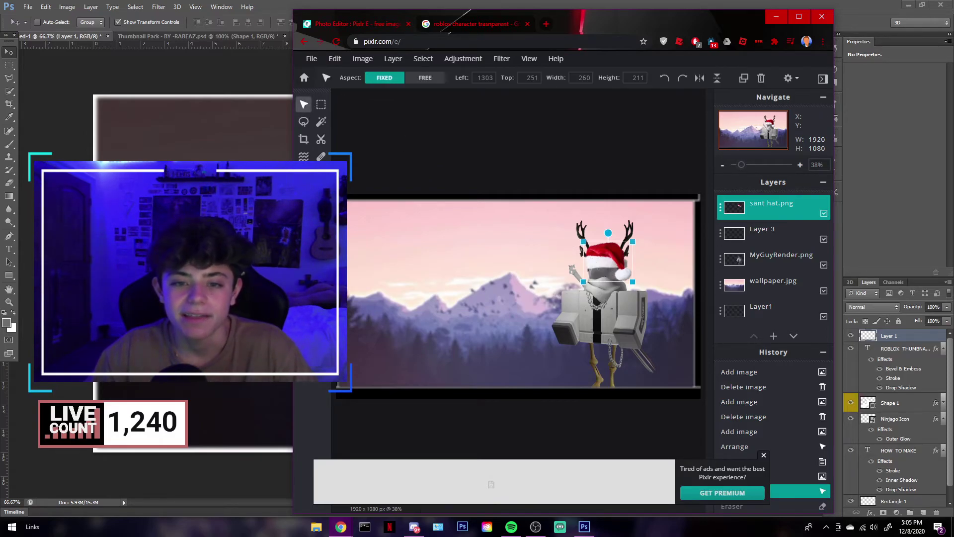
pyautogui.press('t')
# - Add a black text layer reading 'ROBLOX GAME' and drag it left
pyautogui.click(403, 266)
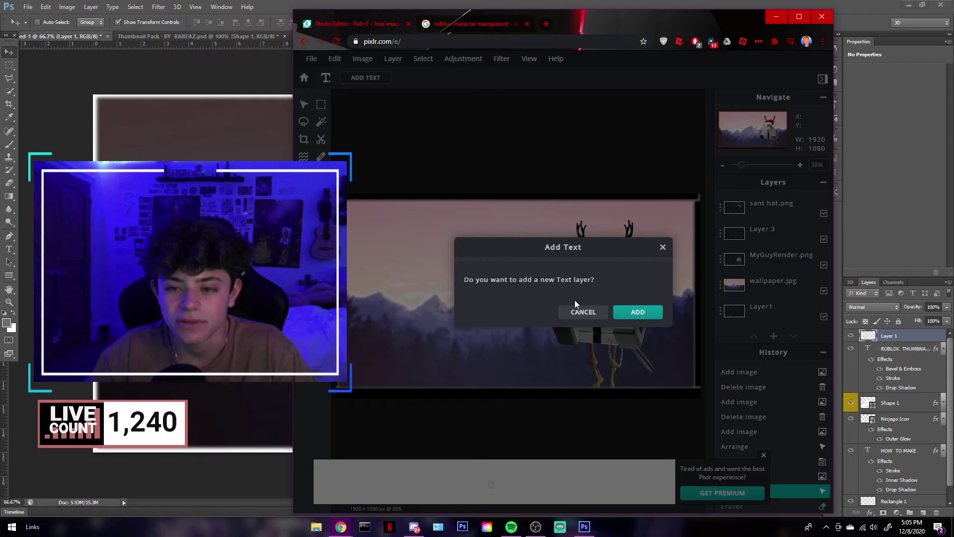
pyautogui.click(625, 312)
pyautogui.press('BackSpace')
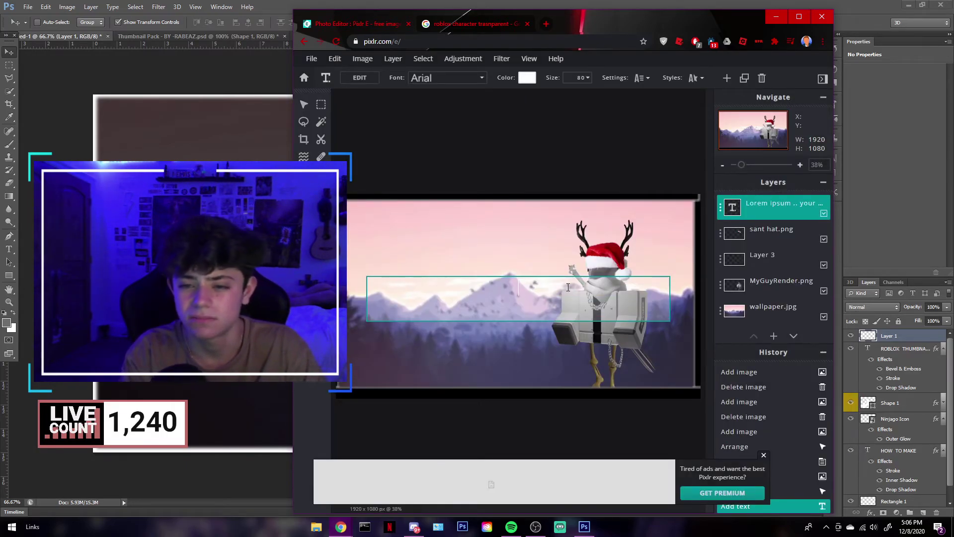
pyautogui.write('ROBLOX GAME')
pyautogui.hotkey('ctrl', 'a')
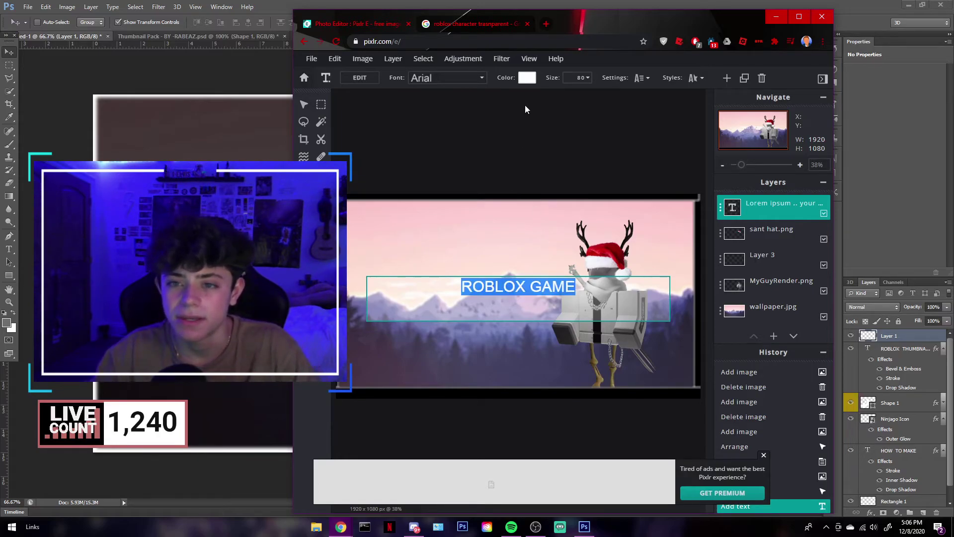
pyautogui.click(527, 80)
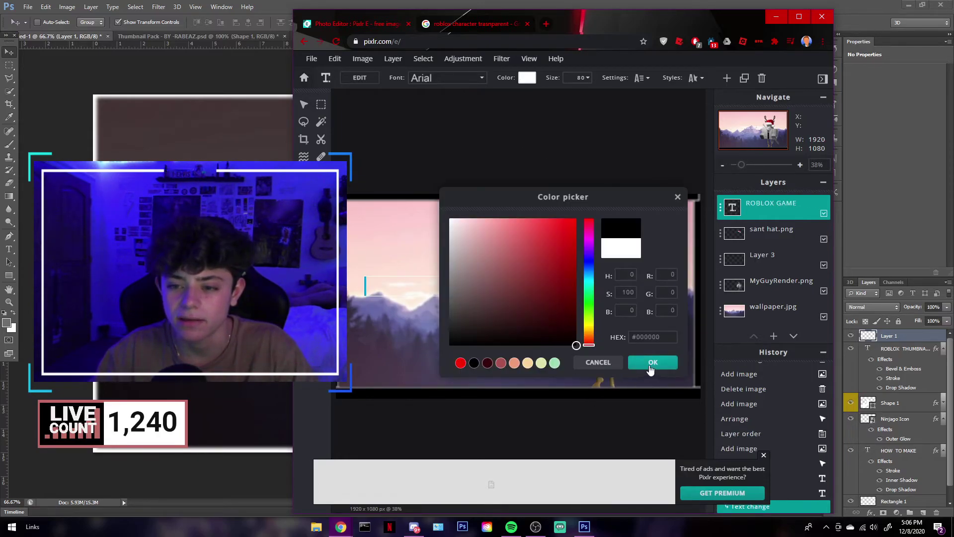
pyautogui.click(650, 367)
pyautogui.moveTo(641, 288); pyautogui.dragTo(585, 297)
# - Change the title font to BEBASNEUE
pyautogui.doubleClick(558, 298)
pyautogui.click(528, 294)
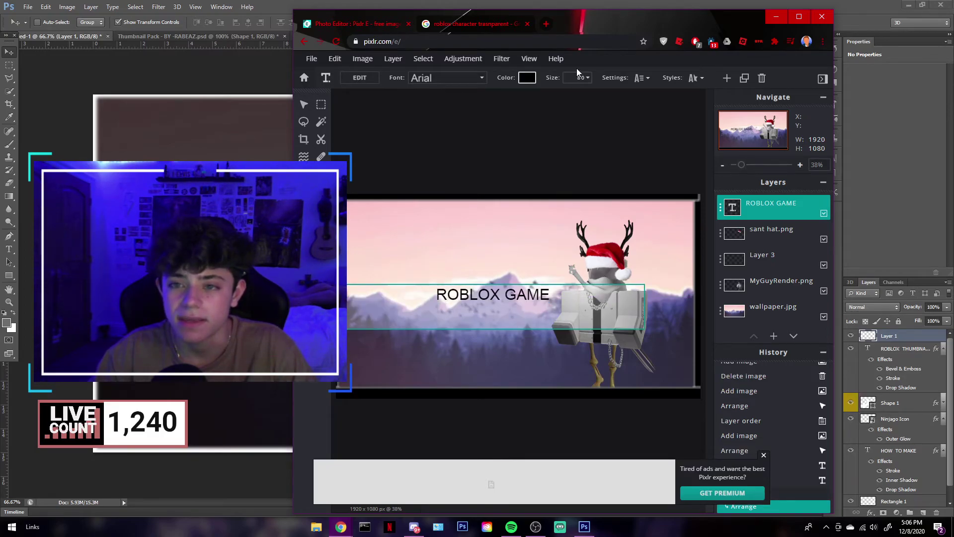
pyautogui.hotkey('ctrl', 'a')
pyautogui.press('Escape')
pyautogui.click(460, 78)
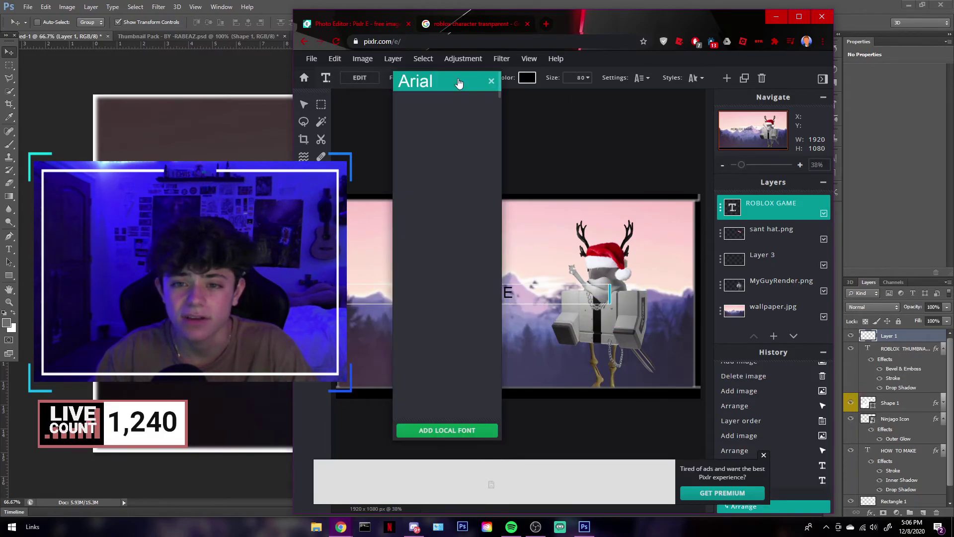
pyautogui.scroll(-3, 437, 197)
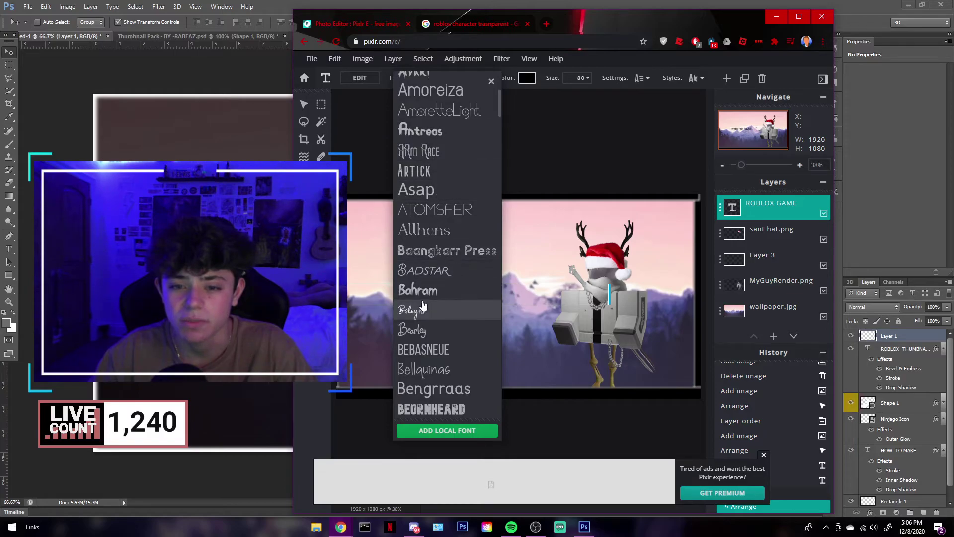
pyautogui.click(440, 81)
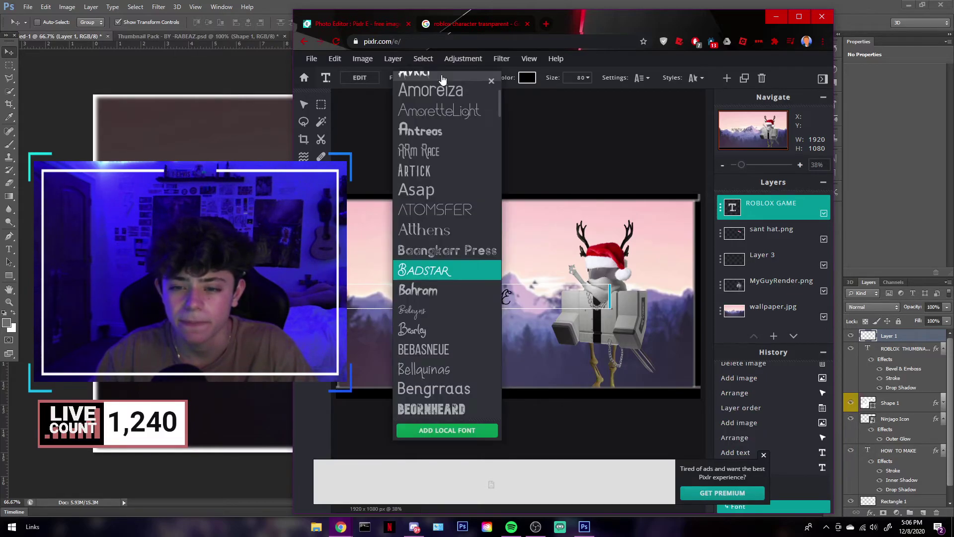
pyautogui.scroll(-3, 435, 323)
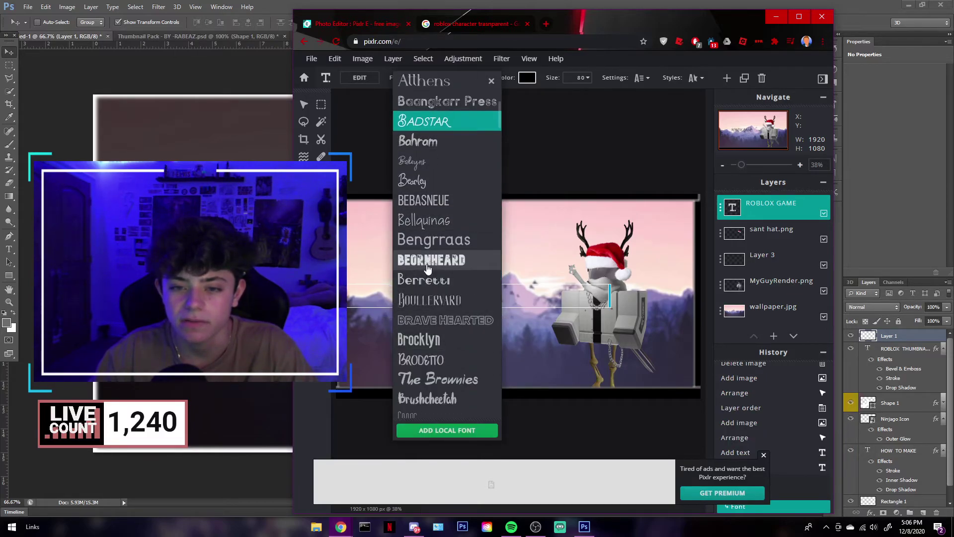
pyautogui.click(439, 201)
# - Enlarge the title to size 234 and move it up and left
pyautogui.moveTo(478, 293); pyautogui.dragTo(478, 298)
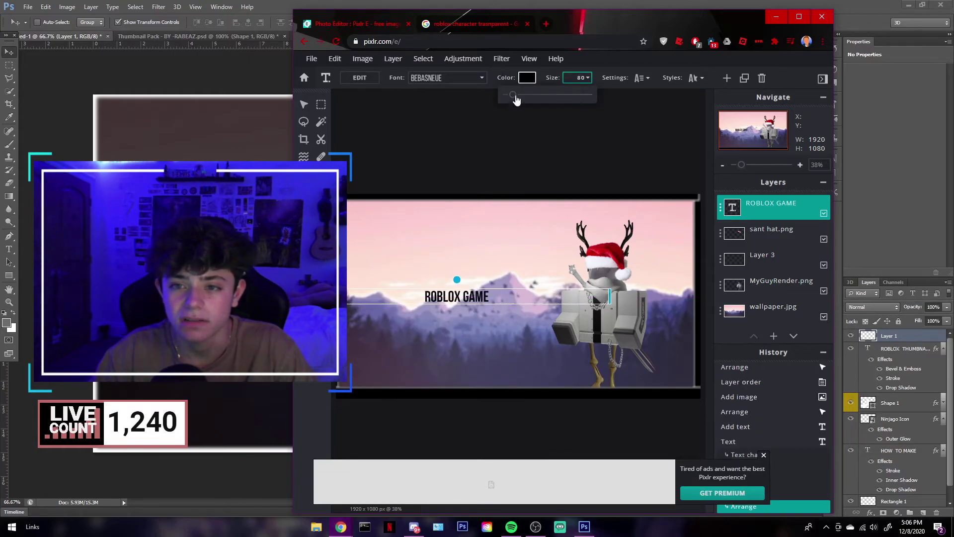
pyautogui.moveTo(547, 99); pyautogui.dragTo(525, 98)
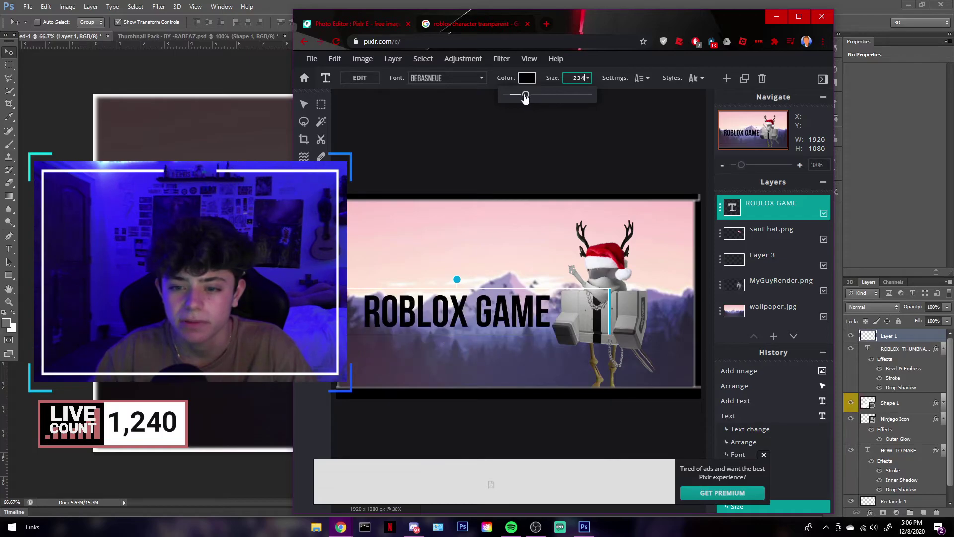
pyautogui.moveTo(478, 304); pyautogui.dragTo(475, 285)
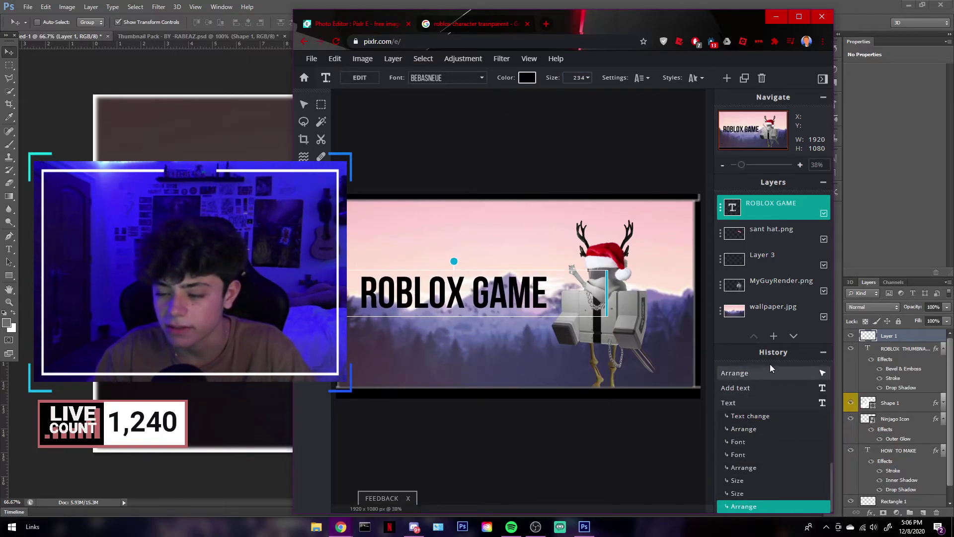
# - Browse the ROBLOX GAME layer settings and the Filter and Layer menus, cancelling an Add Layer dialog
pyautogui.click(757, 207)
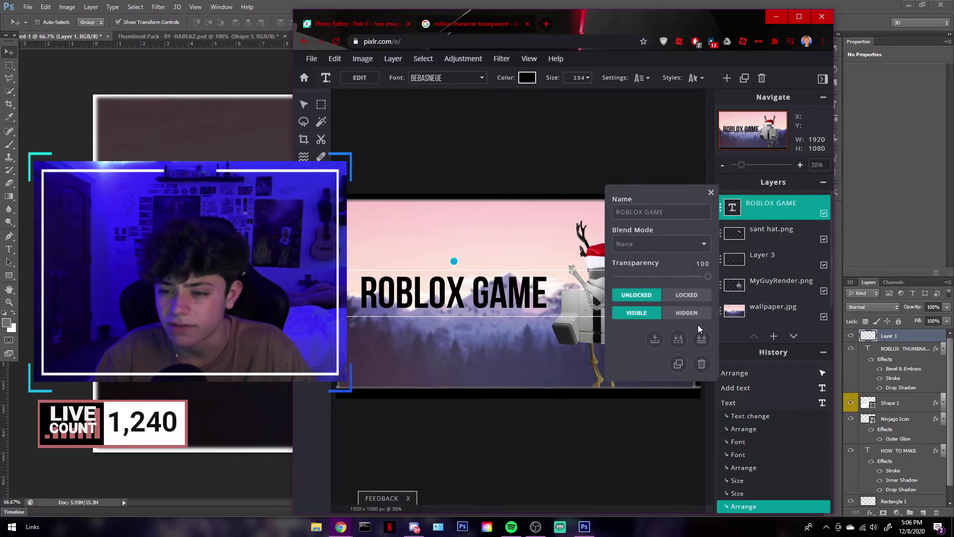
pyautogui.click(711, 193)
pyautogui.click(503, 60)
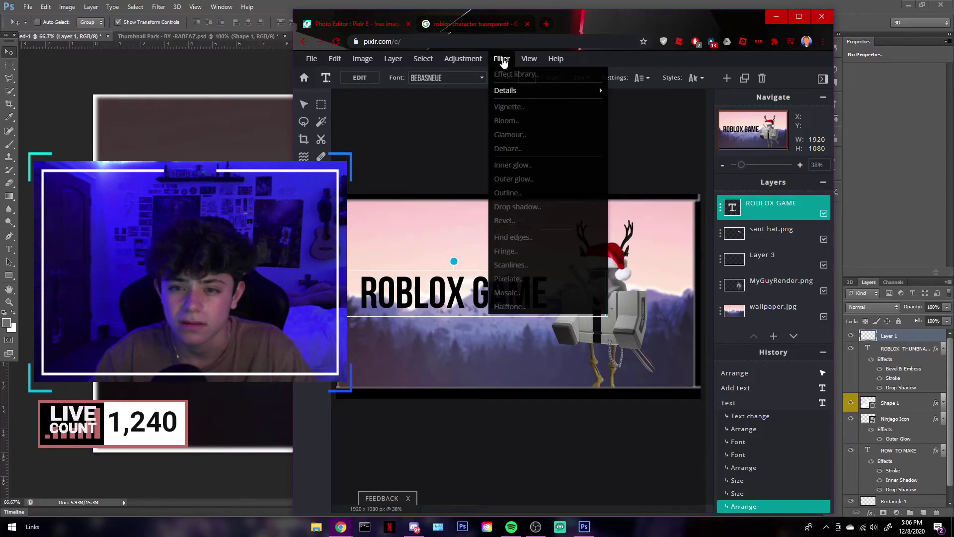
pyautogui.click(391, 59)
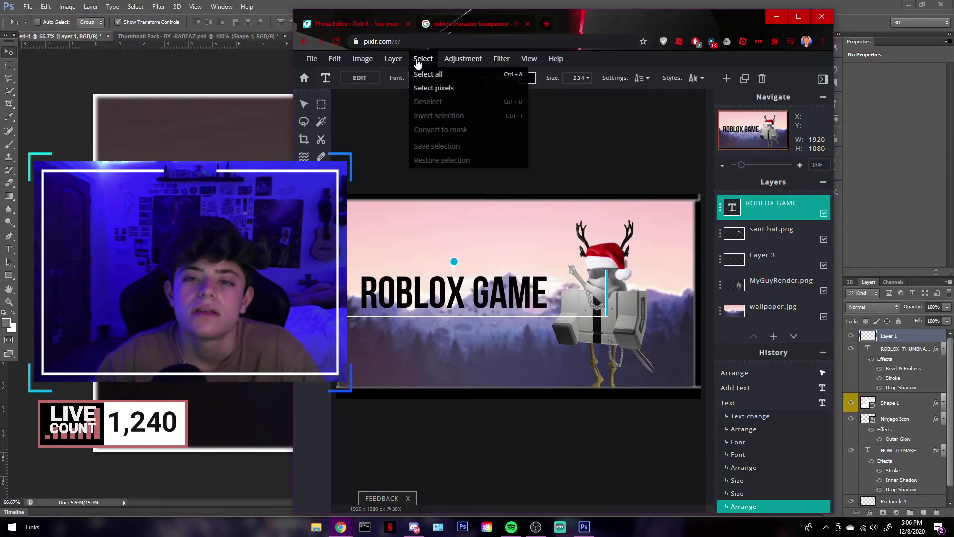
pyautogui.moveTo(333, 63)
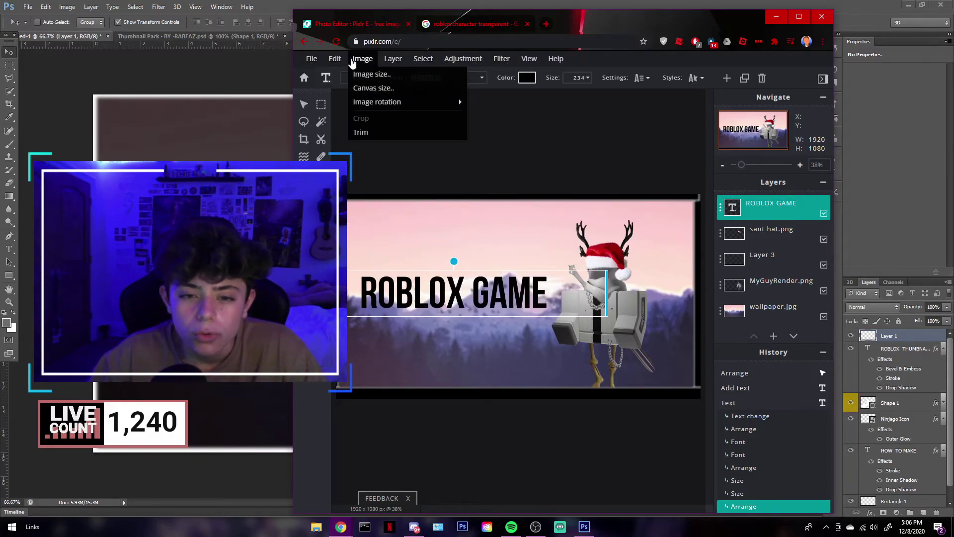
pyautogui.click(720, 209)
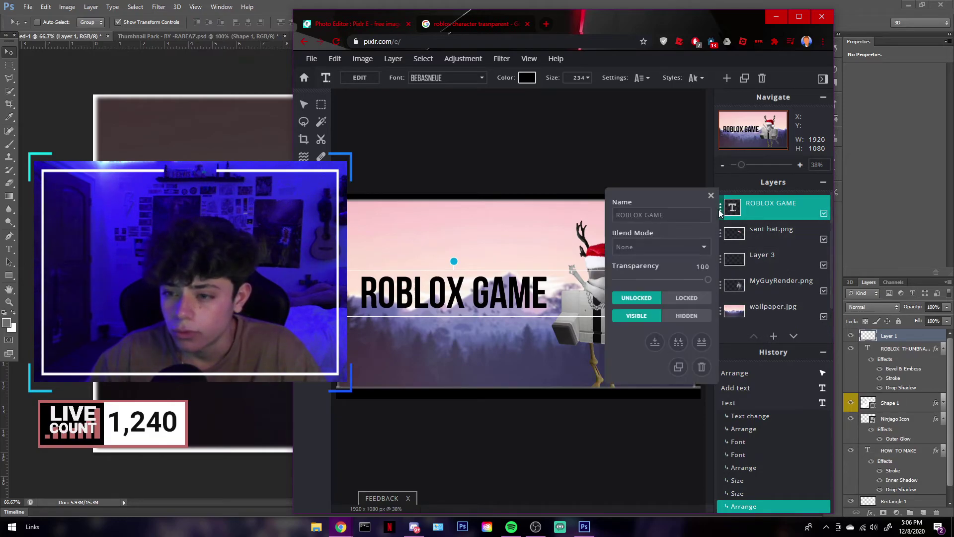
pyautogui.click(710, 196)
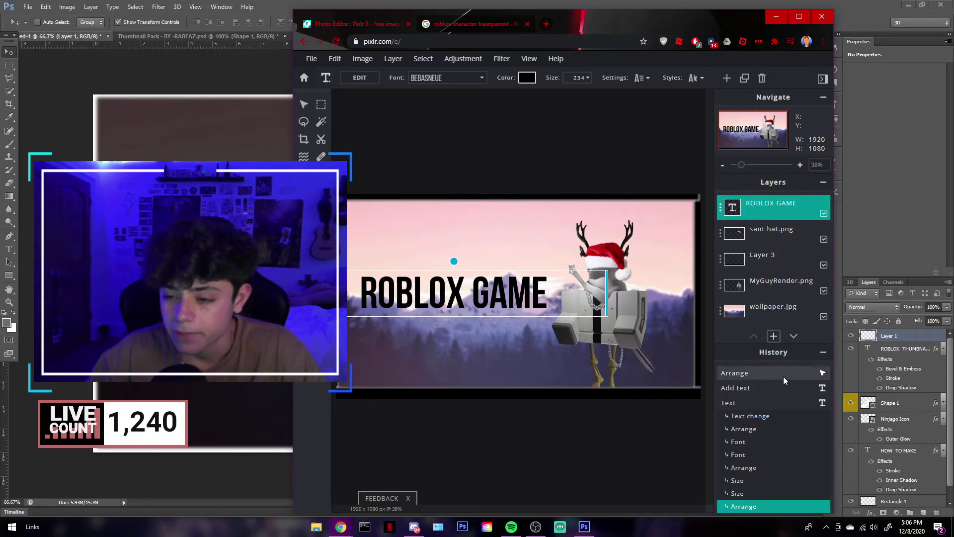
pyautogui.scroll(10, 774, 389)
pyautogui.click(823, 353)
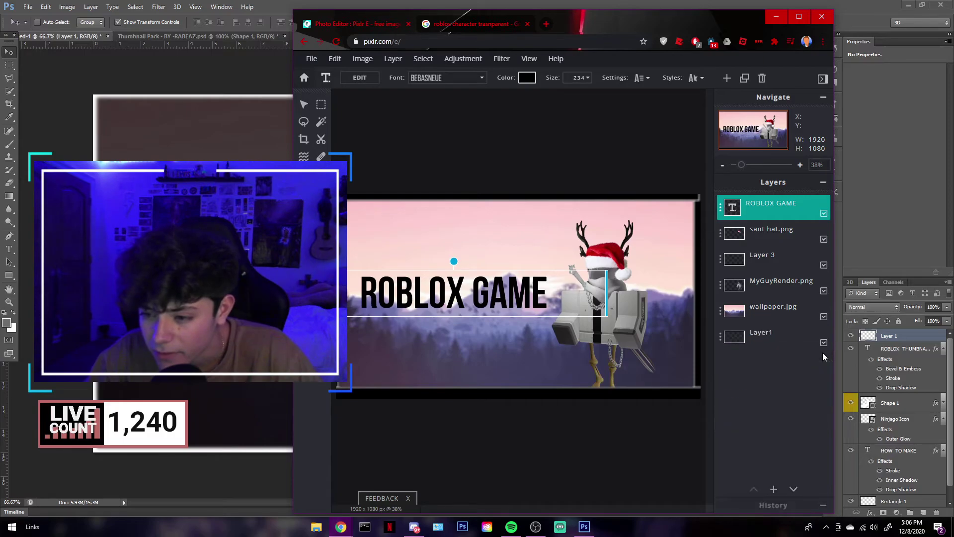
pyautogui.click(773, 489)
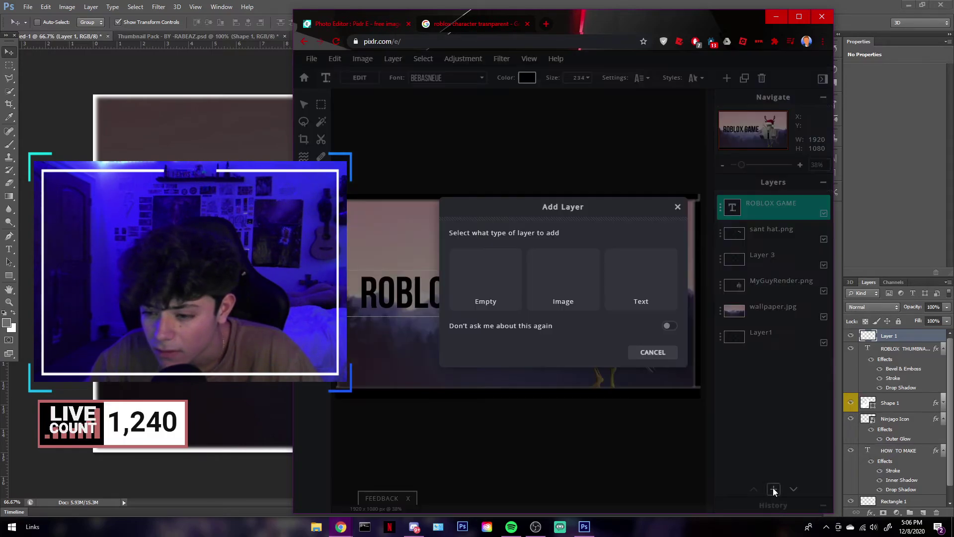
pyautogui.click(679, 206)
pyautogui.click(755, 213)
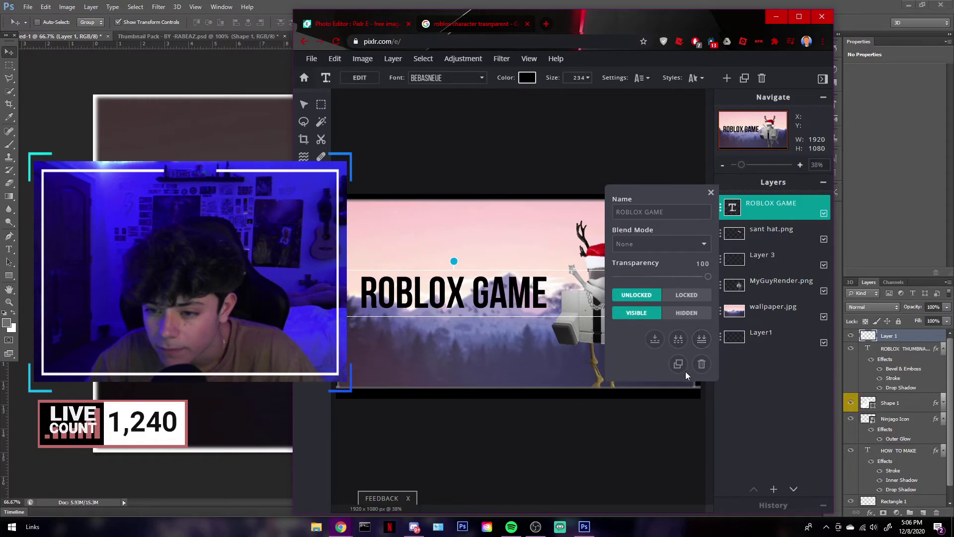
pyautogui.click(710, 193)
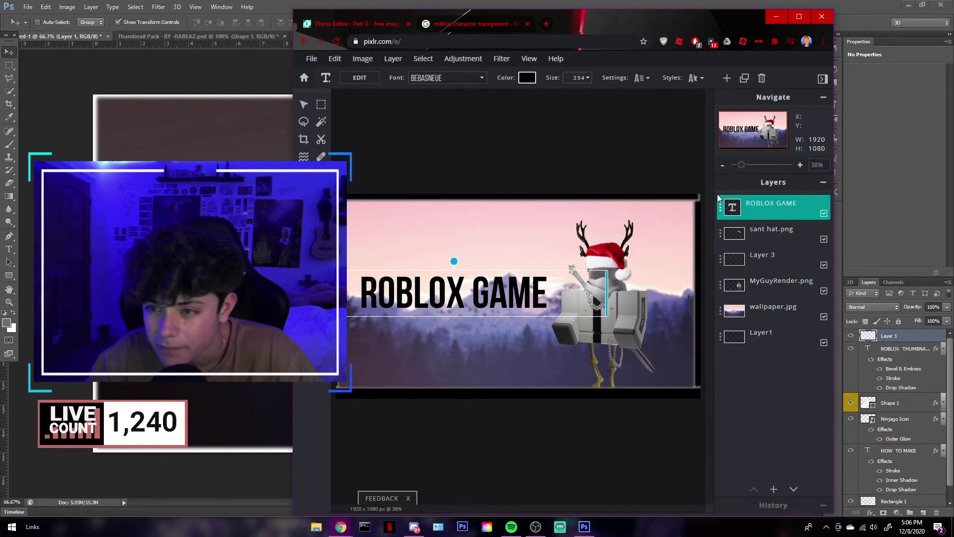
# - Give the ROBLOX GAME text a white outline with Punch out enabled
pyautogui.click(695, 79)
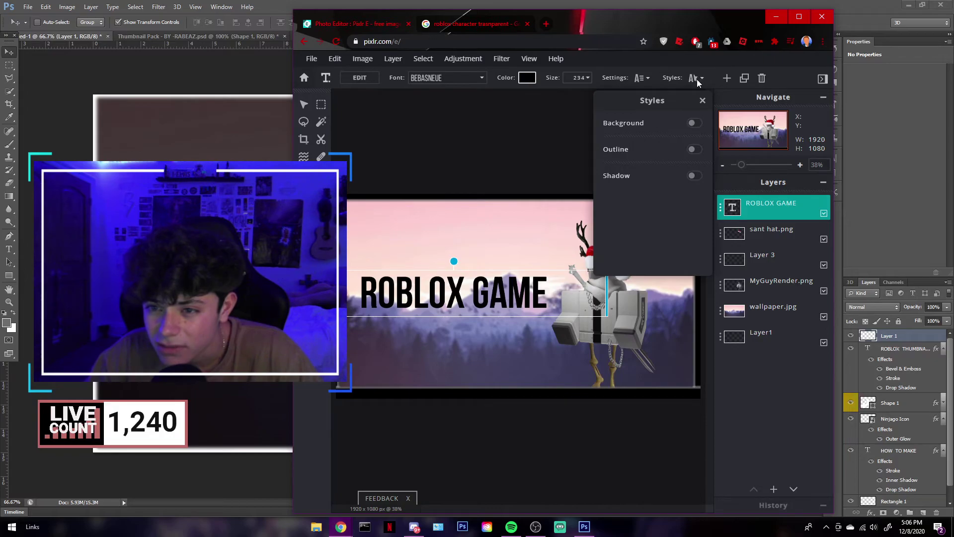
pyautogui.click(694, 124)
pyautogui.click(694, 124)
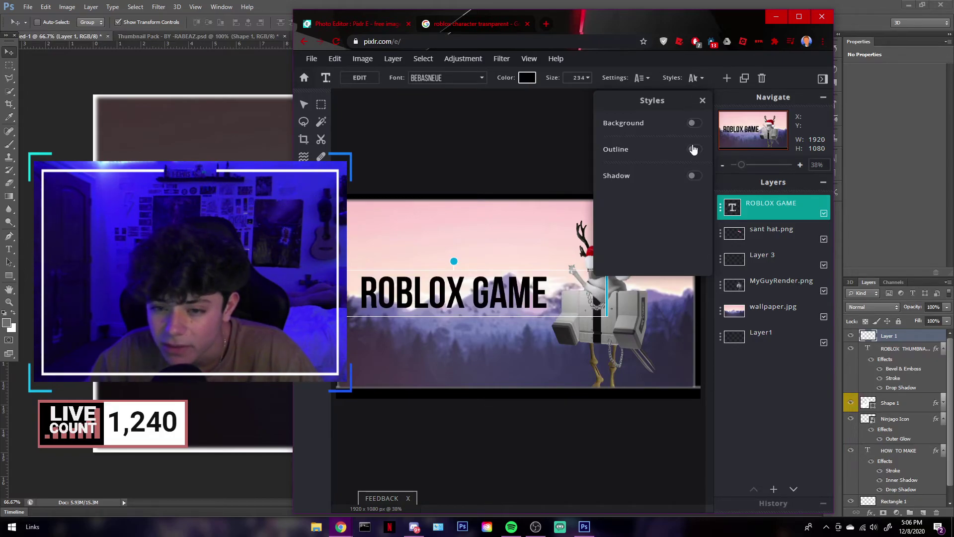
pyautogui.click(693, 150)
pyautogui.click(694, 167)
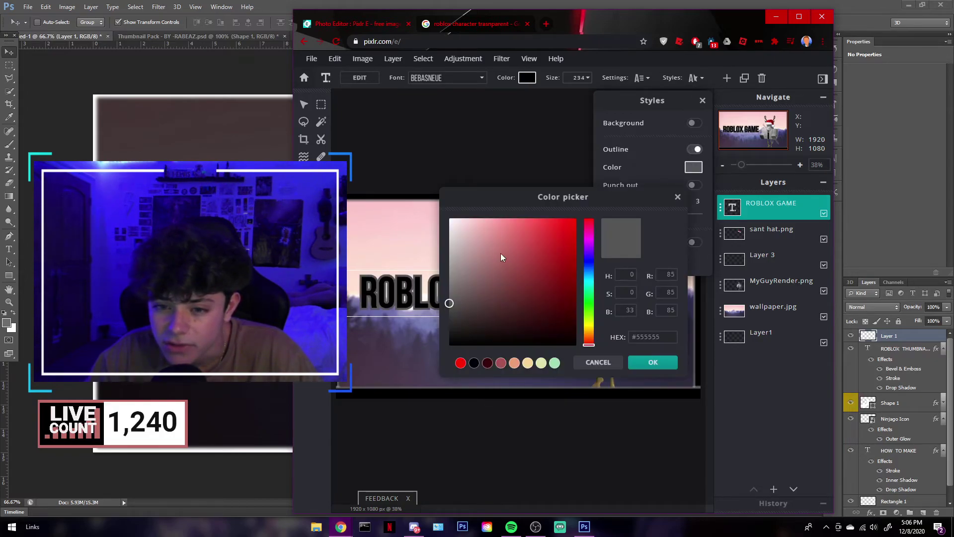
pyautogui.moveTo(500, 253); pyautogui.dragTo(449, 219)
pyautogui.click(649, 363)
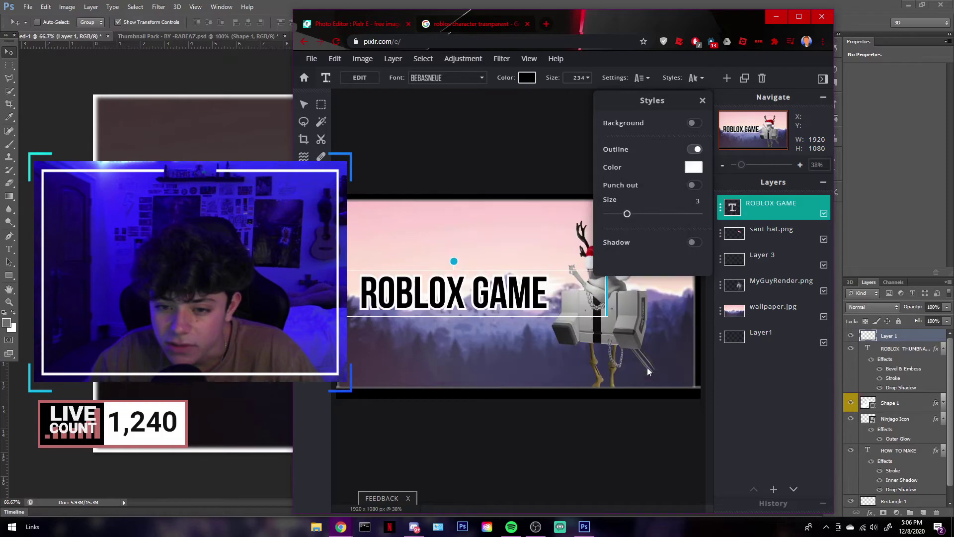
pyautogui.click(693, 185)
pyautogui.click(693, 185)
pyautogui.click(693, 186)
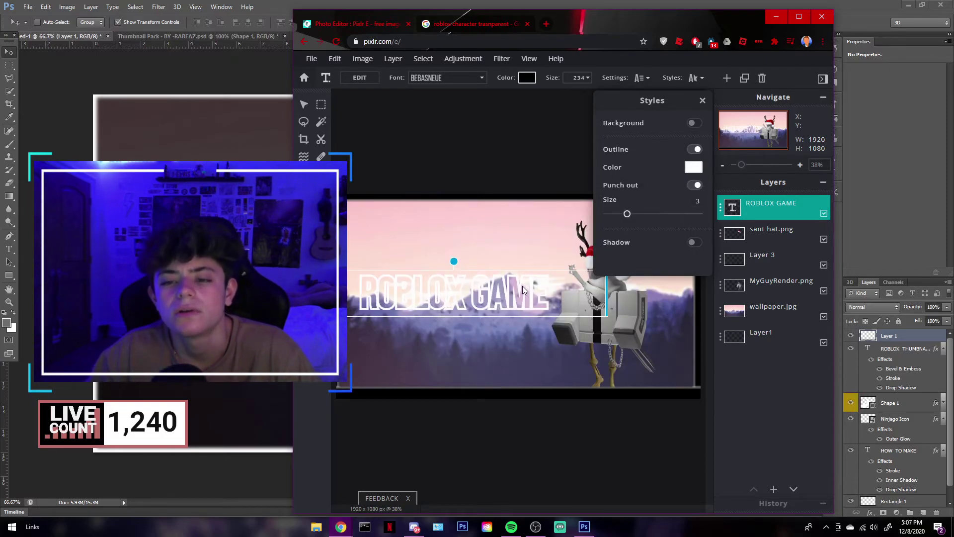
# - Move the title to the bottom-left of the thumbnail and reselect its layer
pyautogui.moveTo(523, 285); pyautogui.dragTo(579, 347)
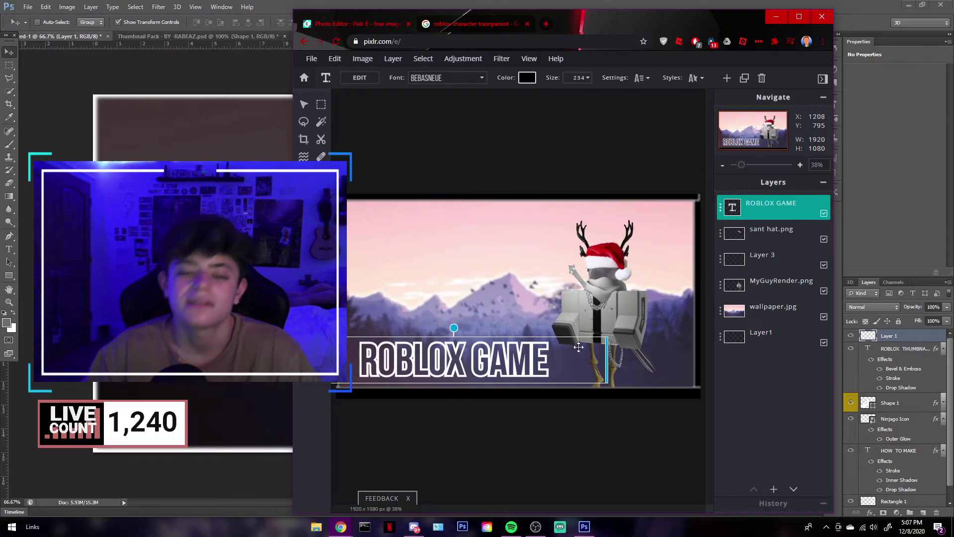
pyautogui.click(700, 404)
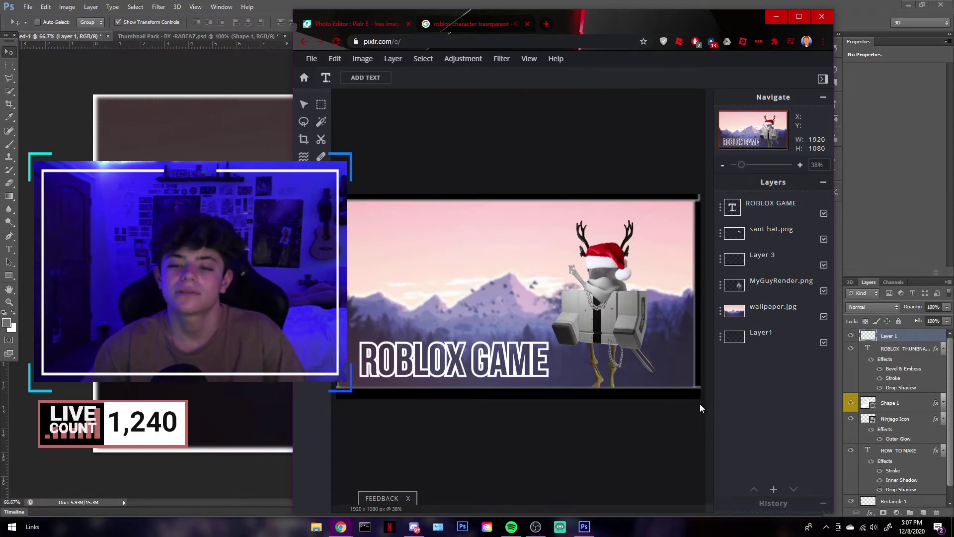
pyautogui.click(763, 208)
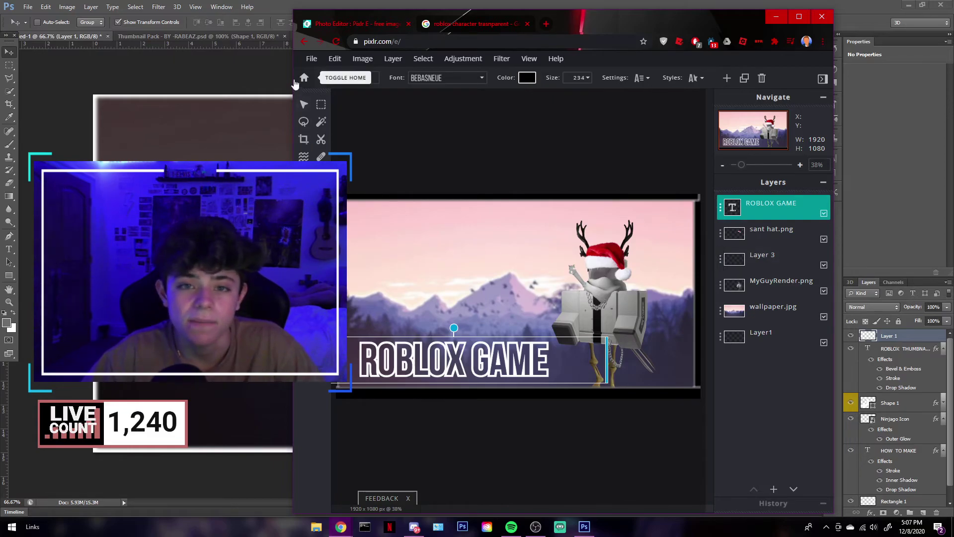
# - Open Save image, switch the format to PNG and back to JPG, then cancel
pyautogui.click(312, 58)
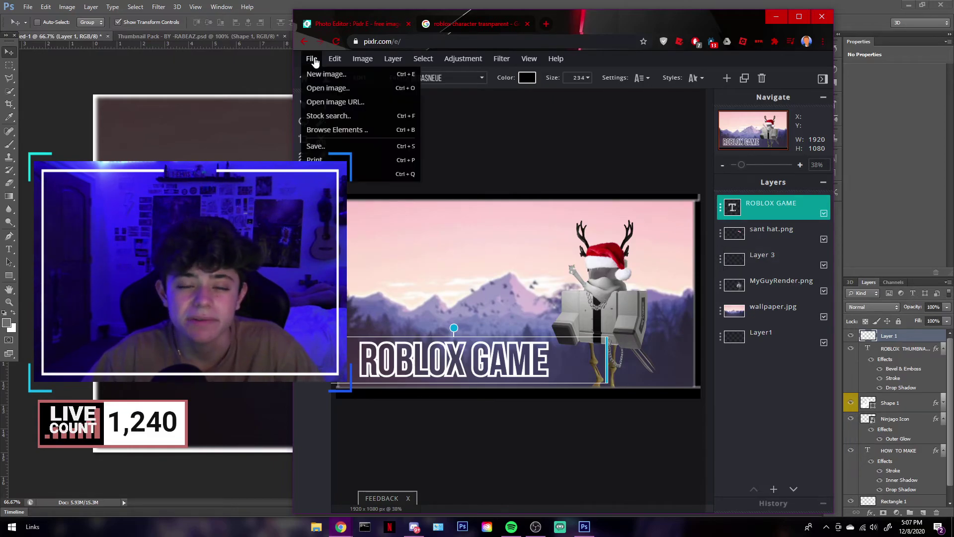
pyautogui.click(317, 145)
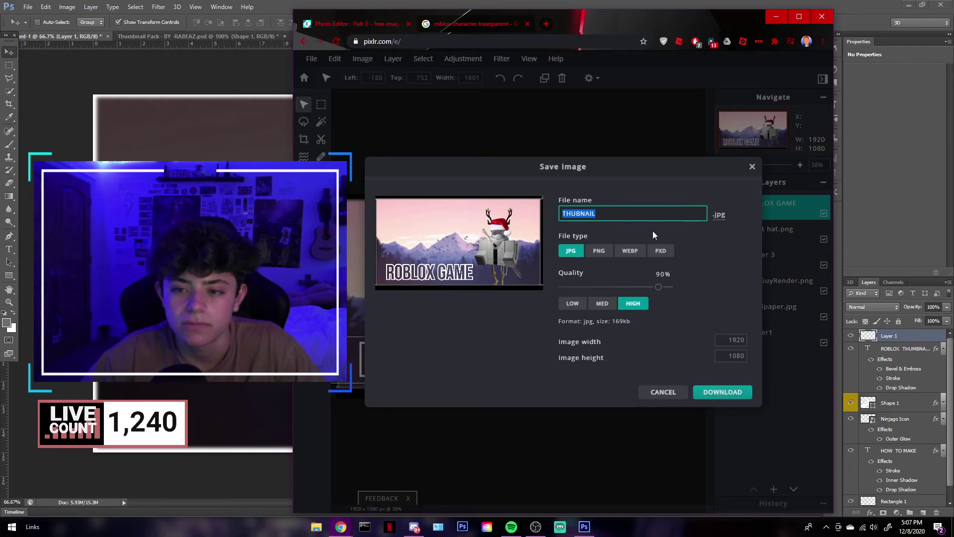
pyautogui.click(599, 256)
pyautogui.click(571, 254)
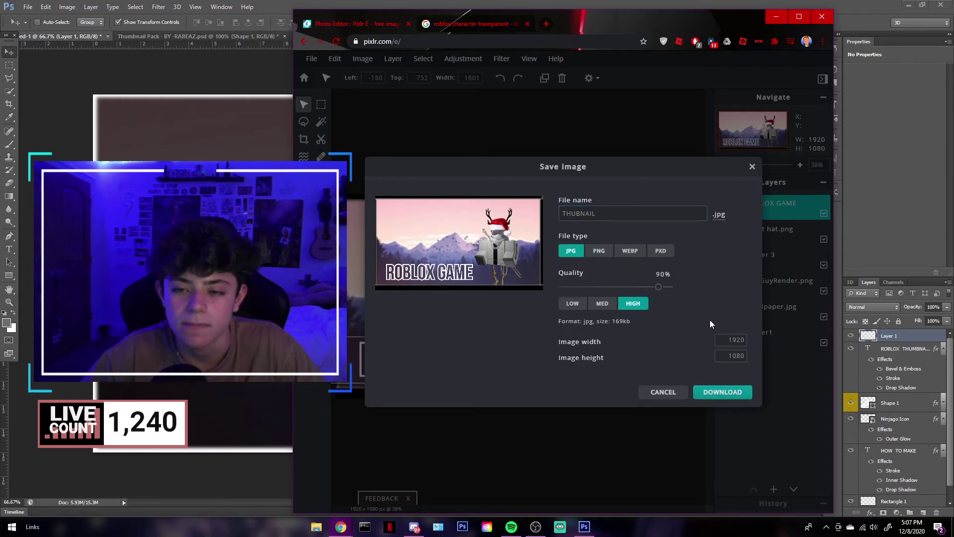
pyautogui.click(655, 393)
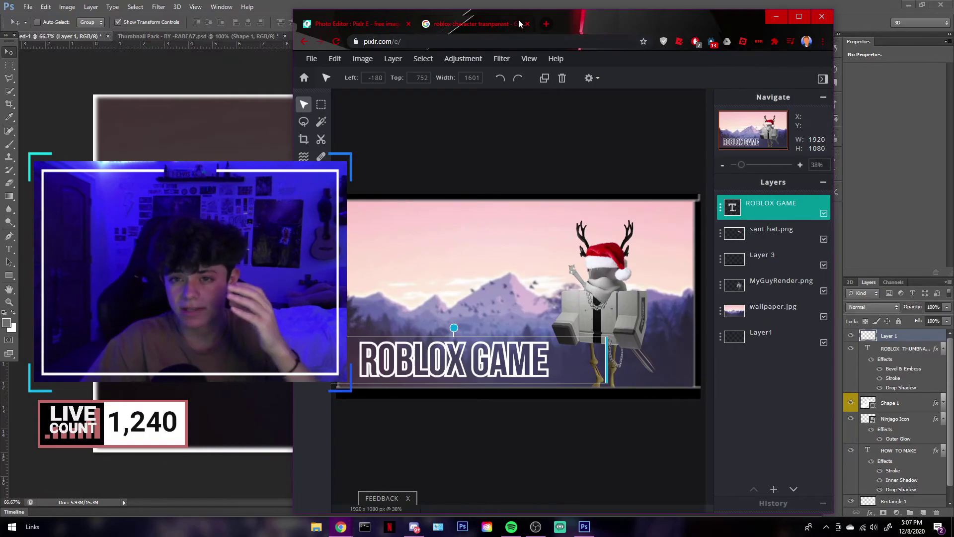
# - Close the Pixlr tab, search Google Images for 'robux transparent', and preview the first R$ logo
pyautogui.click(409, 24)
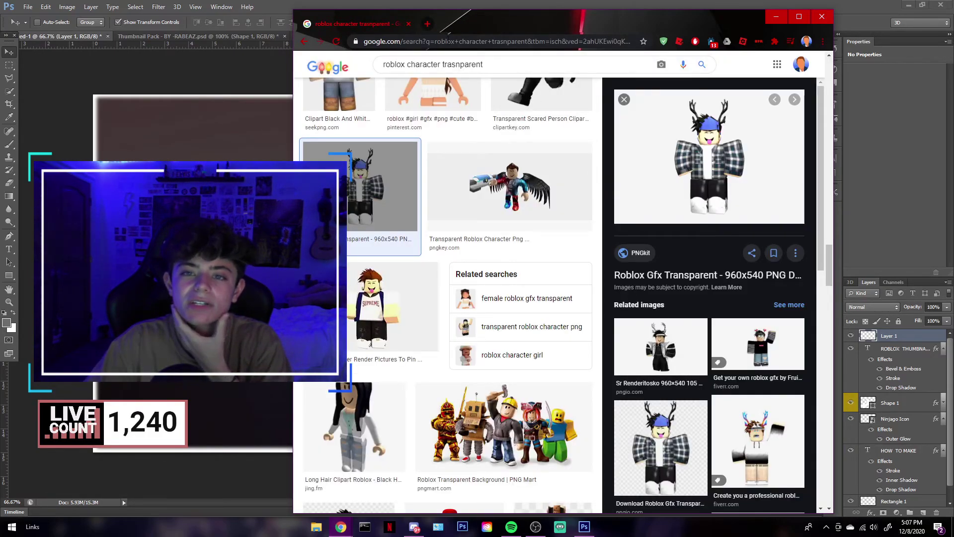
pyautogui.tripleClick(369, 65)
pyautogui.write('robu')
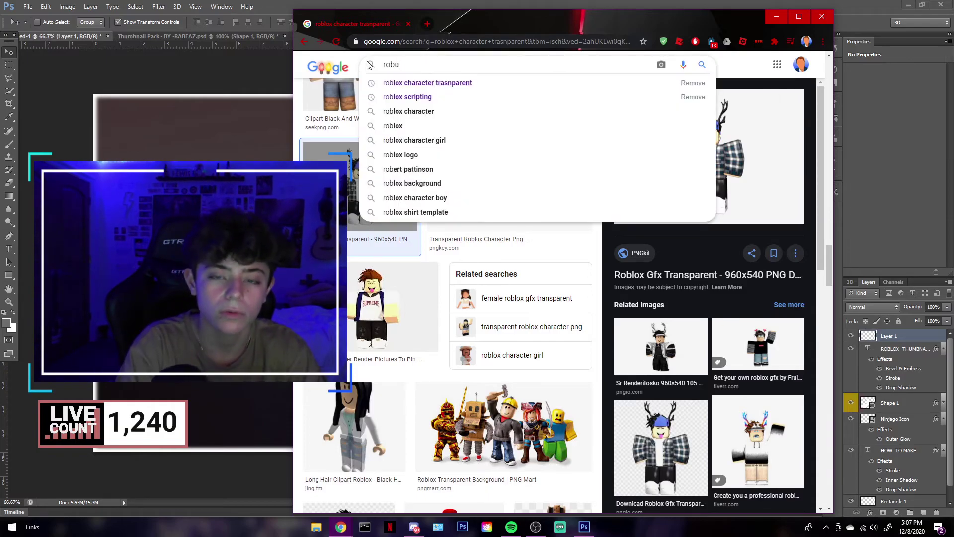
pyautogui.write('x transpare')
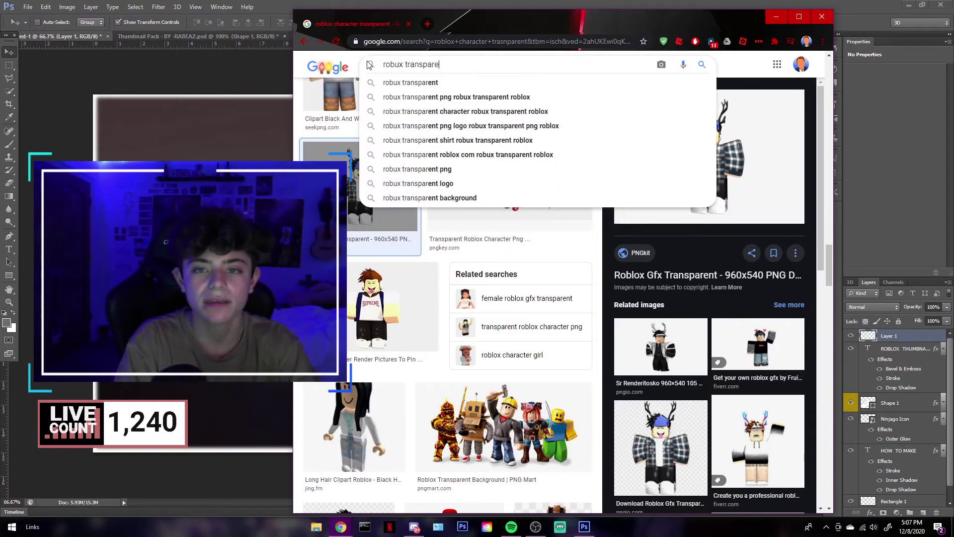
pyautogui.write('nt')
pyautogui.press('Return')
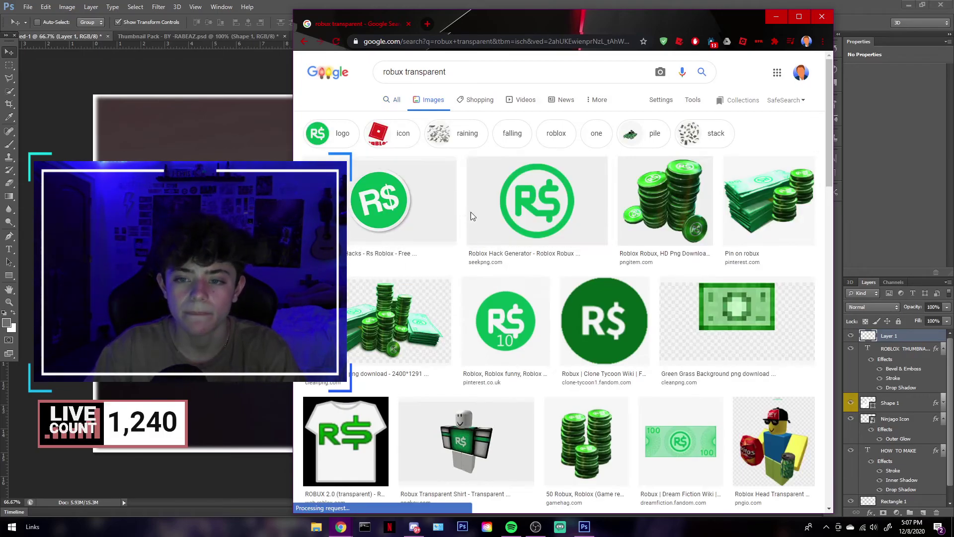
pyautogui.click(392, 204)
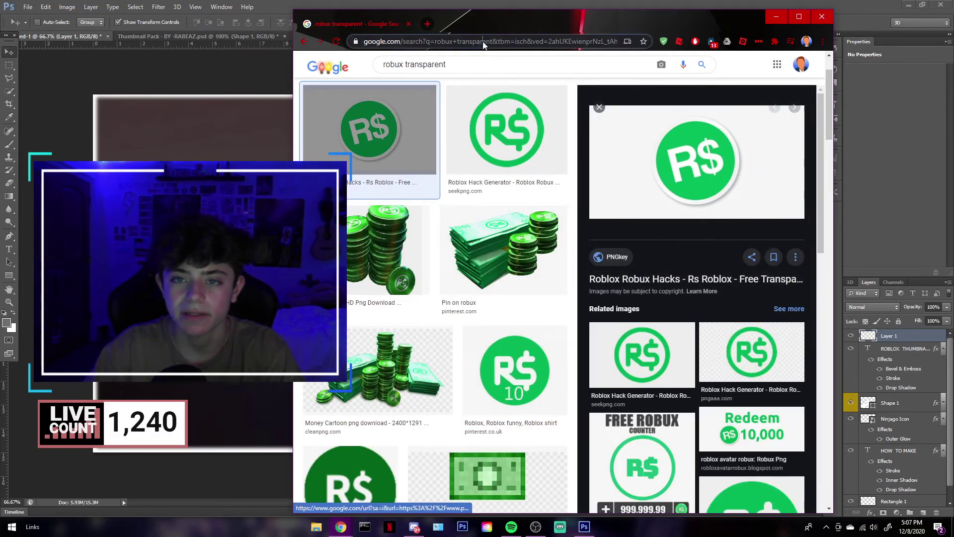
pyautogui.click(483, 43)
# - Go to roblox.com, open the Games page, and scroll down through the listings
pyautogui.write('roblox.com')
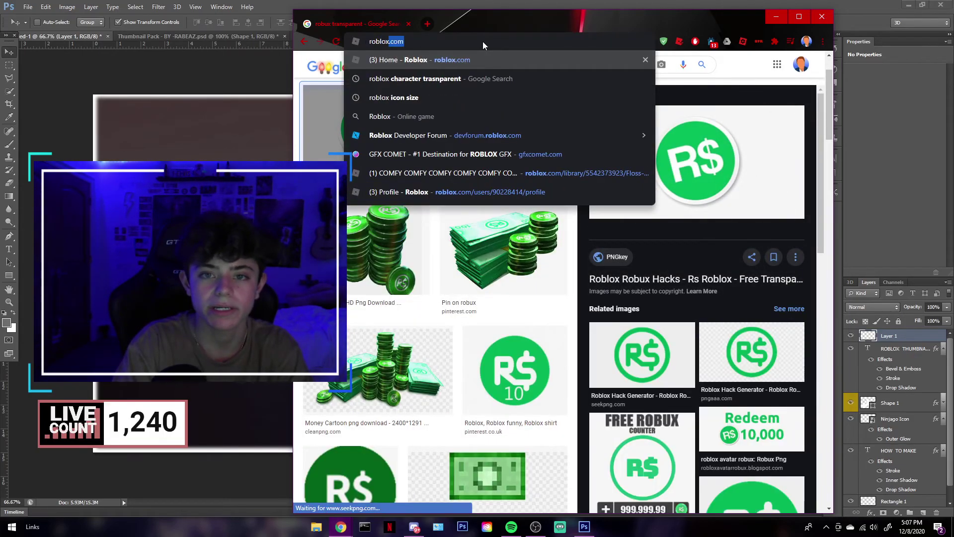
pyautogui.press('Return')
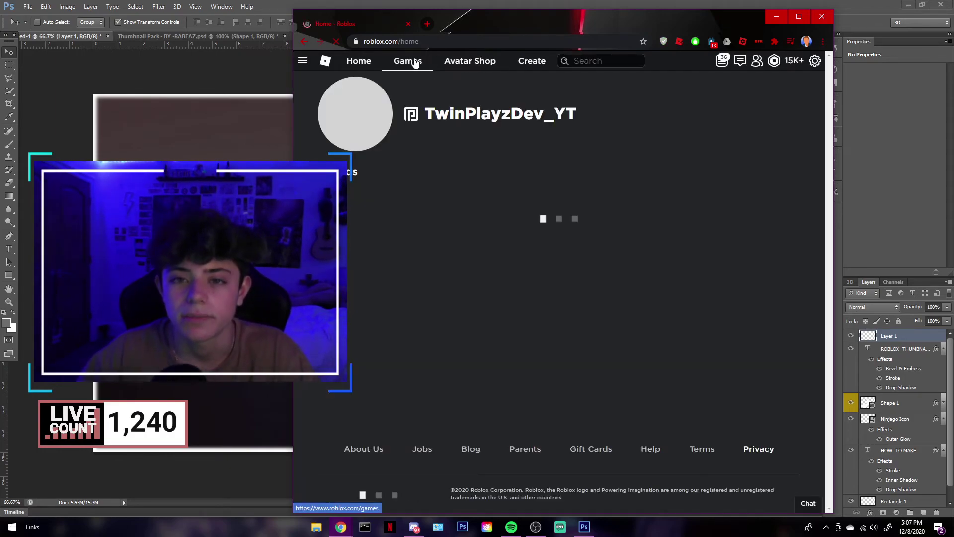
pyautogui.click(415, 62)
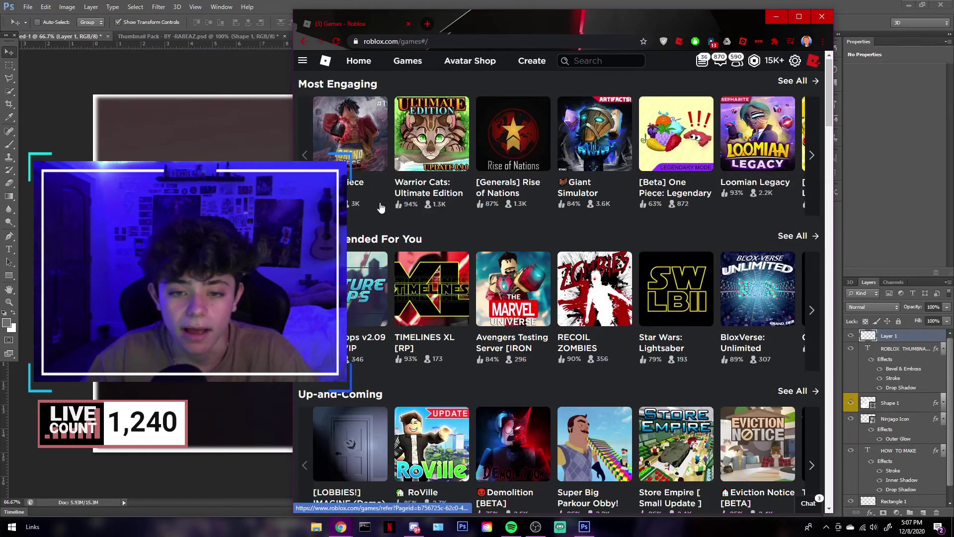
pyautogui.scroll(-3, 352, 147)
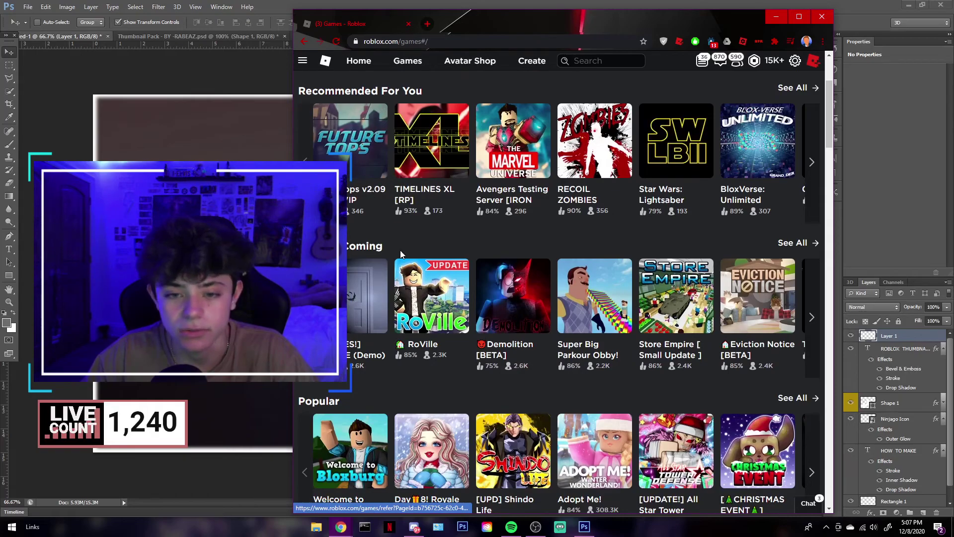
pyautogui.scroll(-2, 412, 241)
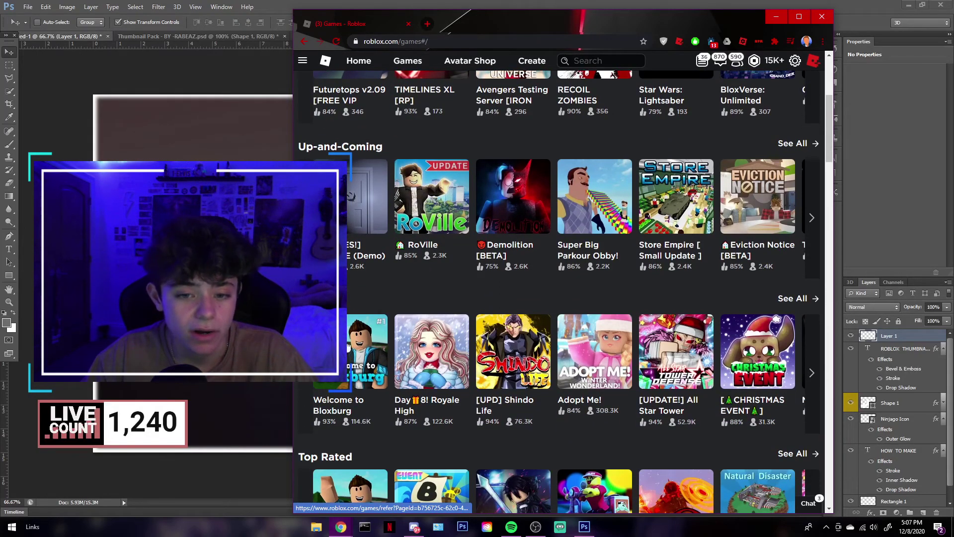
pyautogui.scroll(-1, 369, 283)
pyautogui.scroll(-1, 370, 282)
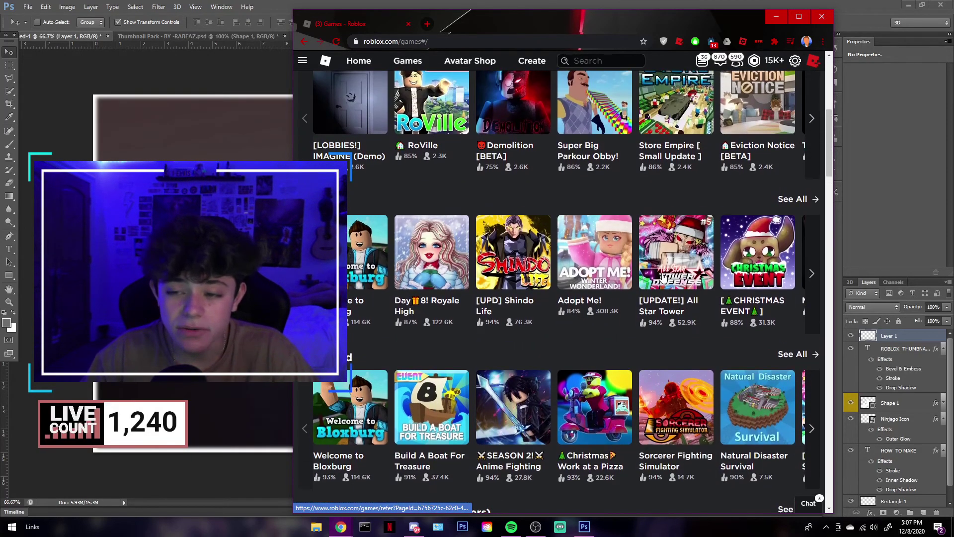
pyautogui.scroll(-3, 809, 270)
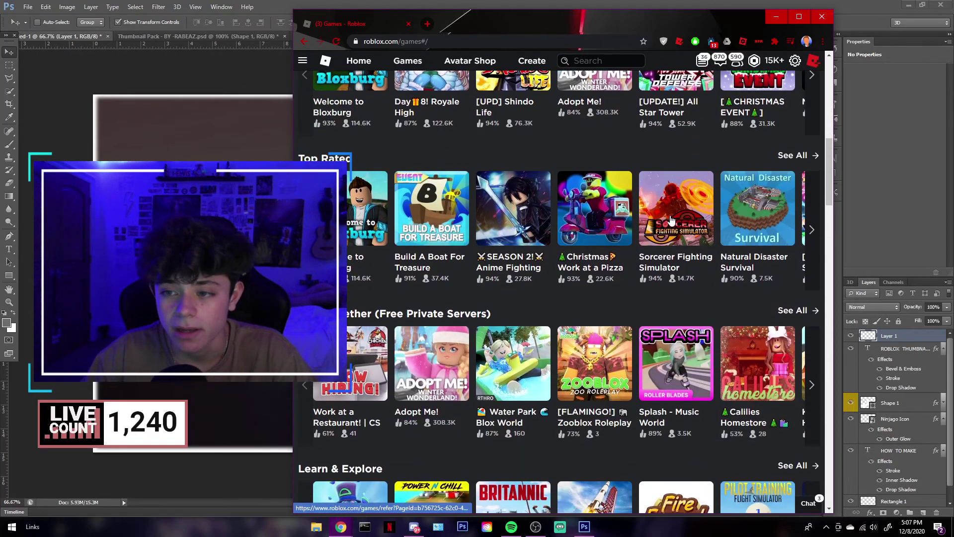
pyautogui.scroll(-3, 499, 217)
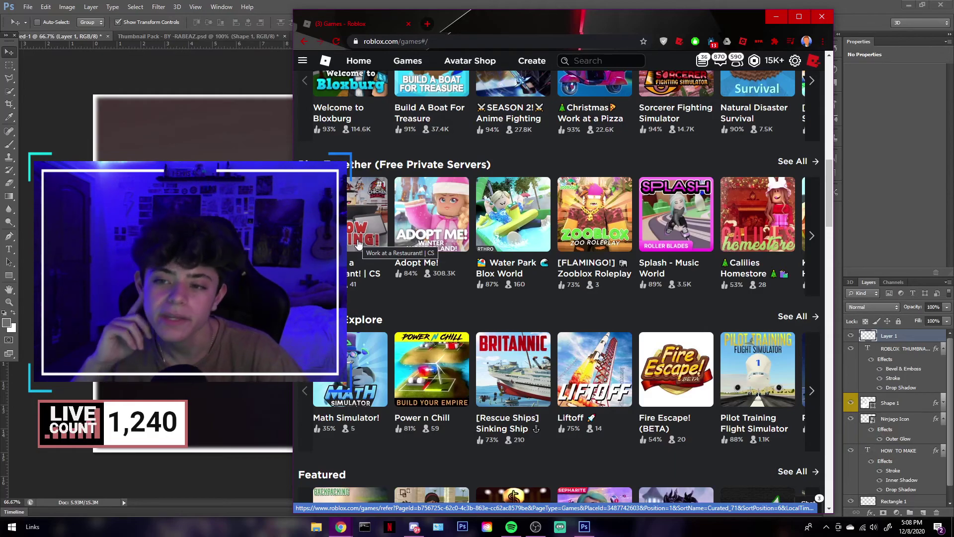
pyautogui.scroll(-1, 411, 245)
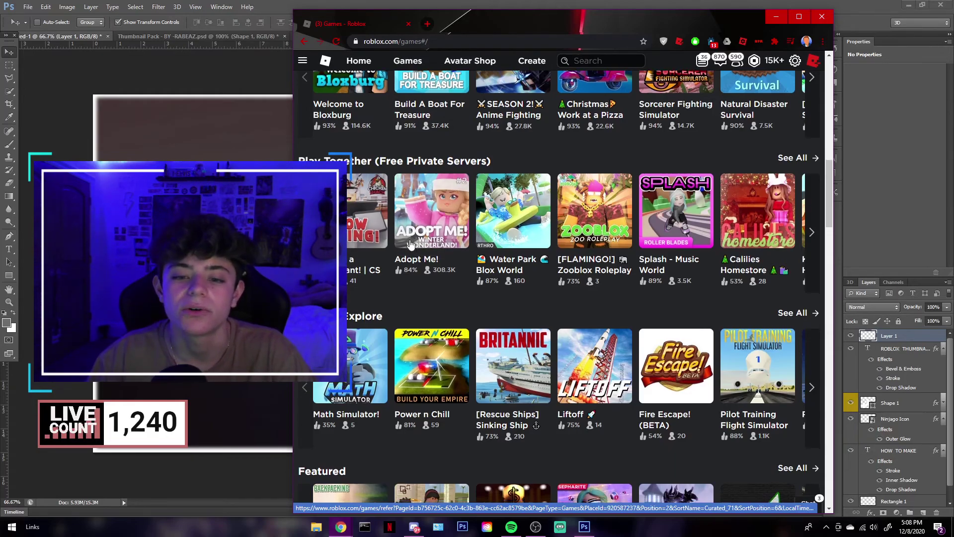
pyautogui.scroll(-5, 411, 244)
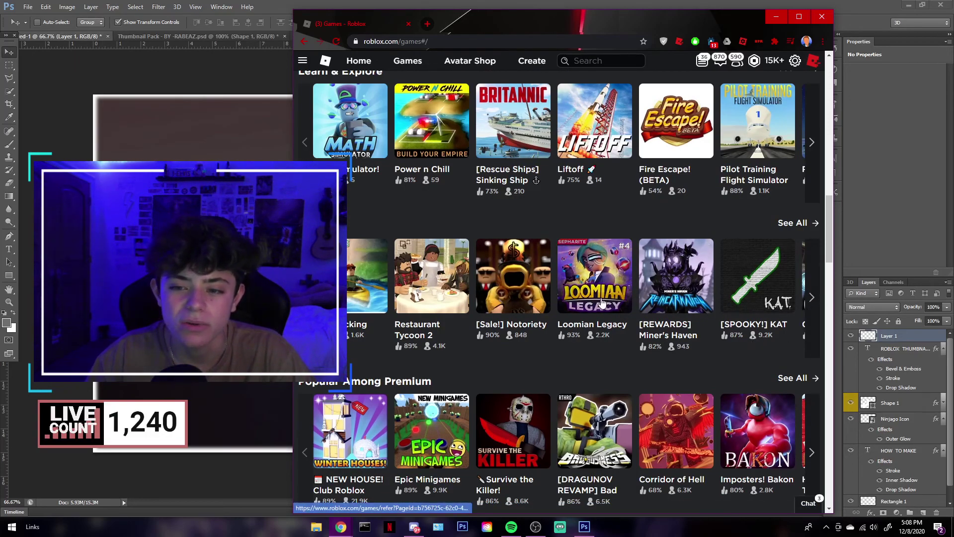
# - Page through a games row with its right arrow, scroll back up, and close Chrome
pyautogui.click(808, 313)
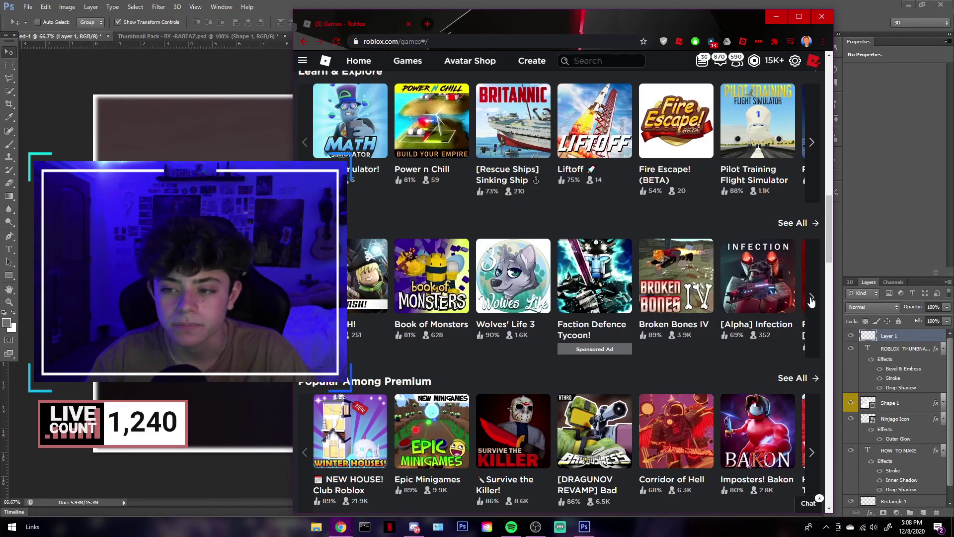
pyautogui.click(812, 295)
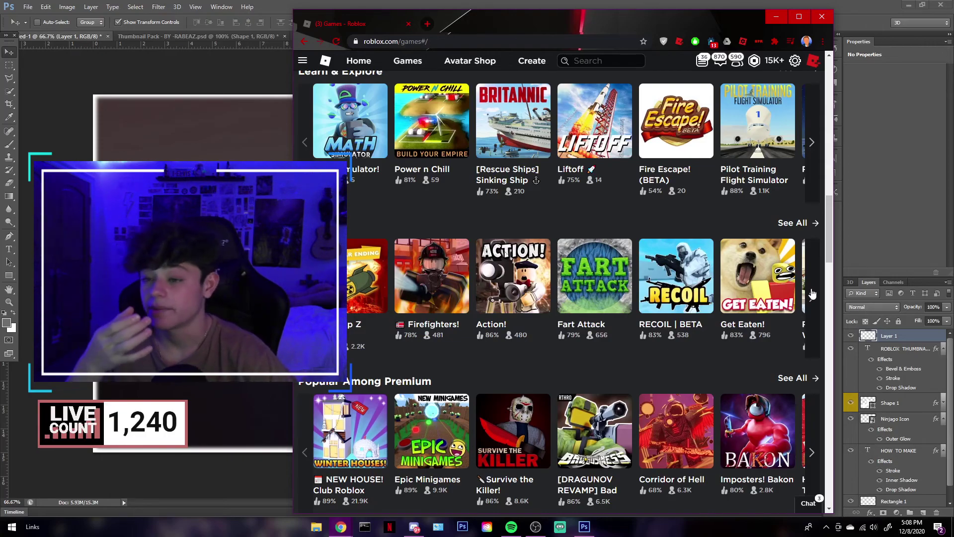
pyautogui.click(812, 294)
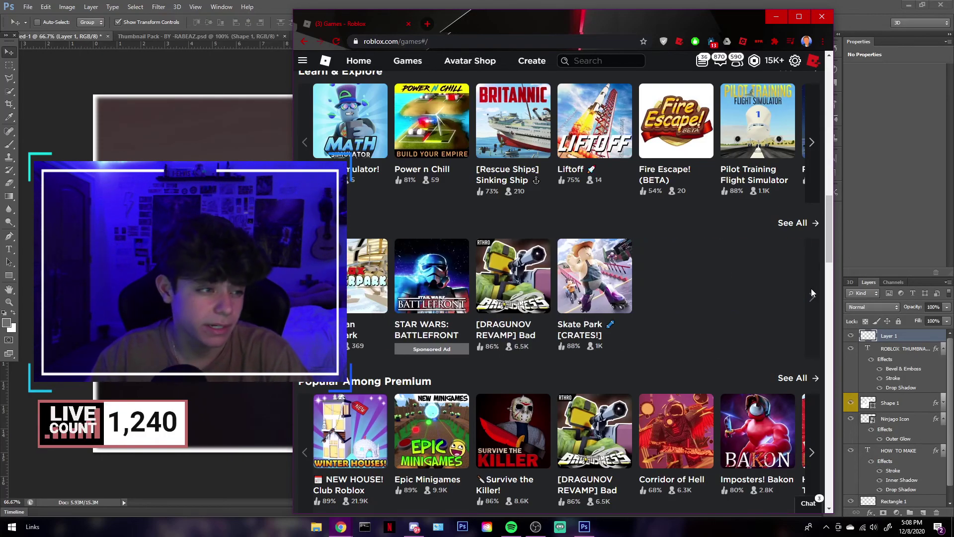
pyautogui.scroll(12, 718, 269)
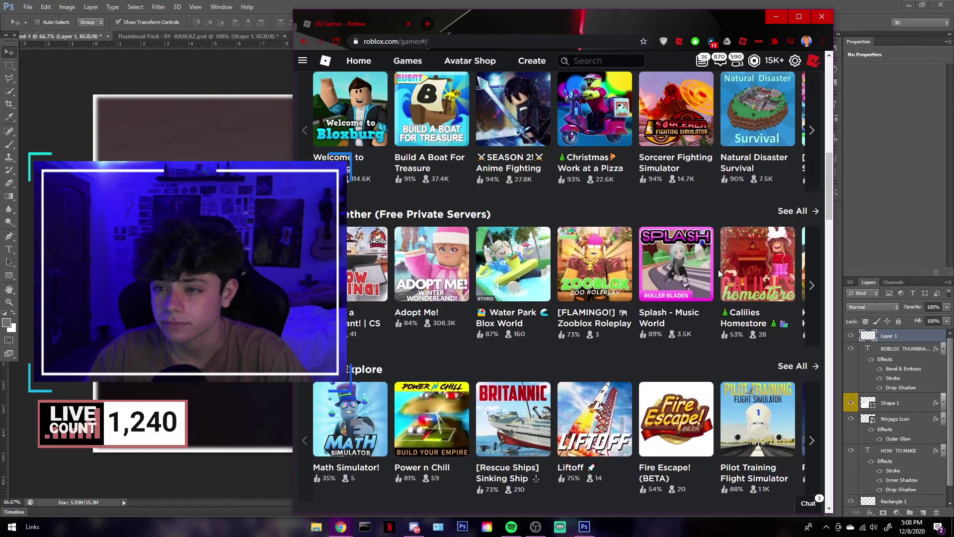
pyautogui.scroll(7, 765, 253)
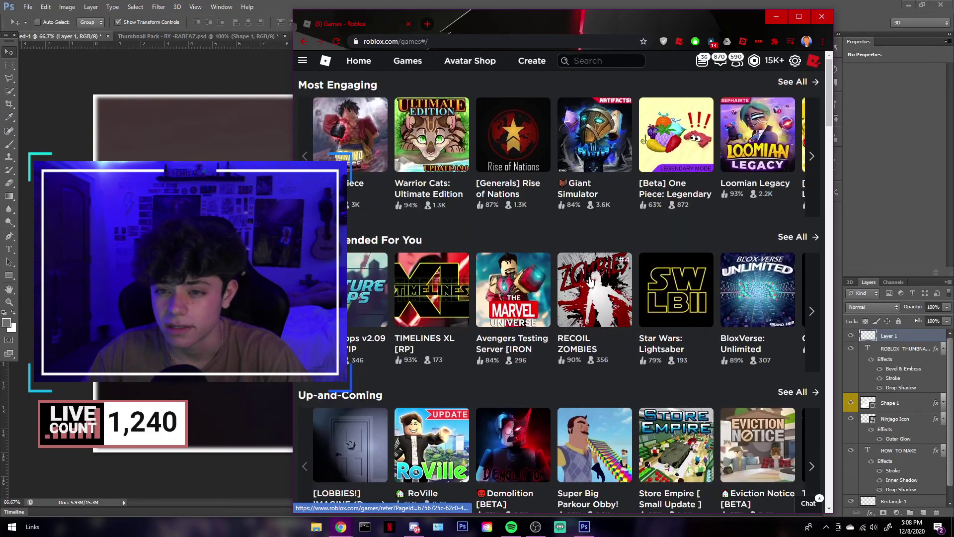
pyautogui.click(822, 17)
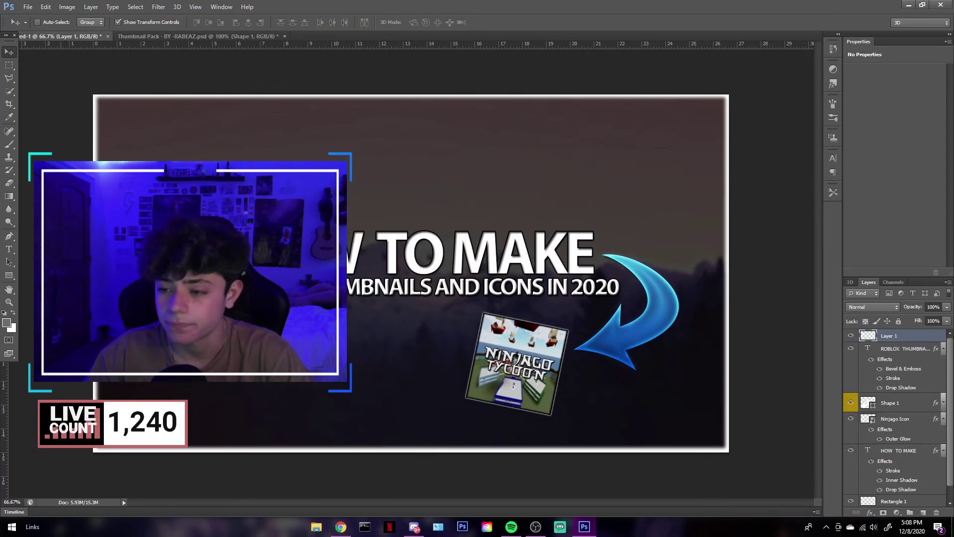
# - Start a Save As copy of the thumbnail and confirm the image format
pyautogui.click(28, 6)
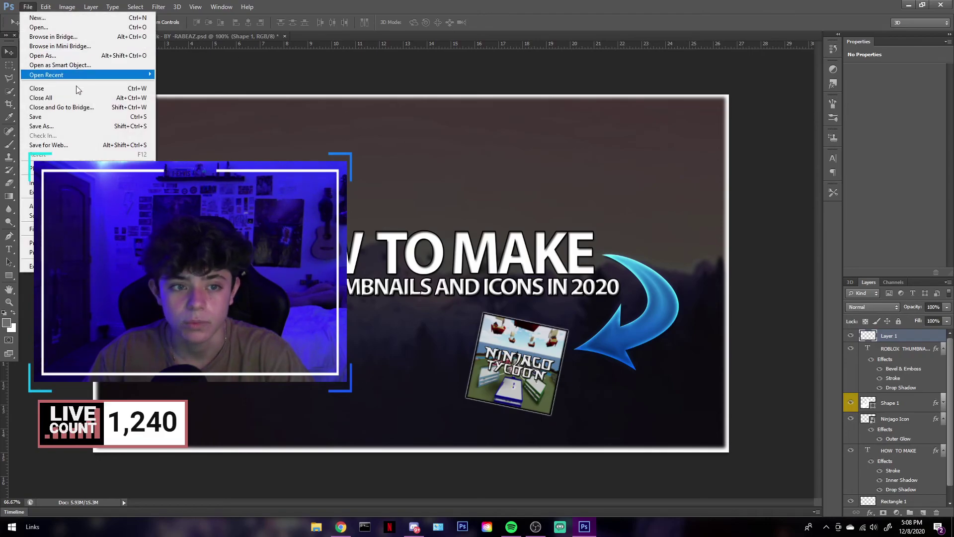
pyautogui.click(70, 126)
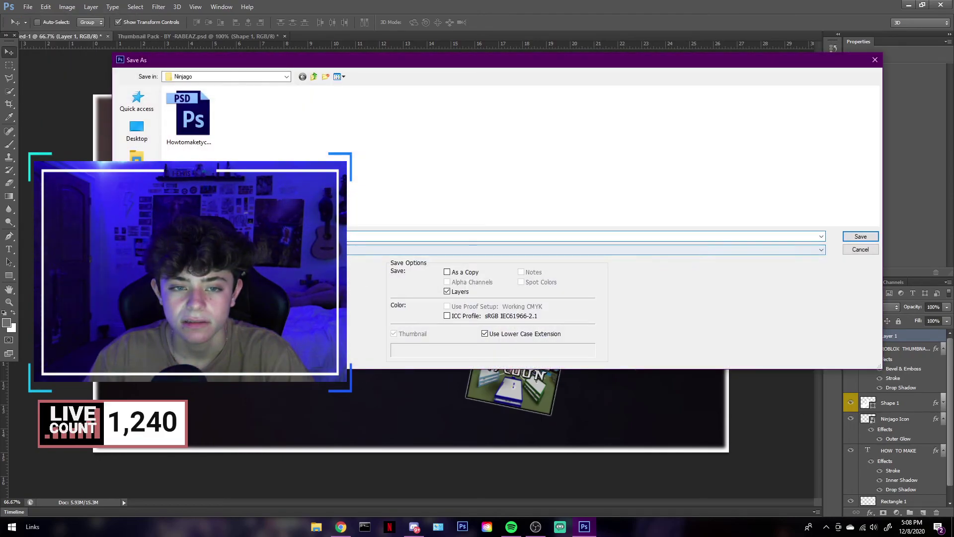
pyautogui.click(421, 250)
pyautogui.press('Return')
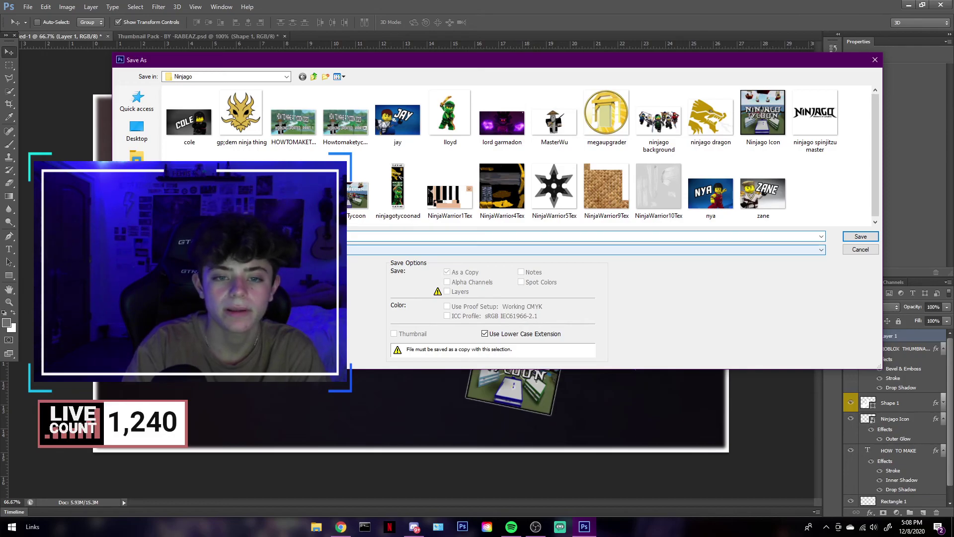
# - Save it into Photoshop Editing > Roblox Tutorials > Finished Vids, accepting the image options
pyautogui.click(286, 76)
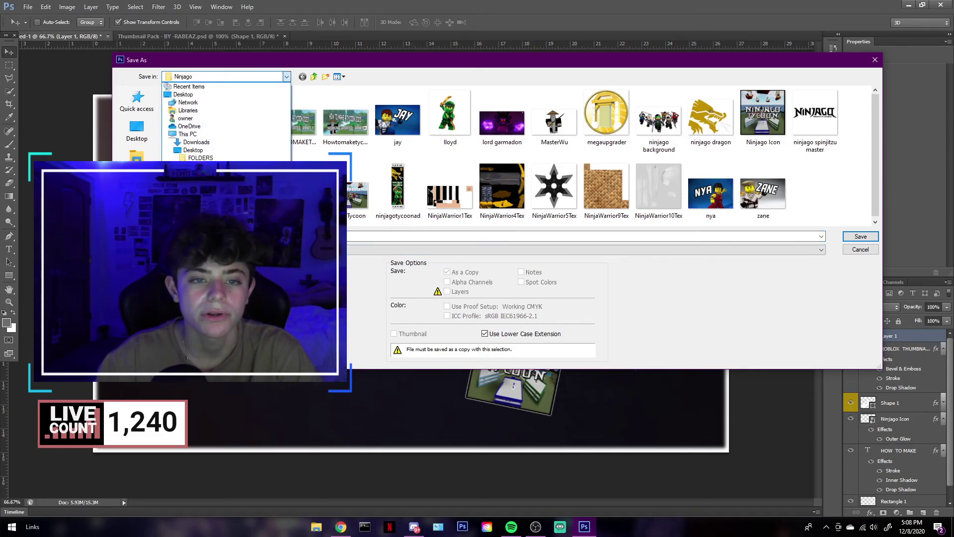
pyautogui.click(209, 165)
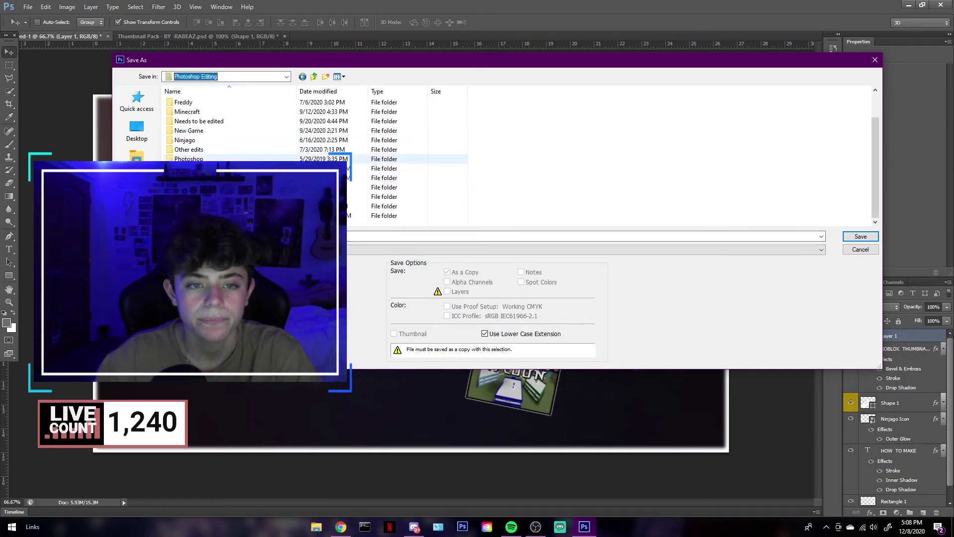
pyautogui.doubleClick(199, 178)
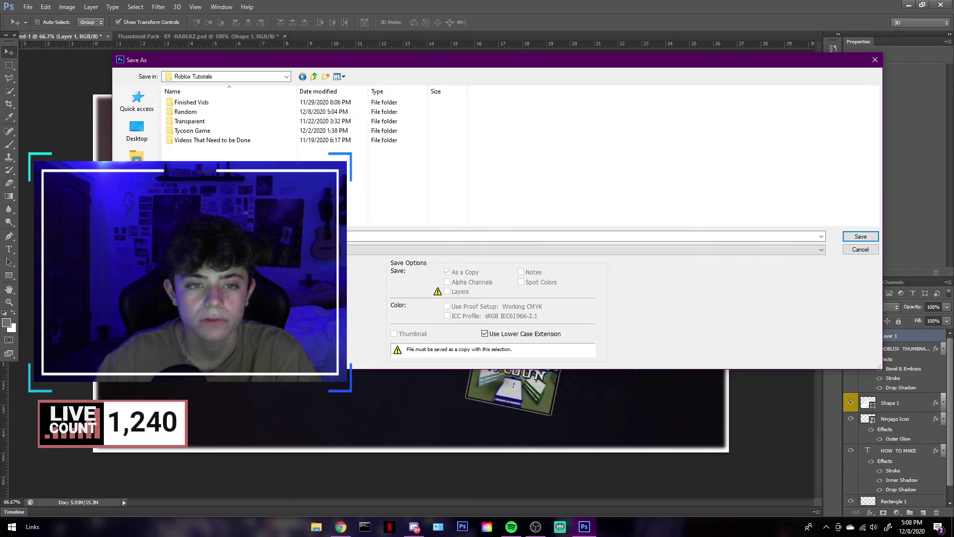
pyautogui.click(199, 92)
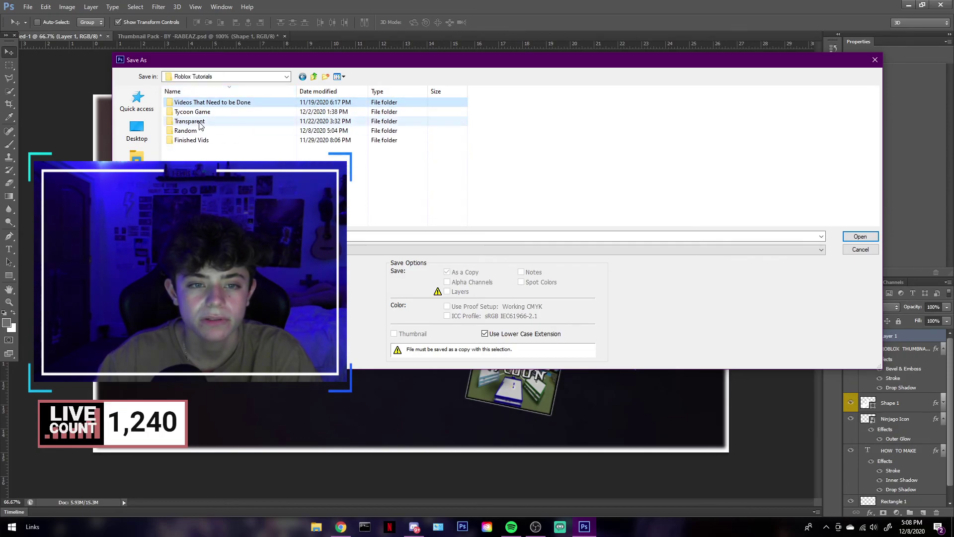
pyautogui.doubleClick(191, 140)
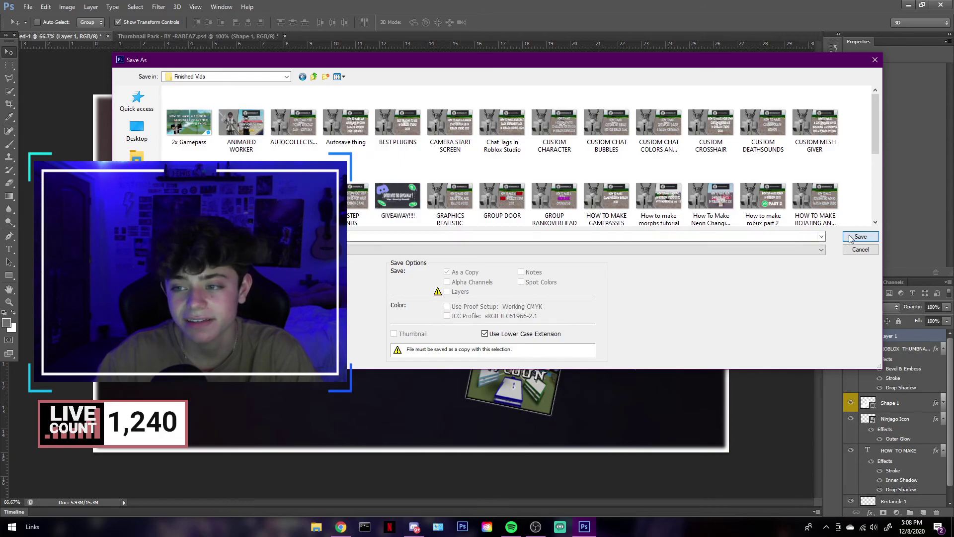
pyautogui.click(849, 239)
pyautogui.click(511, 166)
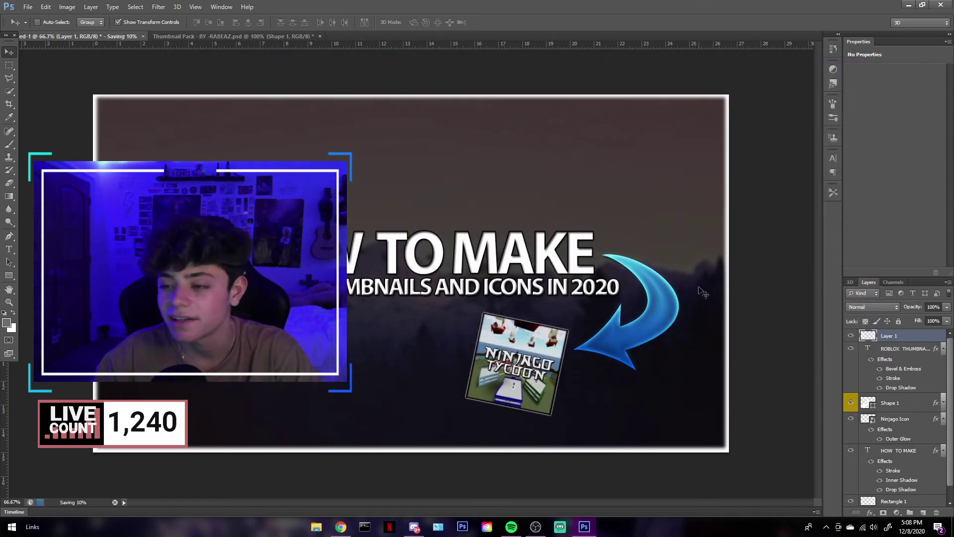